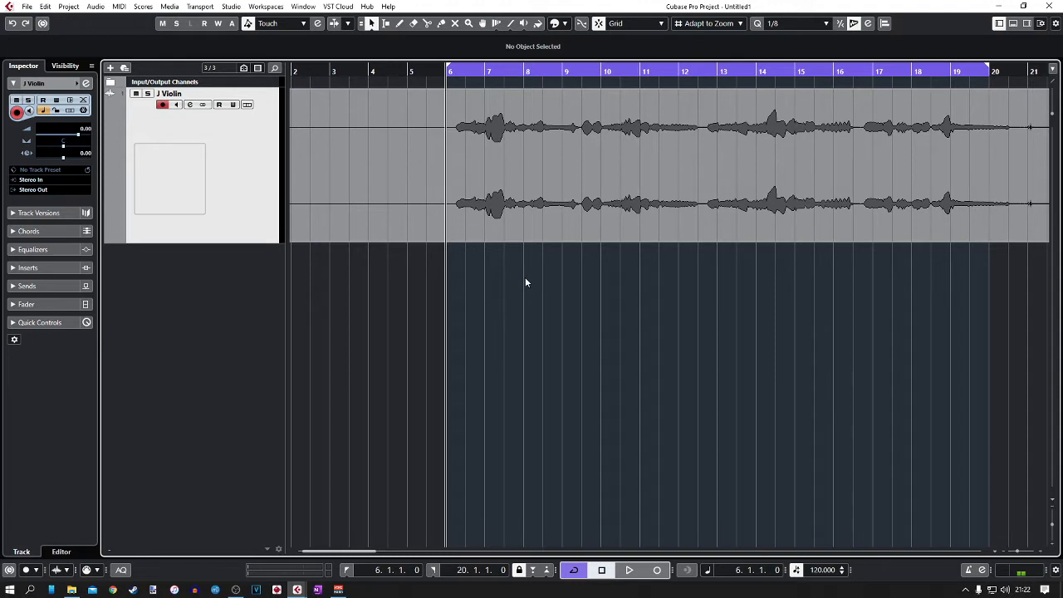
# - Play back the J Violin recording from bar 6 into bar 12 and stop it
pyautogui.press('space')
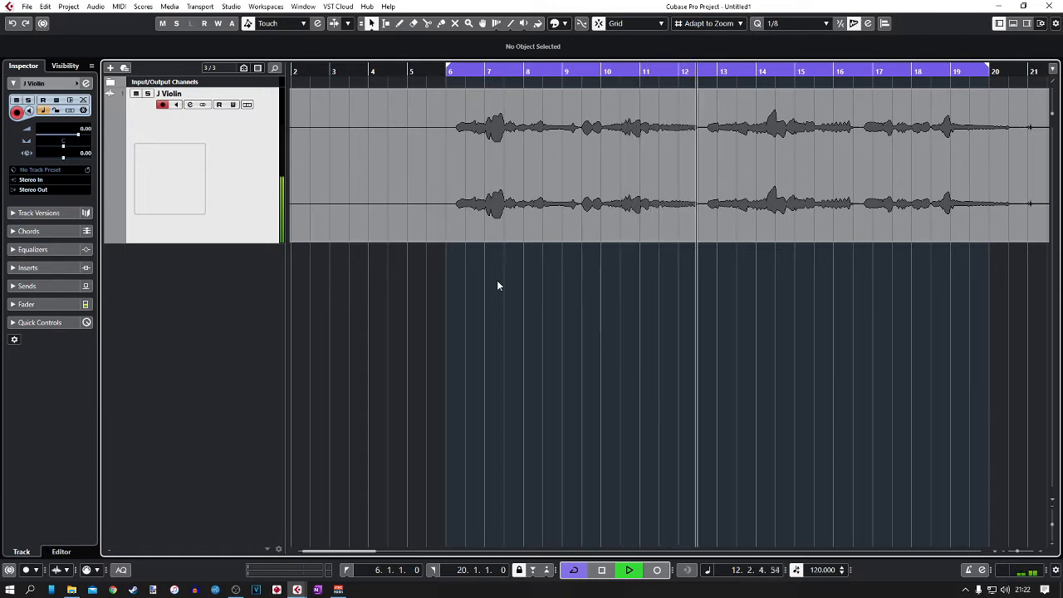
pyautogui.press('space')
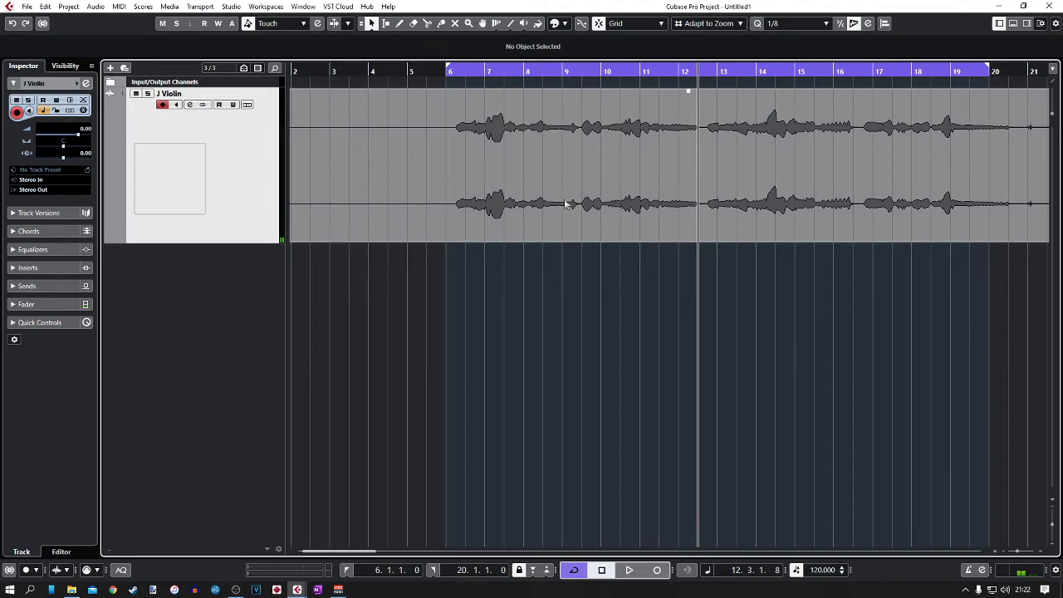
# - Enlarge the J Violin track's height and draw a volume envelope dip over the loud note at bar 7
pyautogui.moveTo(250, 241); pyautogui.dragTo(240, 376)
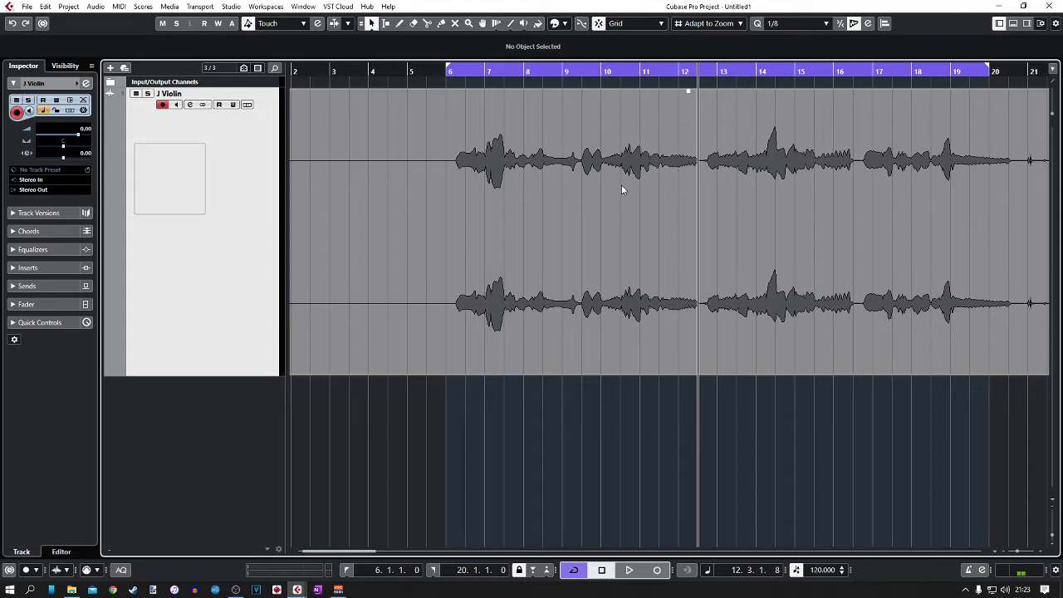
pyautogui.click(400, 25)
pyautogui.scroll(3, 497, 141)
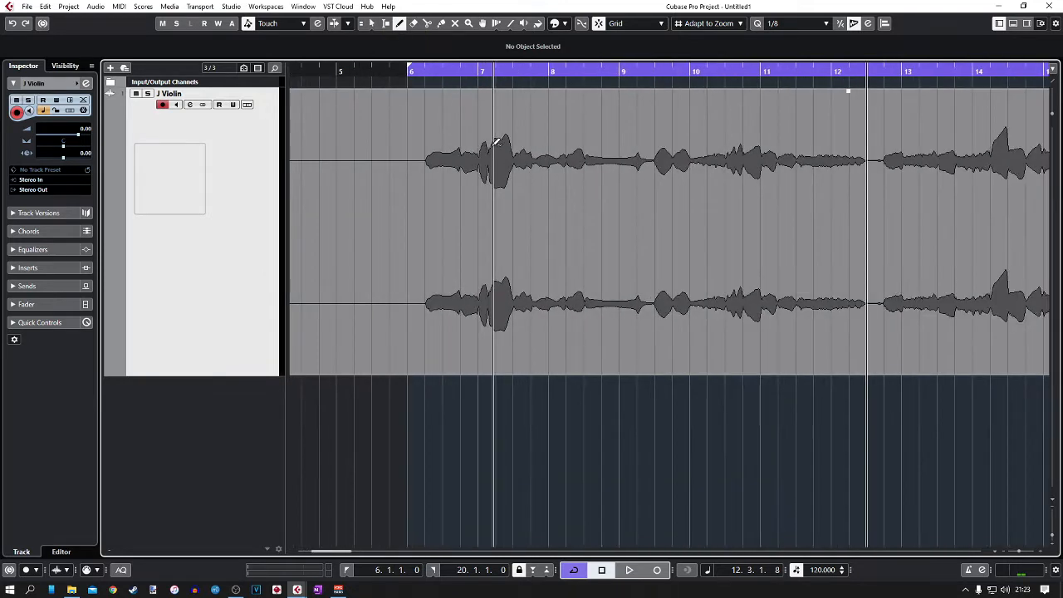
pyautogui.scroll(2, 497, 141)
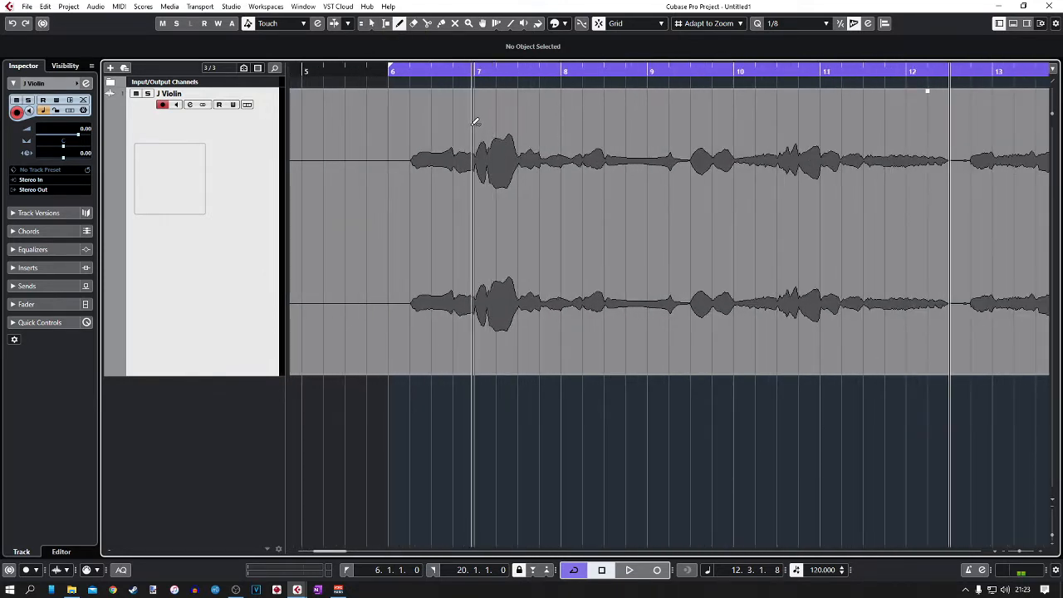
pyautogui.click(478, 94)
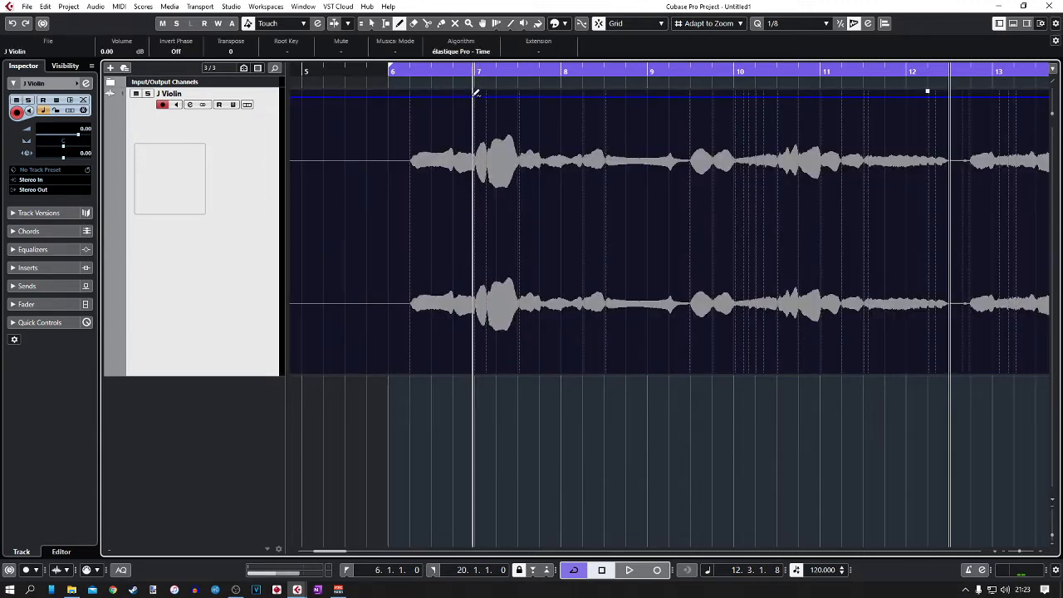
pyautogui.click(476, 119)
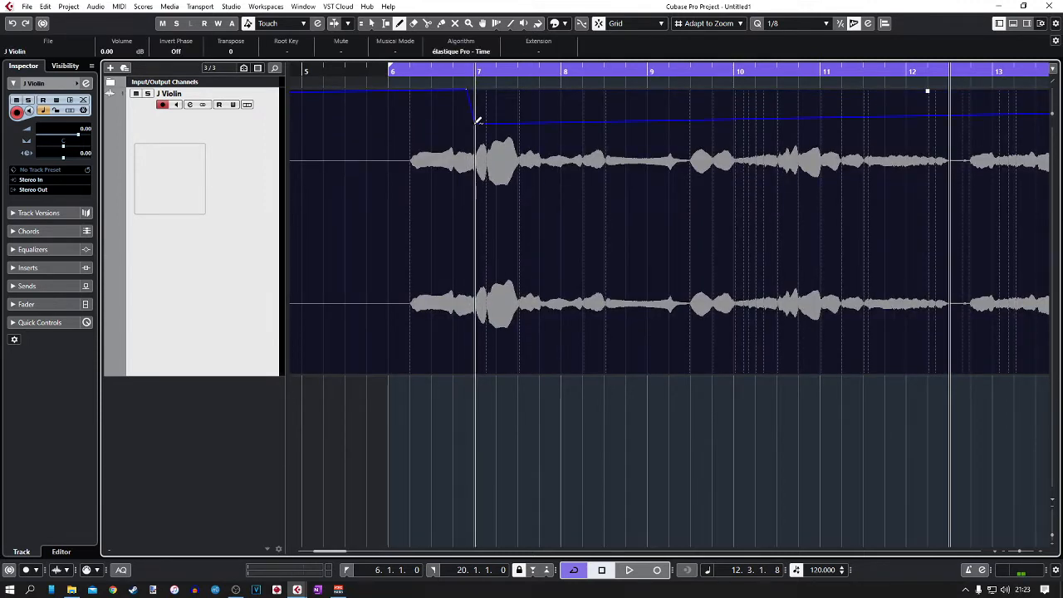
pyautogui.moveTo(476, 120)
pyautogui.mouseDown()
pyautogui.moveTo(474, 202)
pyautogui.moveTo(554, 202)
pyautogui.moveTo(520, 202)
pyautogui.moveTo(545, 200)
pyautogui.moveTo(539, 107)
pyautogui.moveTo(519, 112)
pyautogui.moveTo(521, 83)
pyautogui.mouseUp()
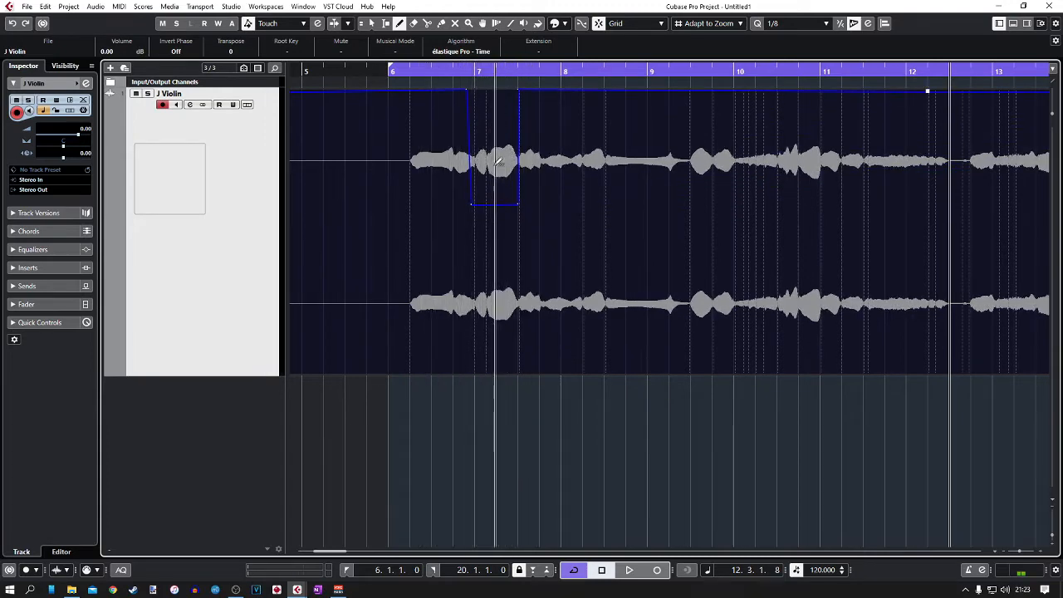
# - Draw volume envelope dips over the loud notes just after bar 14 and just before bar 19
pyautogui.hscroll(8, 510, 196)
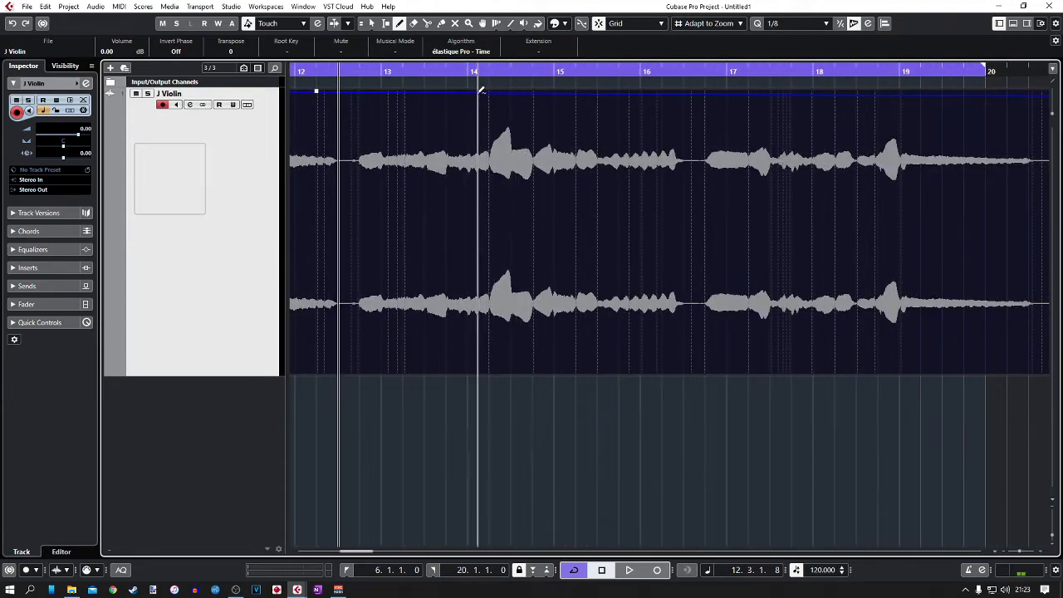
pyautogui.moveTo(496, 91); pyautogui.dragTo(532, 50)
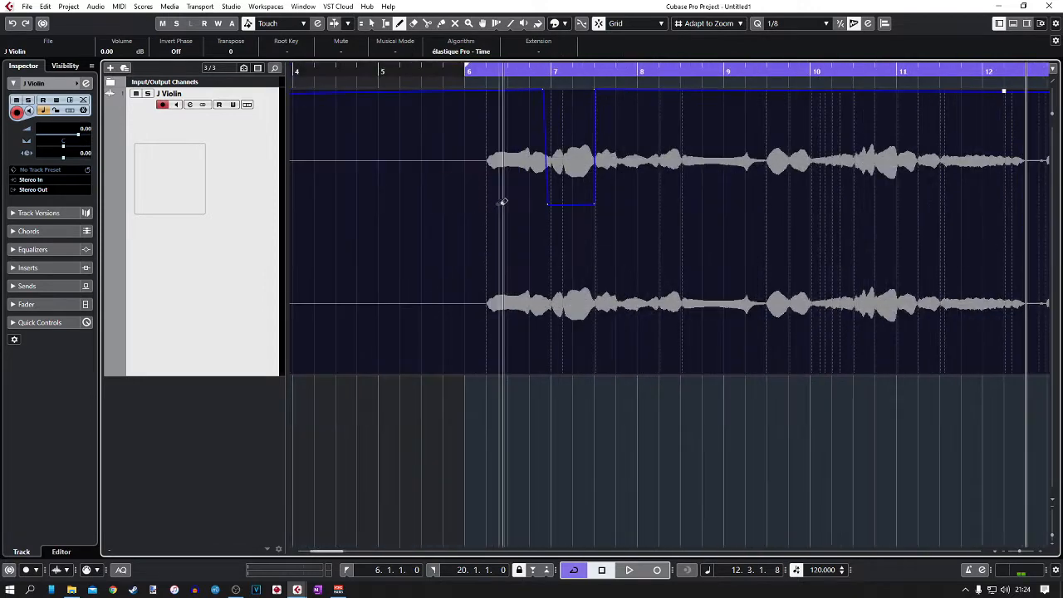
# - Audition the phrase from bar 6 and adjust the bar 7 volume dip's envelope points to fit the loud note's start and end
pyautogui.doubleClick(486, 71)
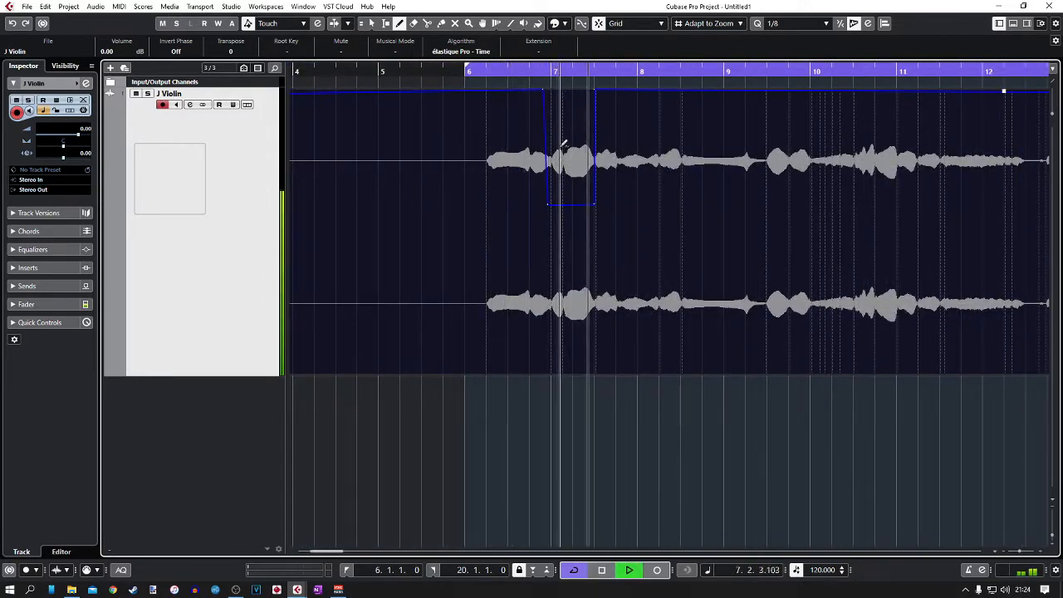
pyautogui.scroll(4, 555, 178)
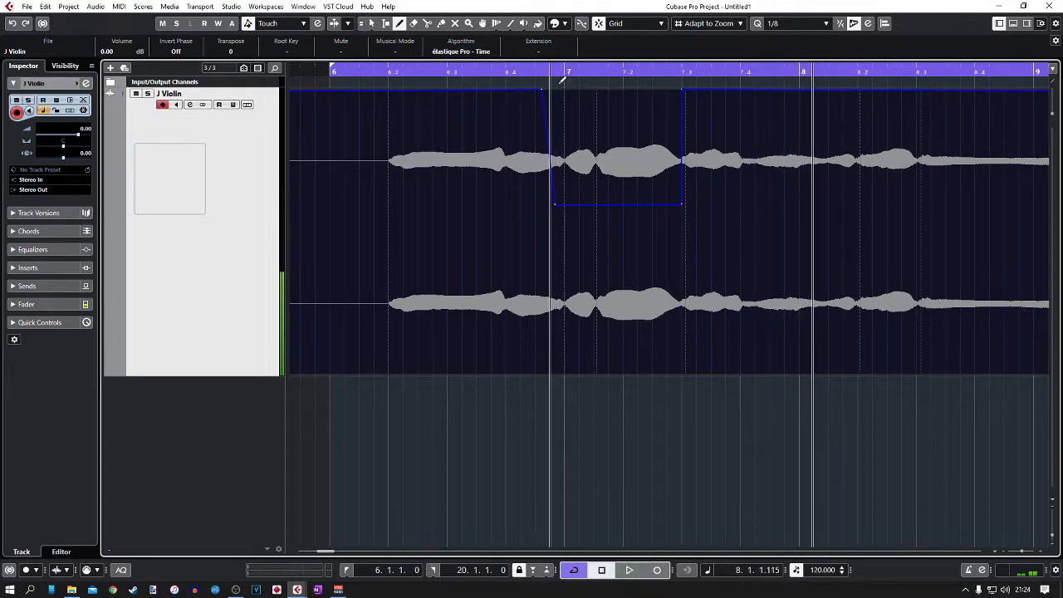
pyautogui.moveTo(544, 85); pyautogui.dragTo(558, 87)
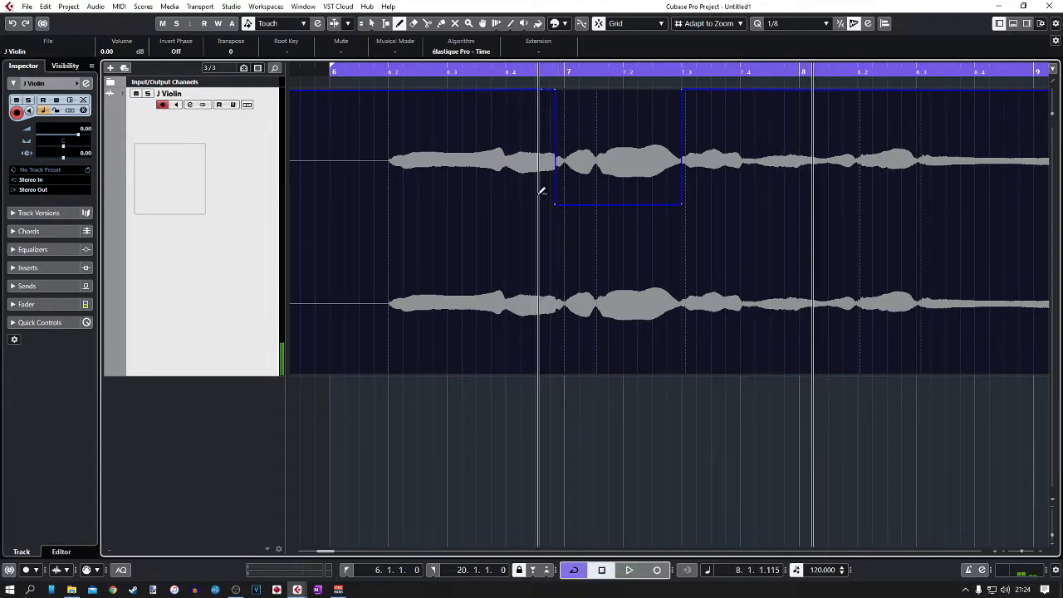
pyautogui.moveTo(558, 201); pyautogui.dragTo(572, 199)
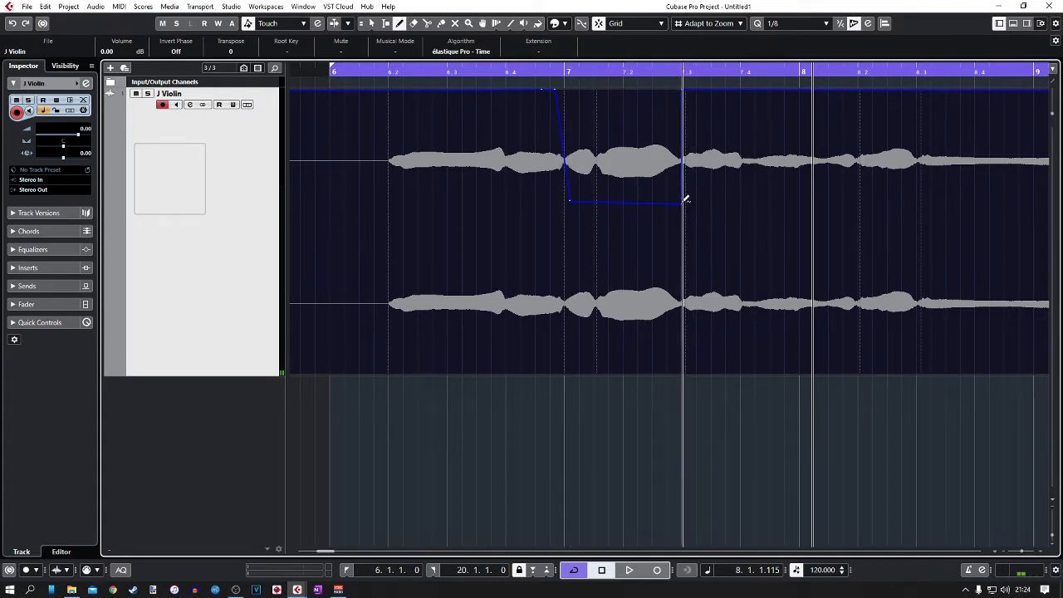
pyautogui.moveTo(684, 199); pyautogui.dragTo(678, 200)
# - Play the violin from bar 6 to check the adjusted dip, and review the envelope across the whole event
pyautogui.doubleClick(375, 72)
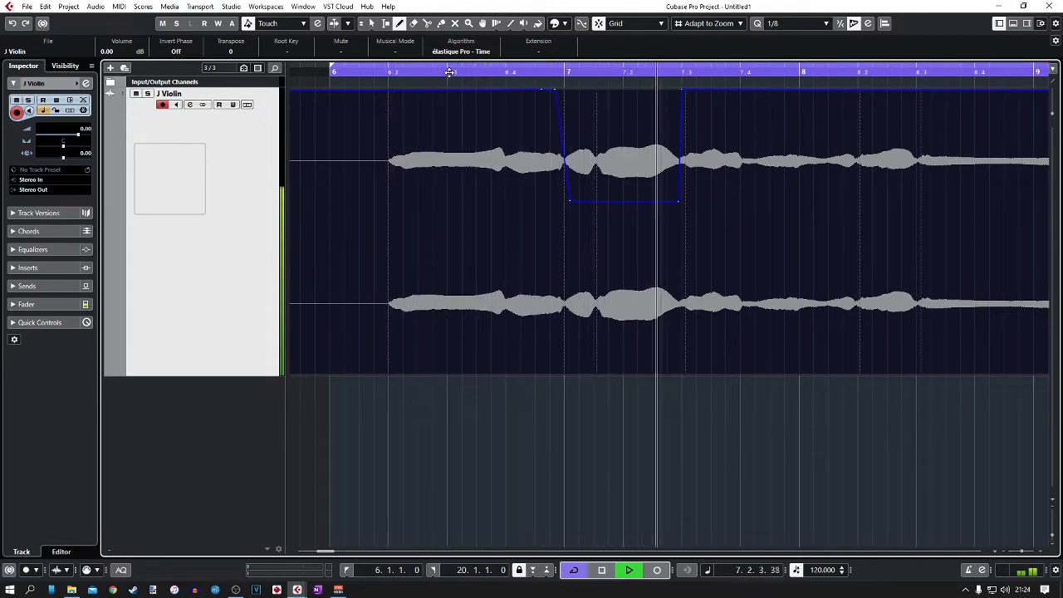
pyautogui.hscroll(3, 537, 161)
pyautogui.scroll(-3, 520, 169)
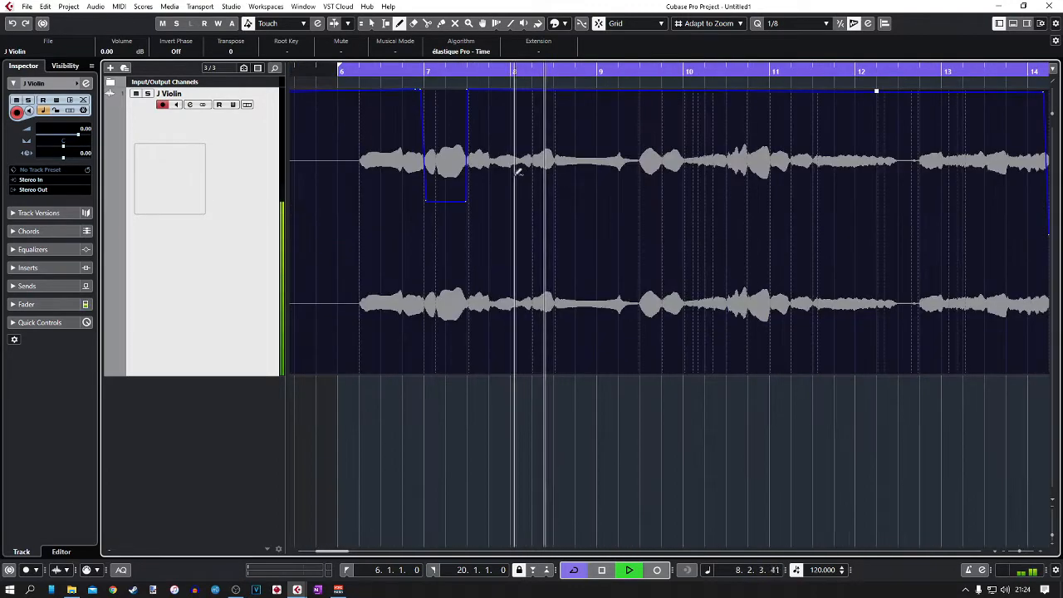
pyautogui.press('space')
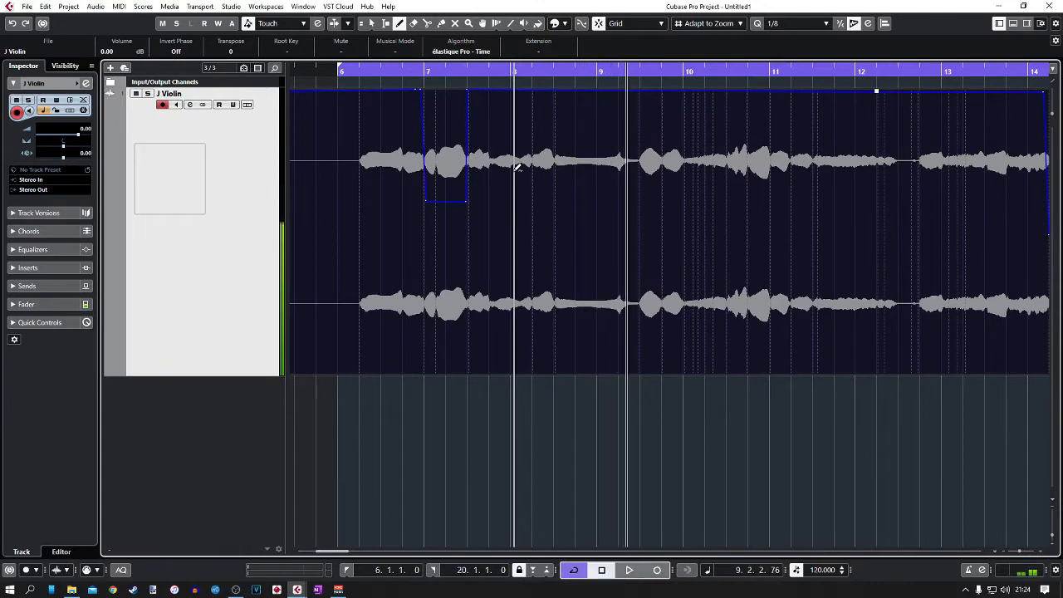
pyautogui.scroll(-4, 496, 167)
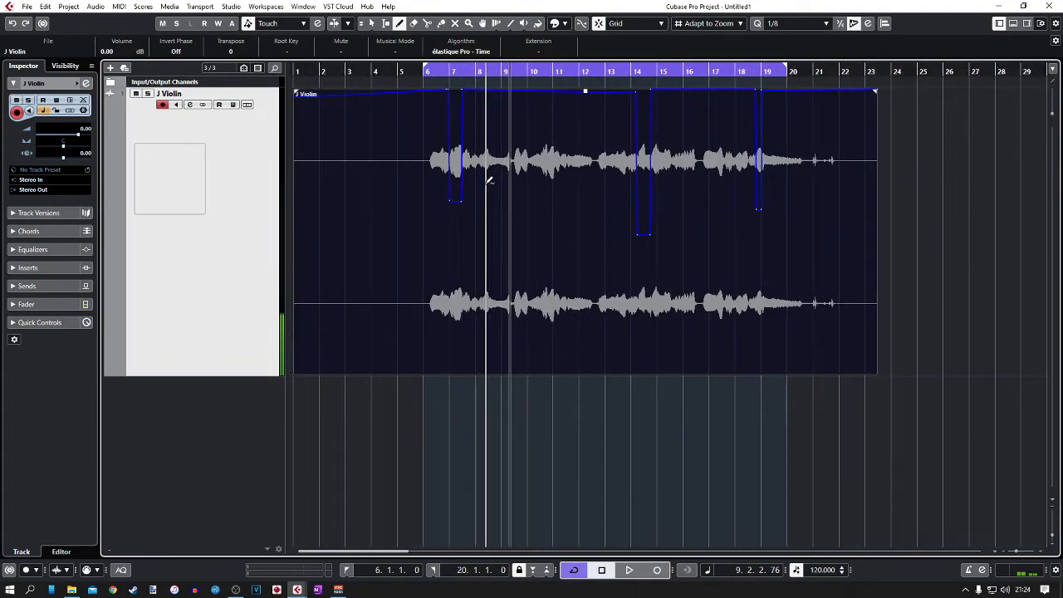
pyautogui.scroll(2, 489, 180)
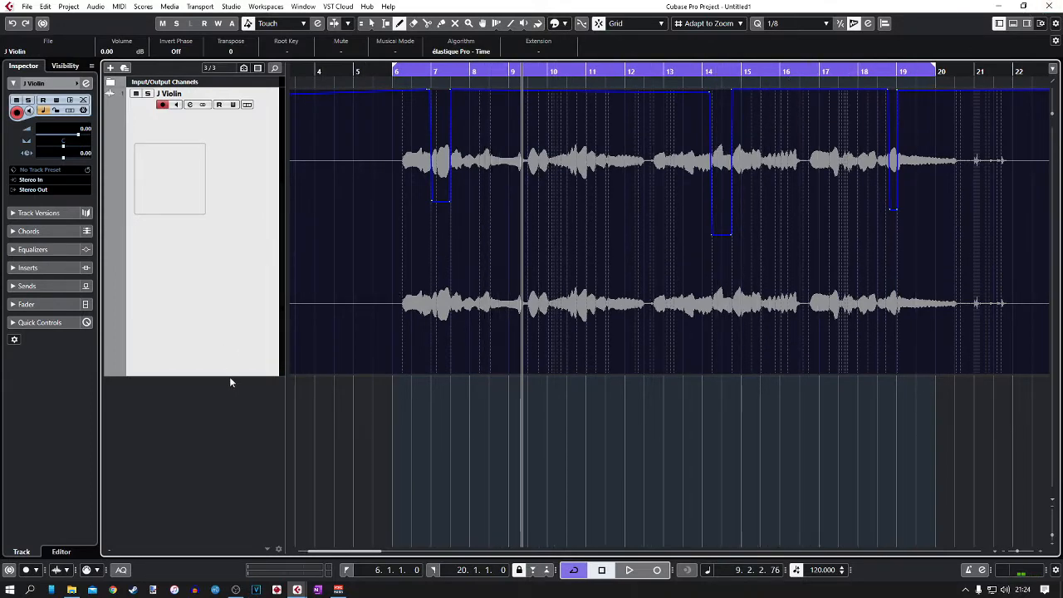
# - Reduce the J Violin track's height and open its audio event in the Sample Editor with the Object Selection tool
pyautogui.moveTo(229, 375); pyautogui.dragTo(237, 243)
pyautogui.click(371, 23)
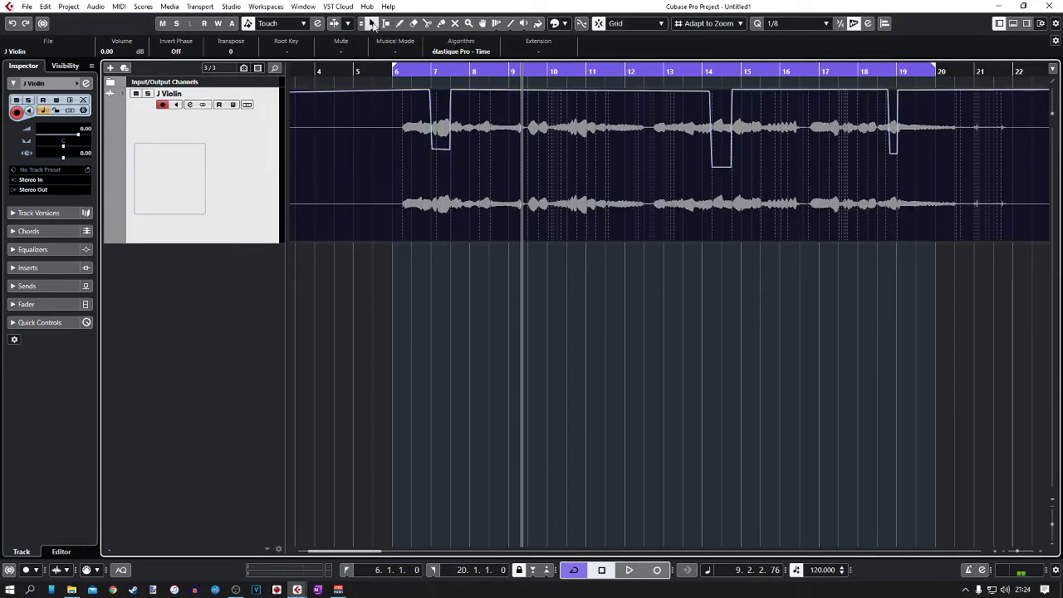
pyautogui.click(480, 257)
pyautogui.doubleClick(488, 164)
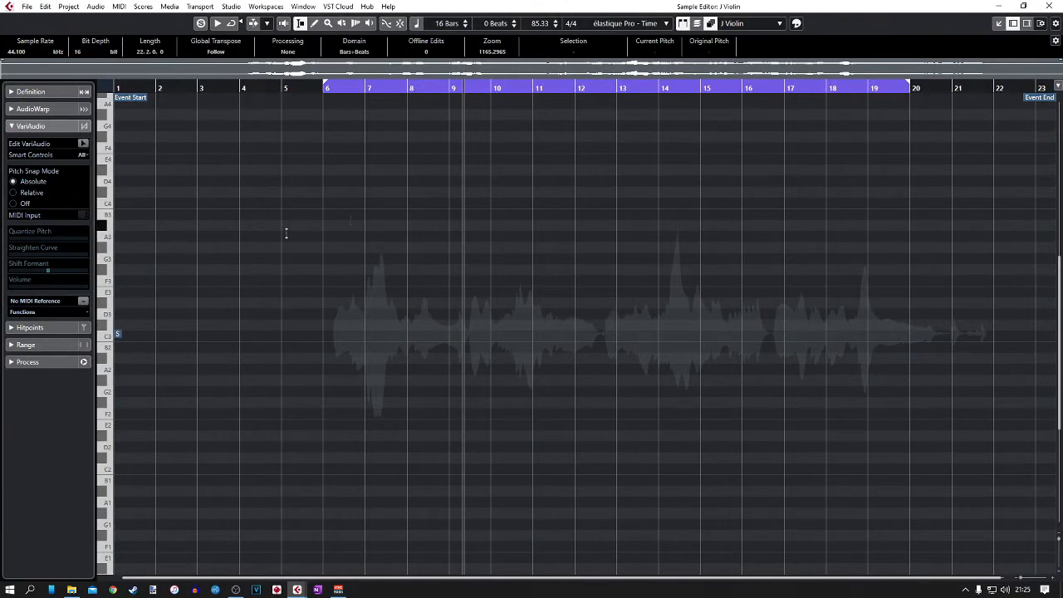
# - Enable VariAudio editing to analyse the violin audio into pitch segments
pyautogui.click(12, 127)
pyautogui.click(13, 127)
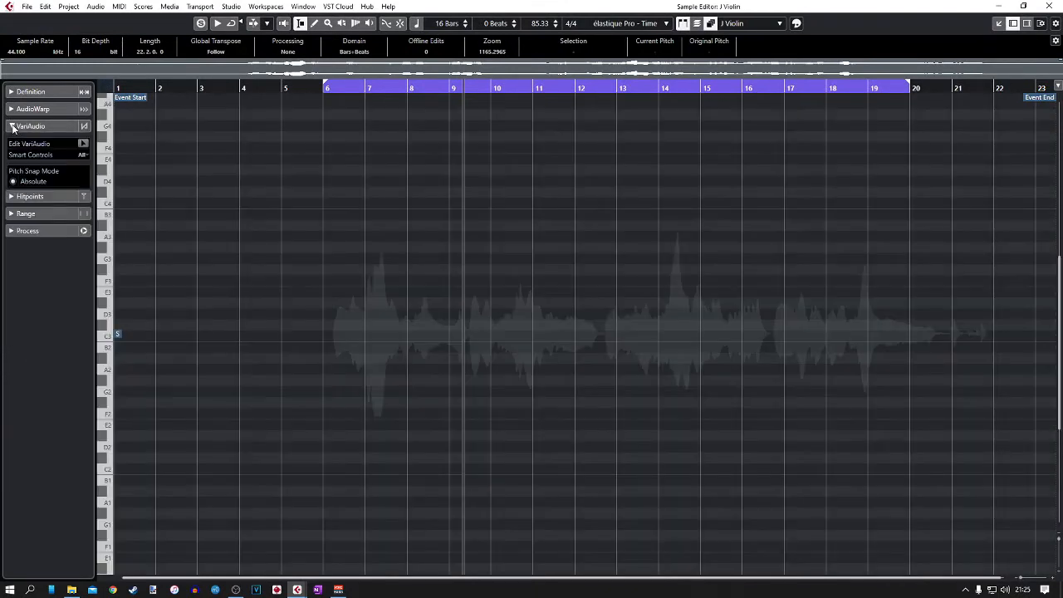
pyautogui.click(83, 144)
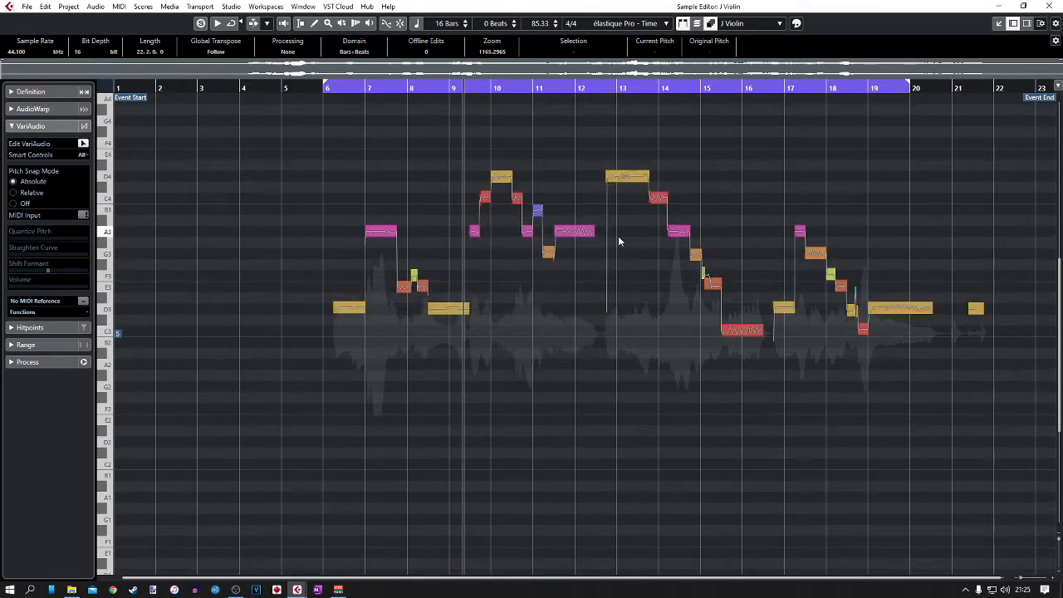
pyautogui.press('space')
pyautogui.scroll(-2, 618, 241)
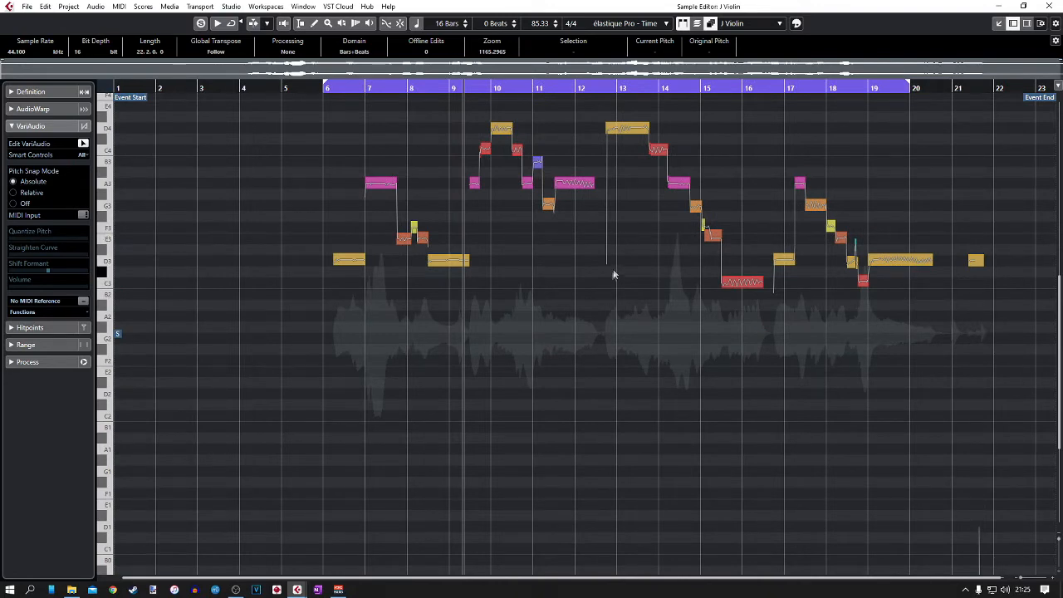
# - Set the VariAudio Pitch Snap Mode to Off
pyautogui.scroll(6, 617, 266)
pyautogui.hscroll(-2, 543, 243)
pyautogui.click(13, 204)
# - Try shifting the pitch of the short A3 note in bar 9, undo the change and deselect the note
pyautogui.scroll(3, 500, 203)
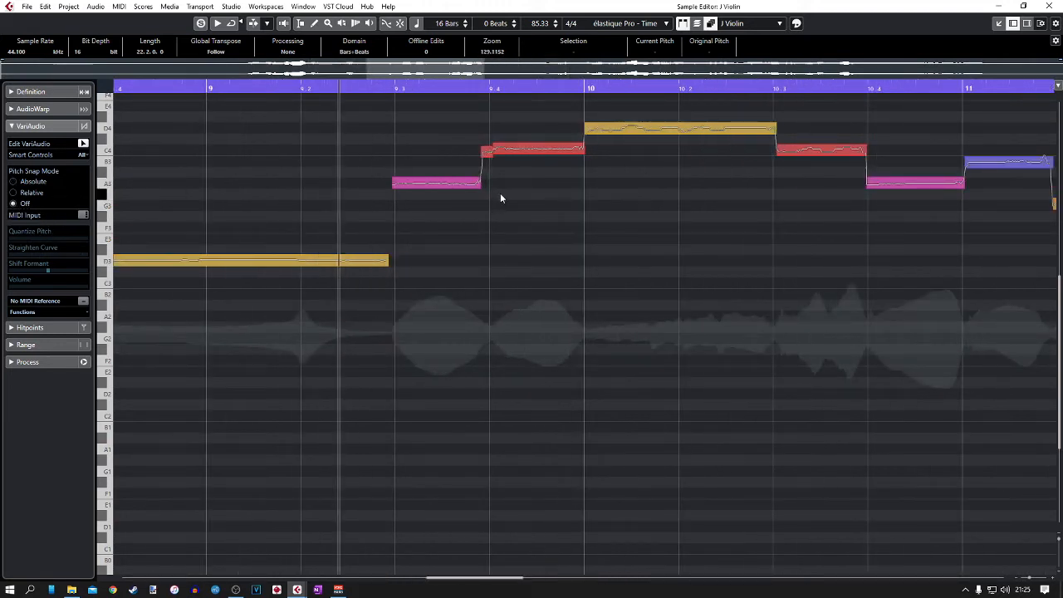
pyautogui.scroll(2, 500, 197)
pyautogui.click(373, 184)
pyautogui.click(374, 185)
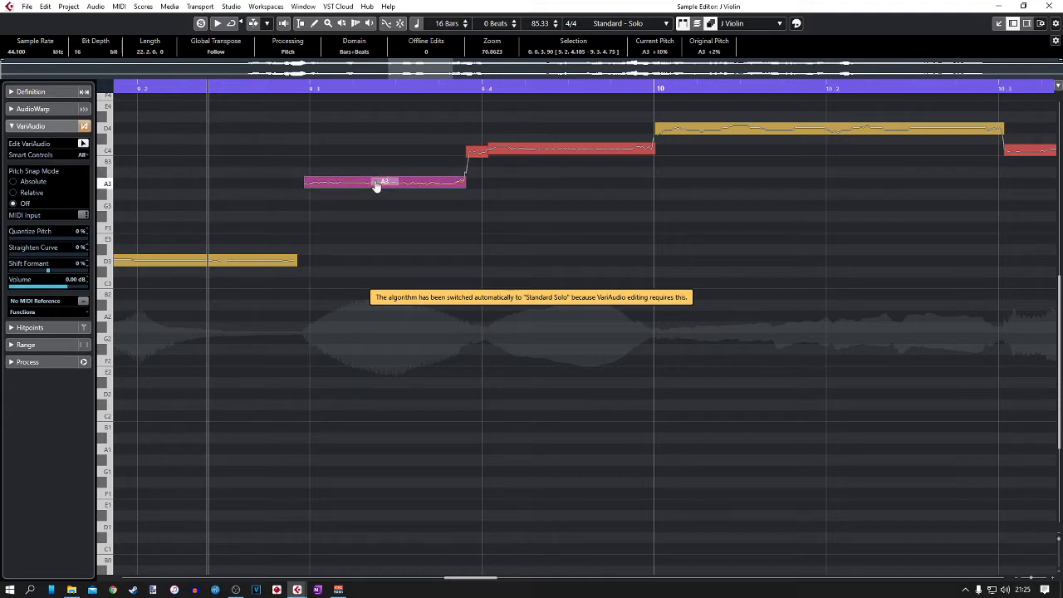
pyautogui.moveTo(375, 184); pyautogui.dragTo(384, 188)
pyautogui.hotkey('ctrl', 'z')
pyautogui.scroll(-5, 356, 228)
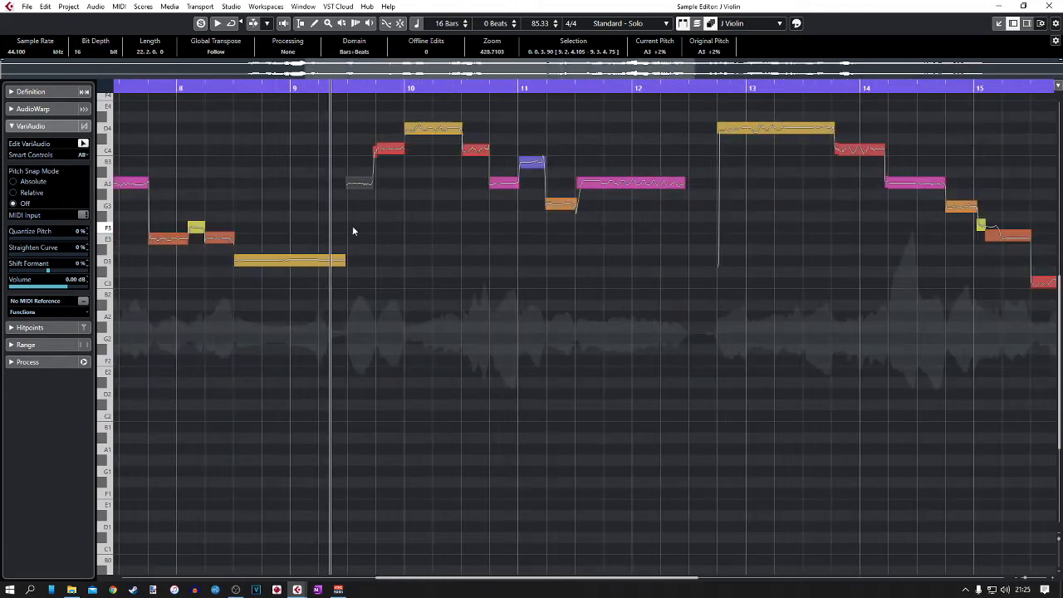
pyautogui.hscroll(-3, 352, 224)
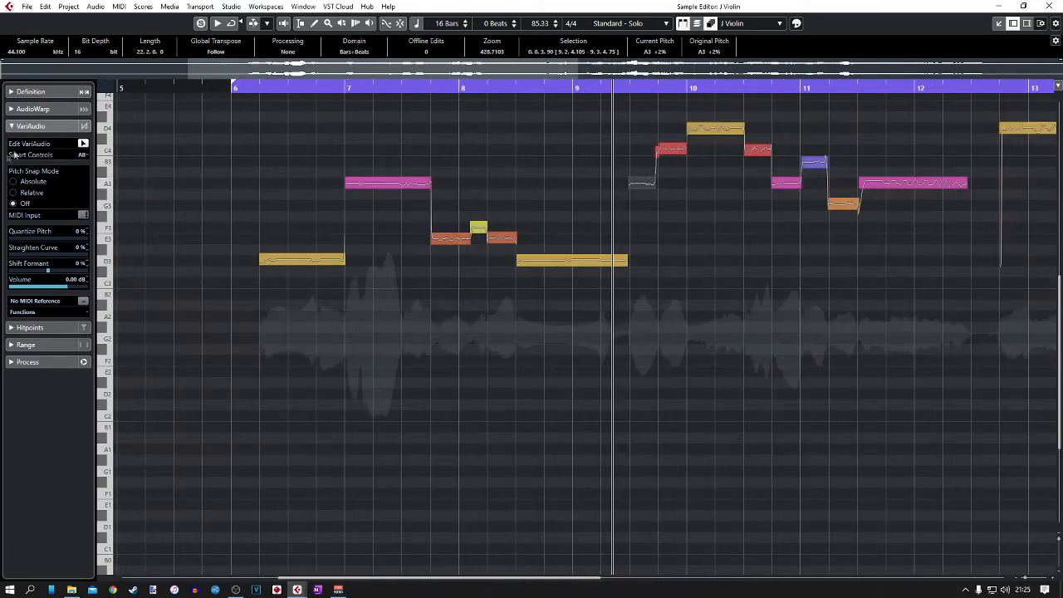
pyautogui.click(218, 183)
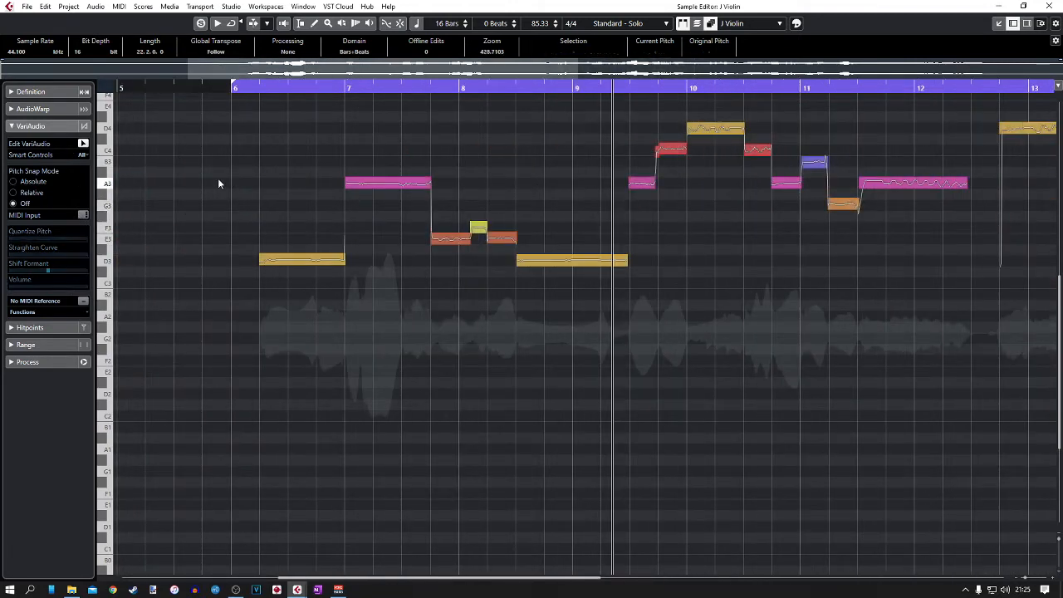
# - Warp the start of the long A3 note so it lines up with the bar 7 line
pyautogui.scroll(3, 224, 214)
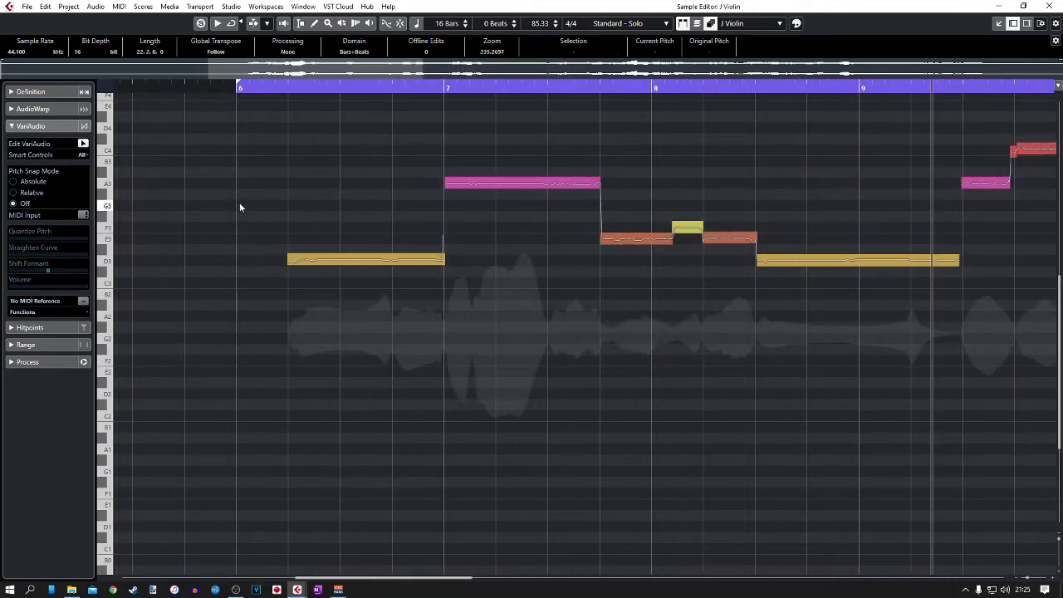
pyautogui.scroll(3, 302, 259)
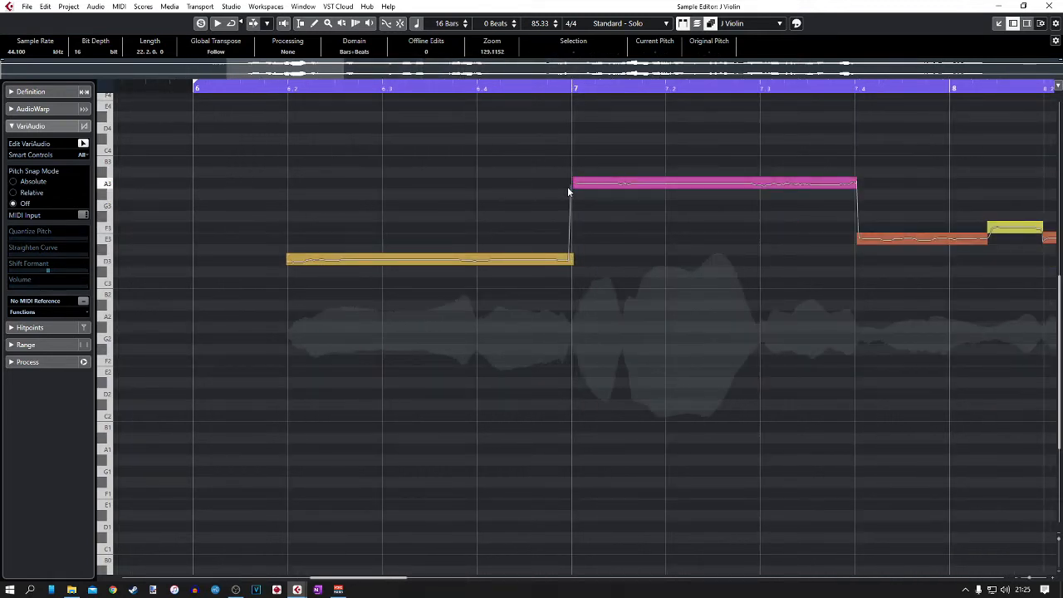
pyautogui.moveTo(573, 184)
pyautogui.mouseDown()
pyautogui.moveTo(487, 184)
pyautogui.moveTo(572, 183)
pyautogui.mouseUp()
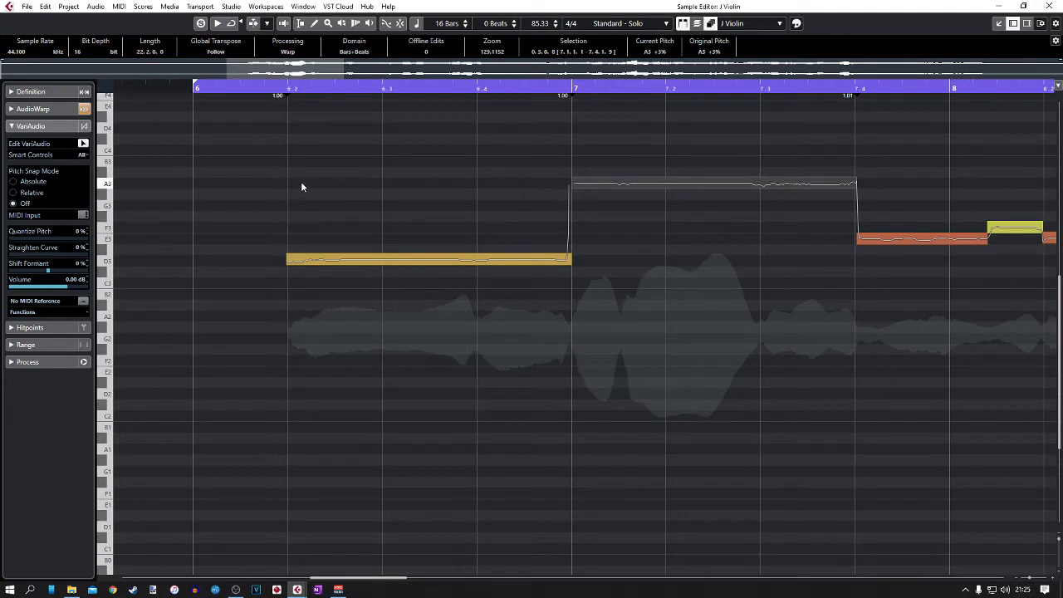
# - Warp the start of the short F3 note in bar 8 slightly later
pyautogui.hscroll(5, 614, 249)
pyautogui.click(542, 225)
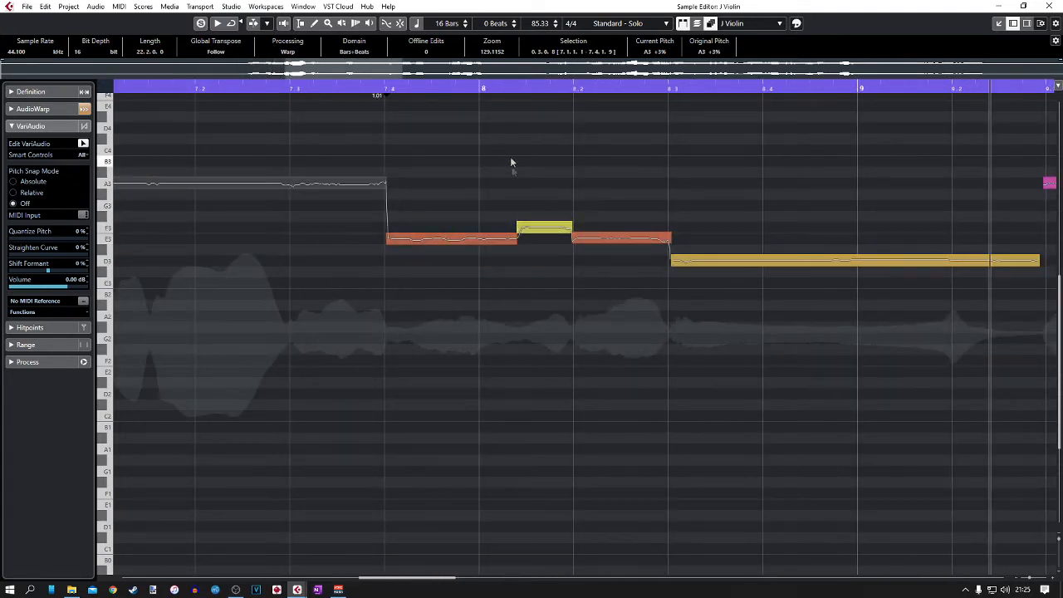
pyautogui.click(516, 95)
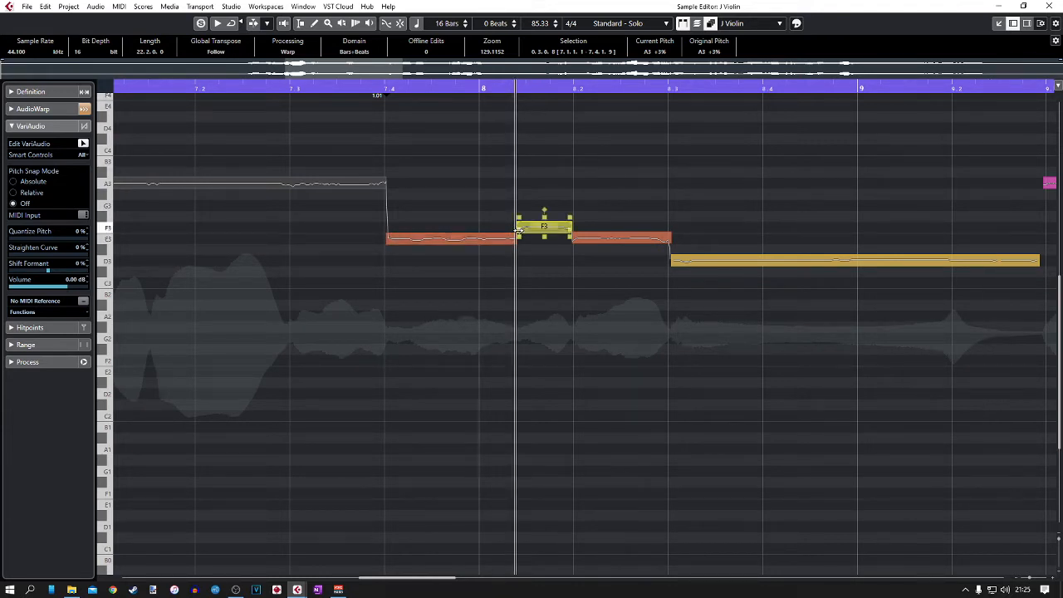
pyautogui.moveTo(516, 230); pyautogui.dragTo(526, 230)
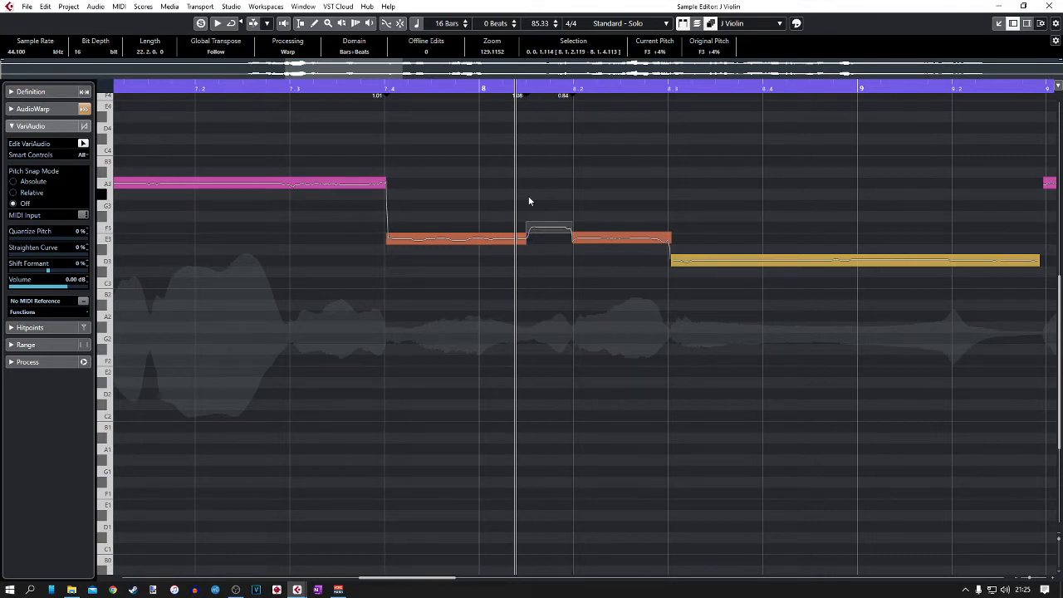
pyautogui.click(486, 241)
pyautogui.click(548, 230)
pyautogui.click(621, 238)
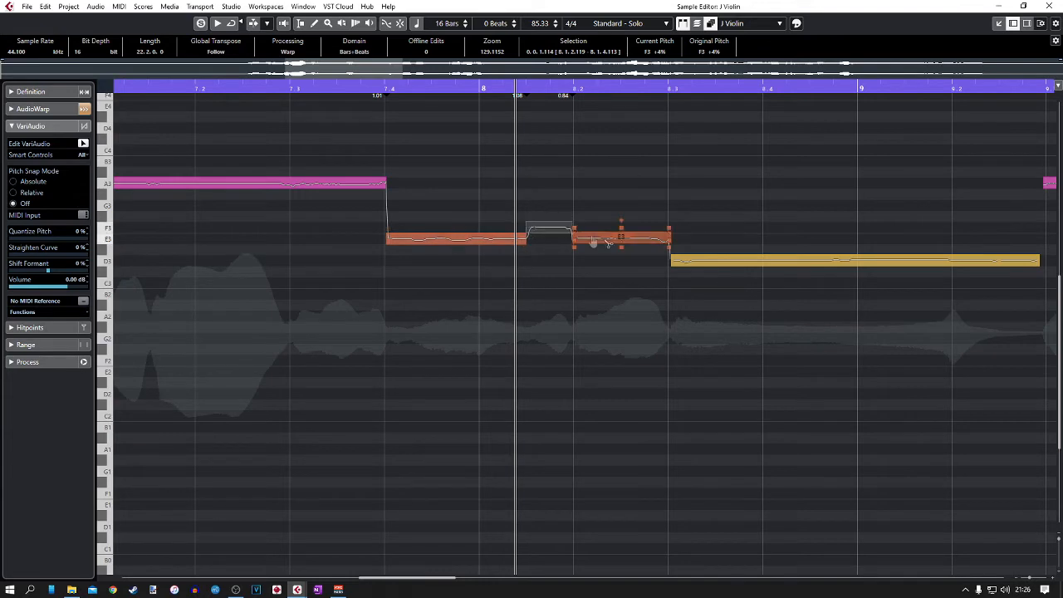
pyautogui.click(689, 261)
# - Warp the start of the G3 note in bar 11 slightly later and the start of the following long A3 note slightly earlier
pyautogui.hscroll(3, 668, 281)
pyautogui.hscroll(8, 669, 277)
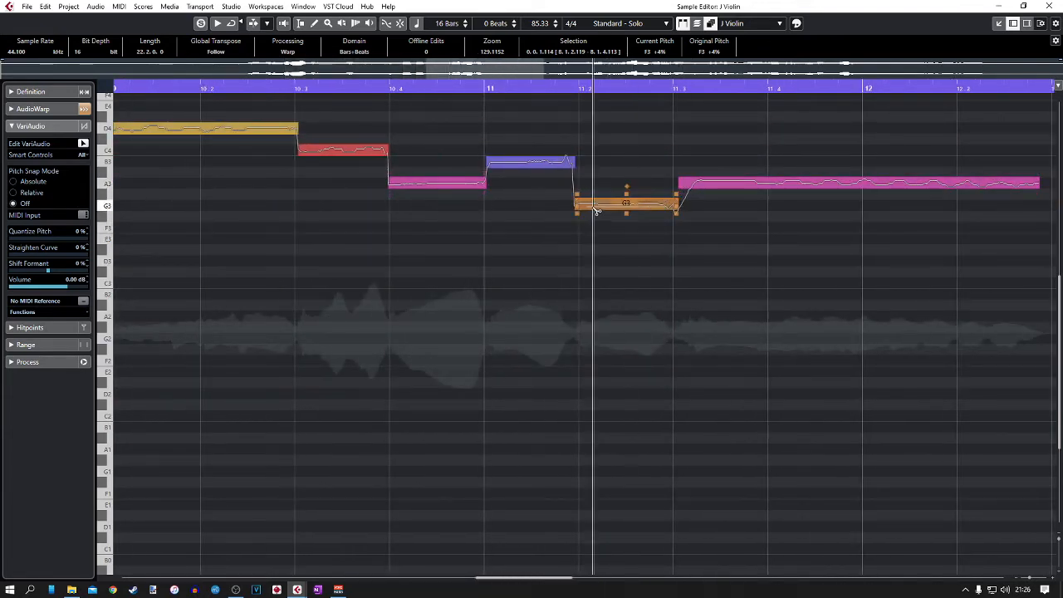
pyautogui.moveTo(577, 206); pyautogui.dragTo(582, 206)
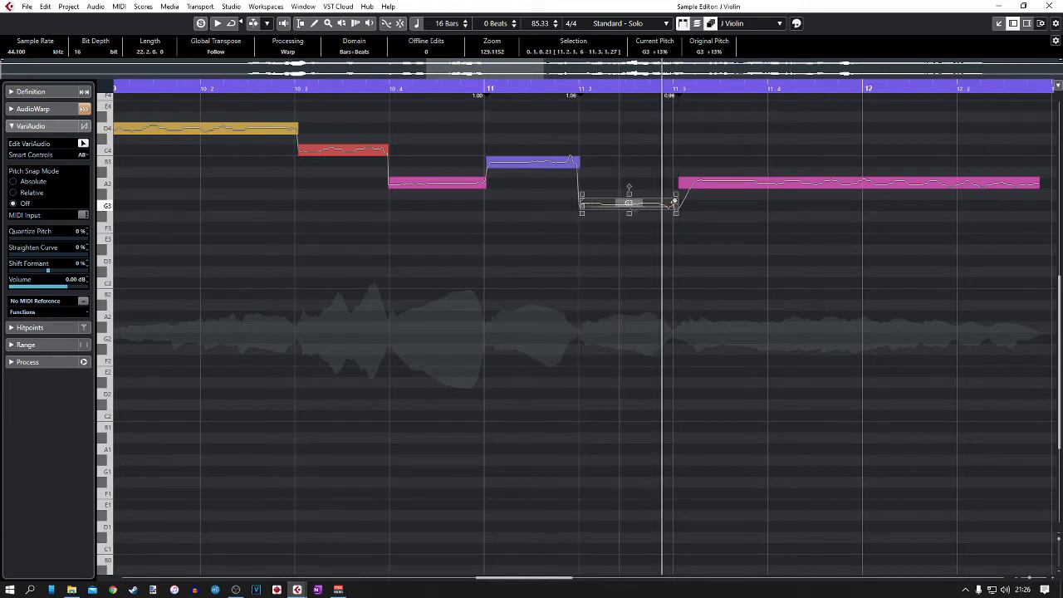
pyautogui.moveTo(676, 186); pyautogui.dragTo(666, 184)
# - Split the E3 note segment in bar 15 at beat 15.2
pyautogui.hscroll(-2, 687, 242)
pyautogui.hscroll(10, 688, 242)
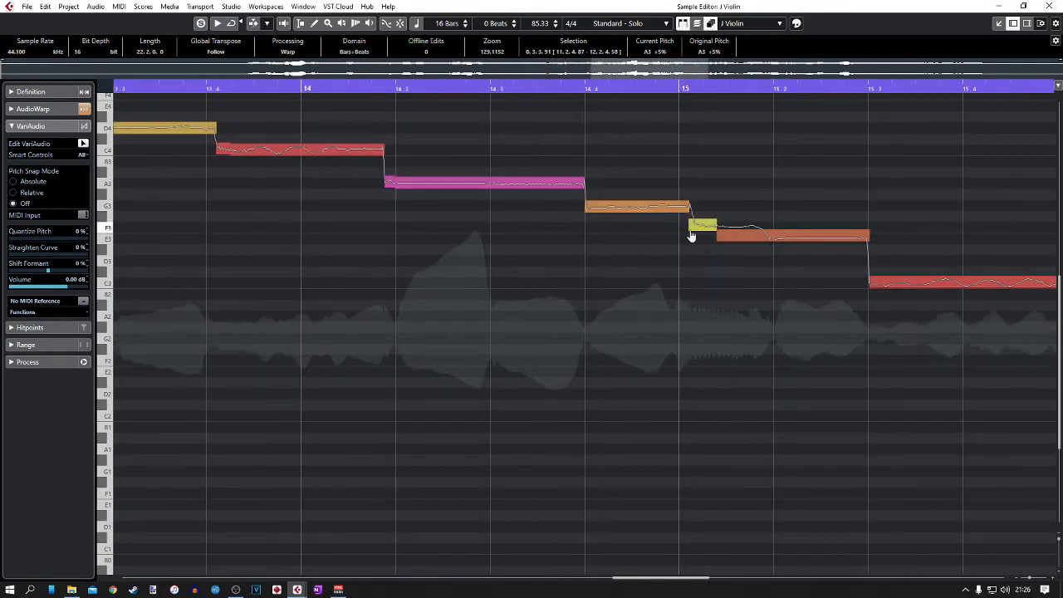
pyautogui.hscroll(3, 765, 252)
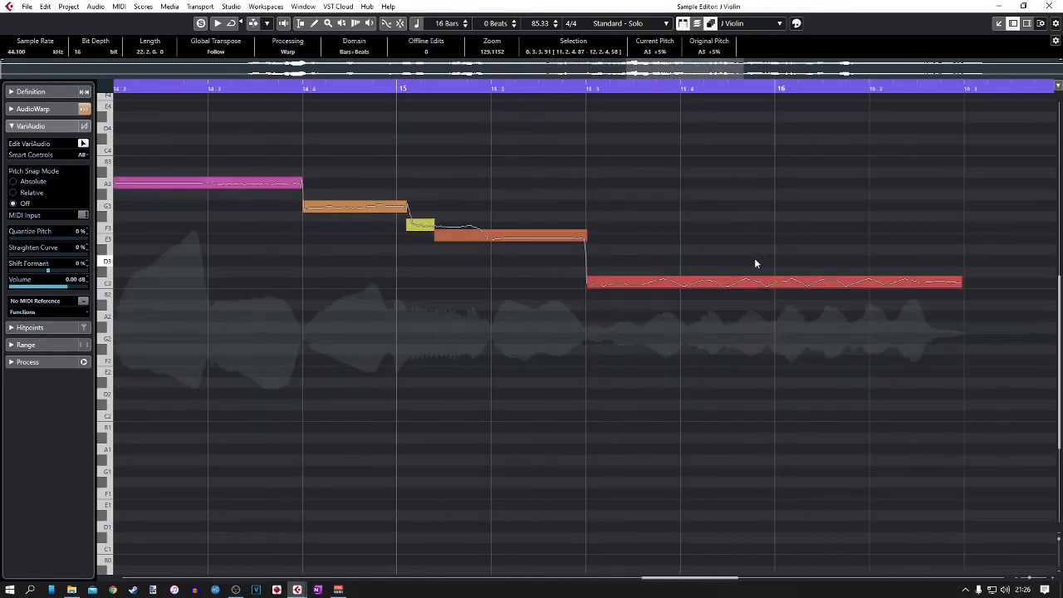
pyautogui.click(492, 241)
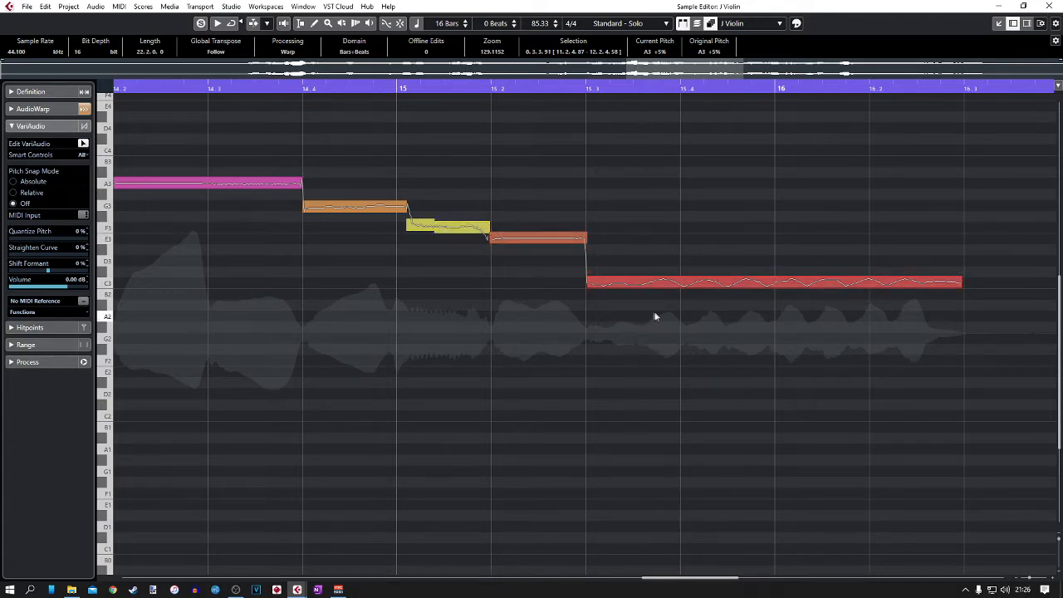
# - Check the remaining notes through bar 20, then close the Sample Editor and deselect the violin event
pyautogui.hscroll(2, 654, 312)
pyautogui.hscroll(4, 646, 312)
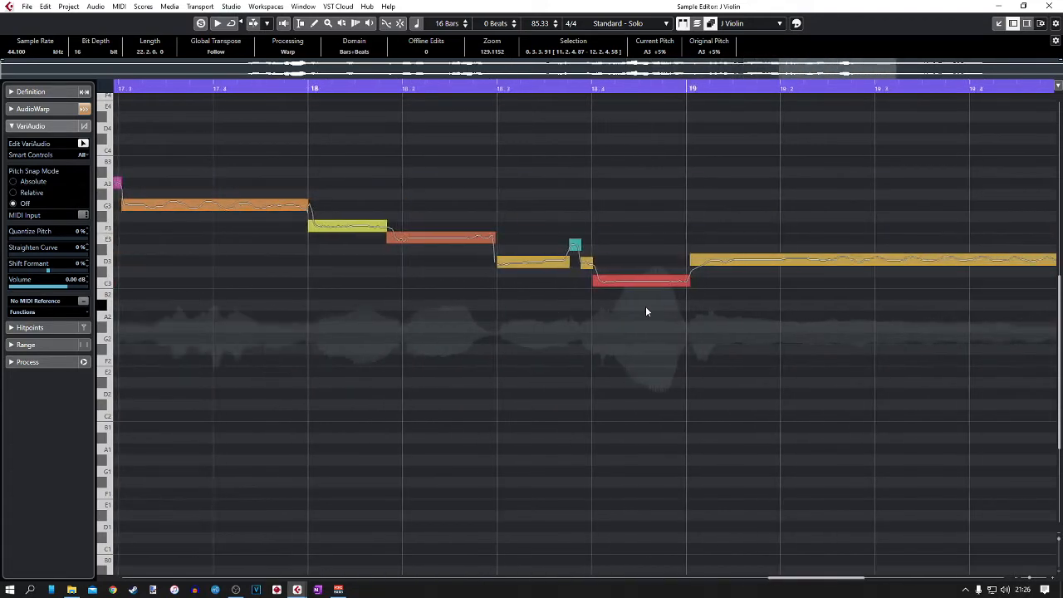
pyautogui.hscroll(-4, 646, 305)
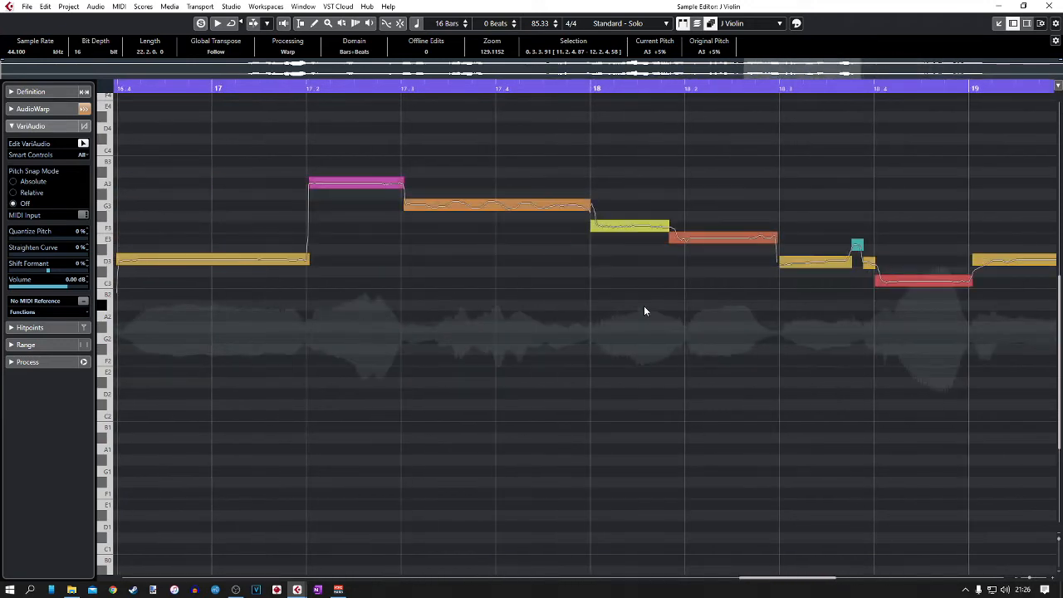
pyautogui.scroll(-3, 644, 306)
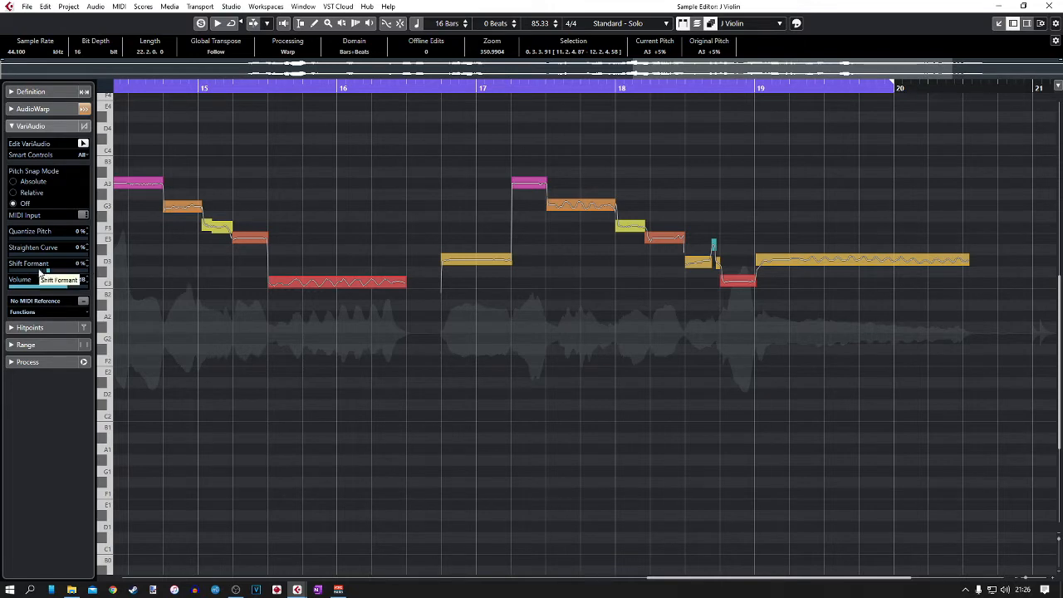
pyautogui.click(1053, 6)
pyautogui.click(525, 282)
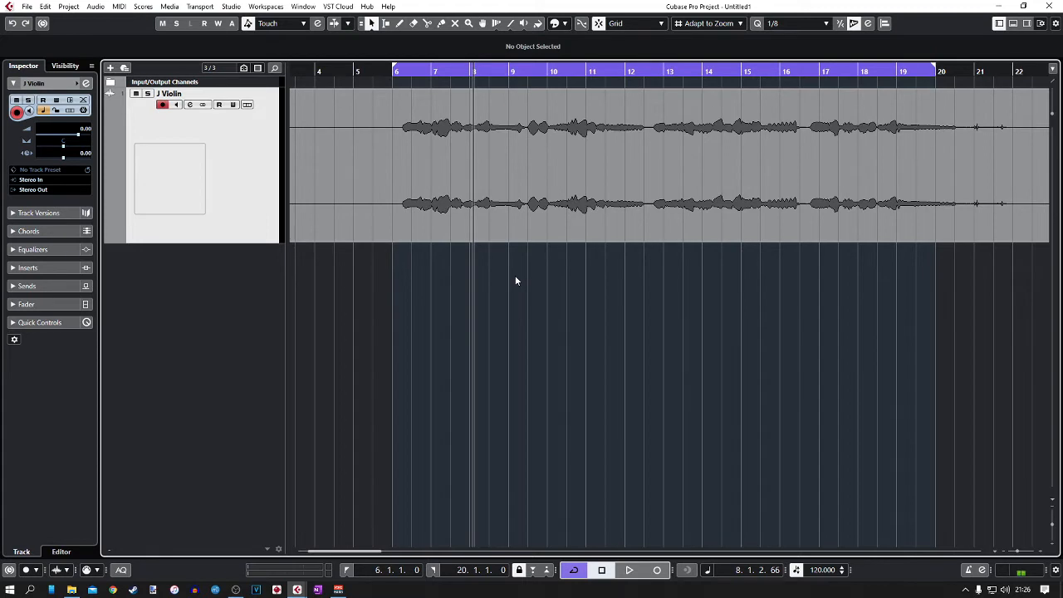
# - Show the MixConsole beneath the project and open the channel settings of the J Violin track
pyautogui.click(1014, 24)
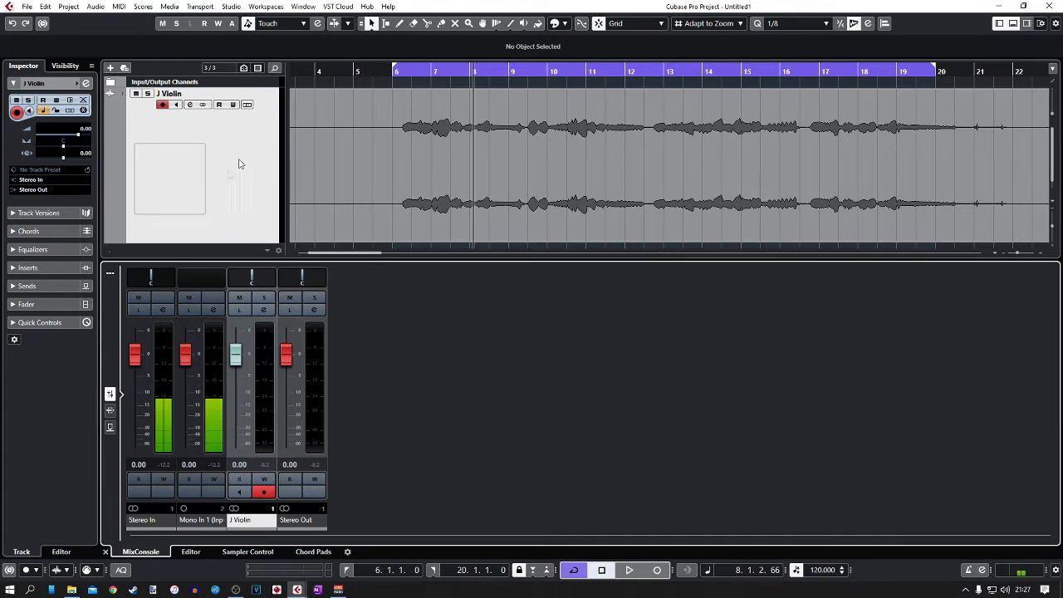
pyautogui.scroll(-1, 230, 157)
pyautogui.scroll(1, 230, 157)
pyautogui.click(264, 314)
pyautogui.moveTo(699, 173); pyautogui.dragTo(573, 154)
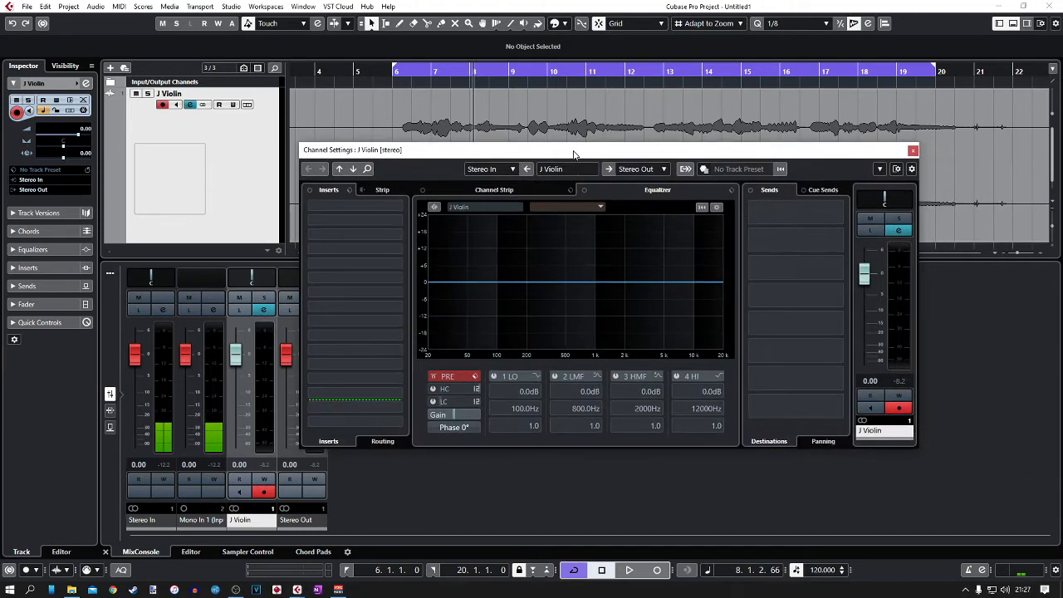
# - Load the Frequency equalizer into the first insert slot of the J Violin channel and move its window clear of the inserts
pyautogui.click(333, 207)
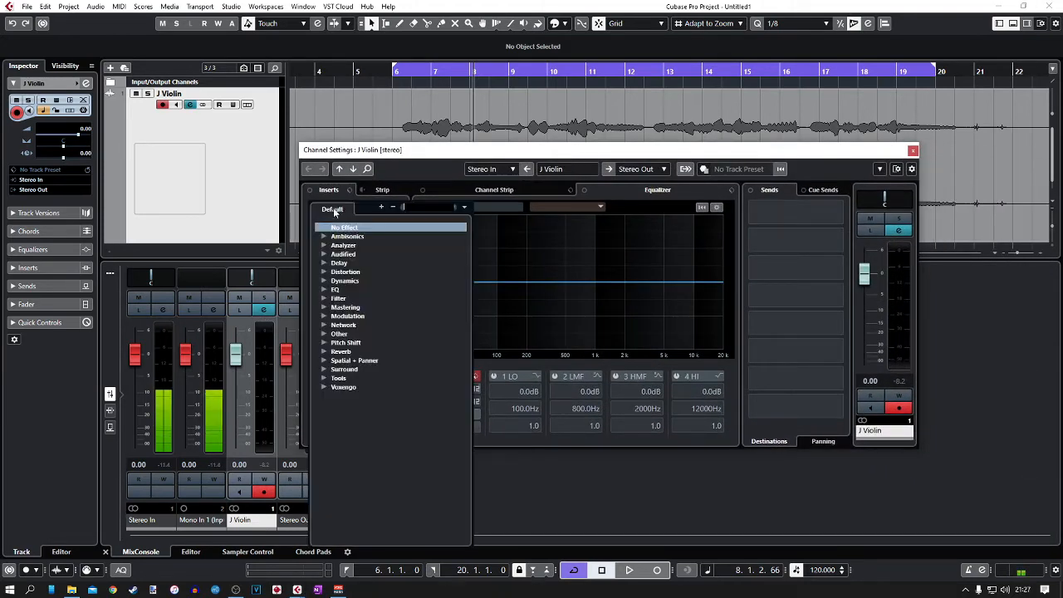
pyautogui.click(323, 289)
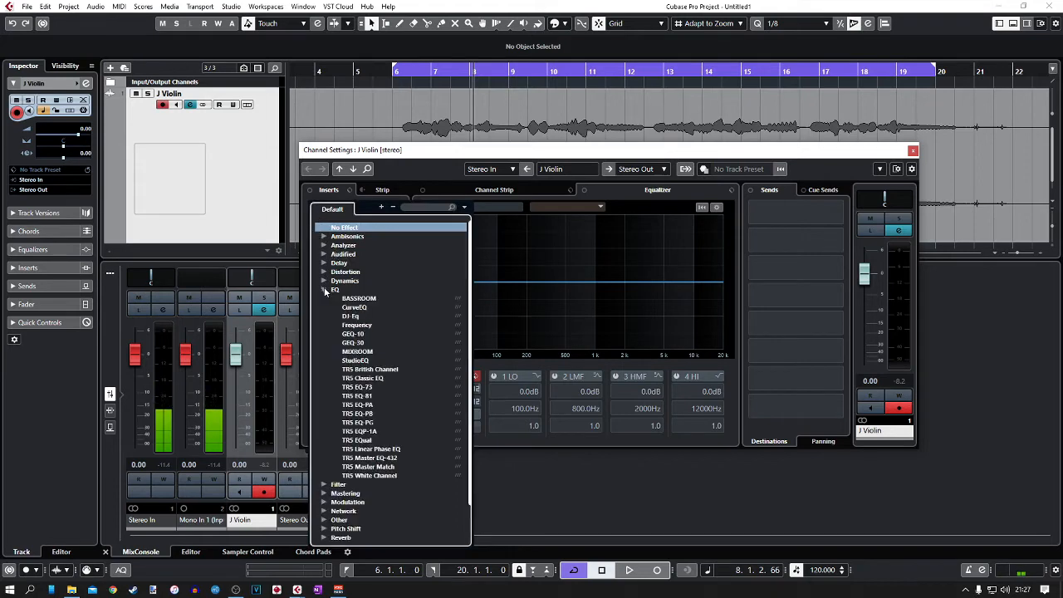
pyautogui.click(357, 324)
pyautogui.moveTo(485, 133); pyautogui.dragTo(690, 126)
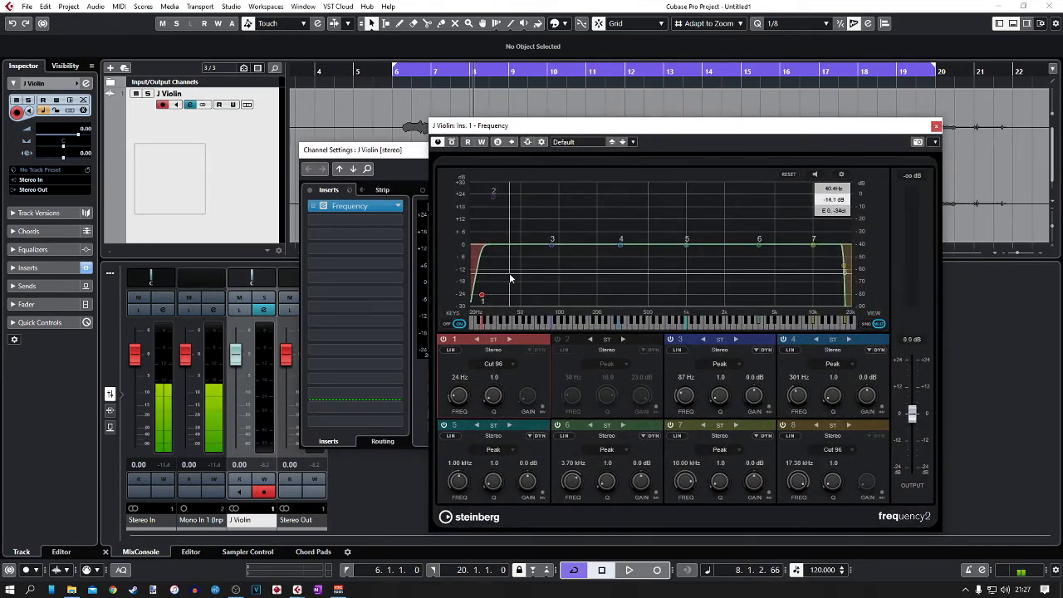
# - Play sections of the violin recording and examine its frequency spectrum in the equalizer, especially the low end
pyautogui.press('space')
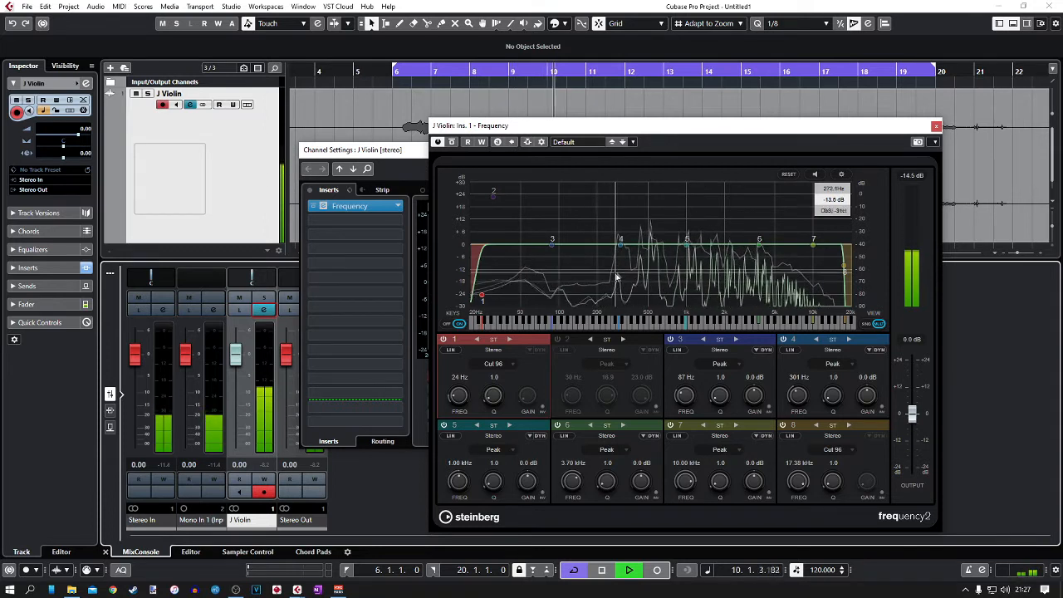
pyautogui.press('space')
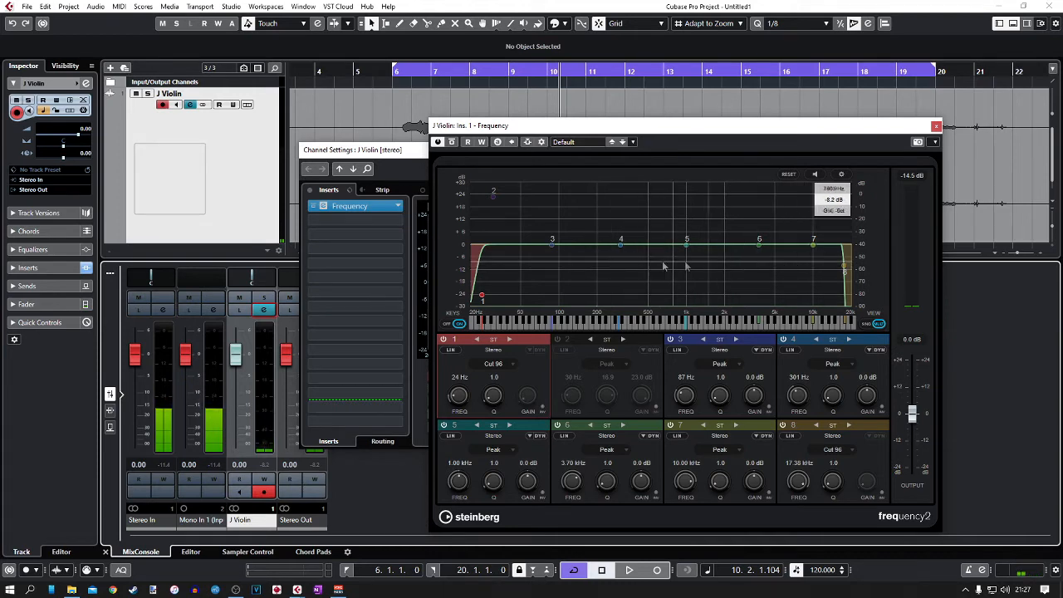
pyautogui.press('space')
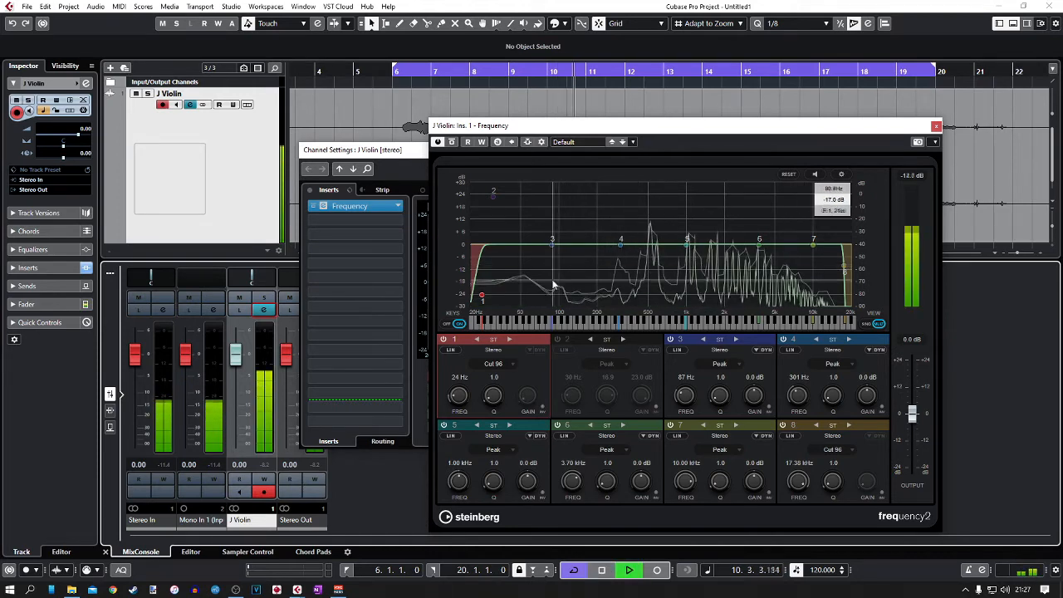
pyautogui.press('space')
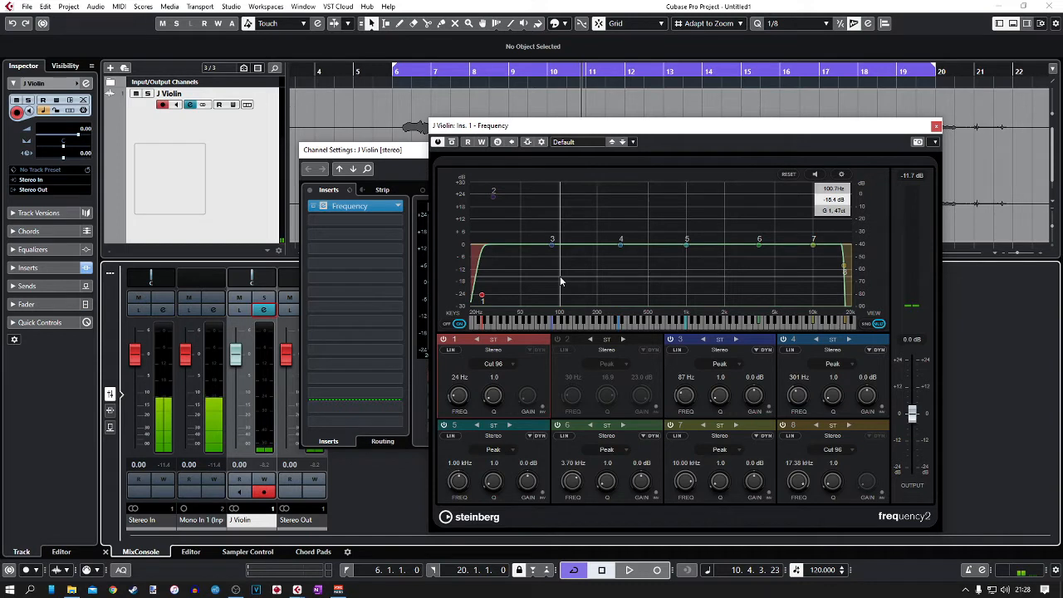
pyautogui.press('space')
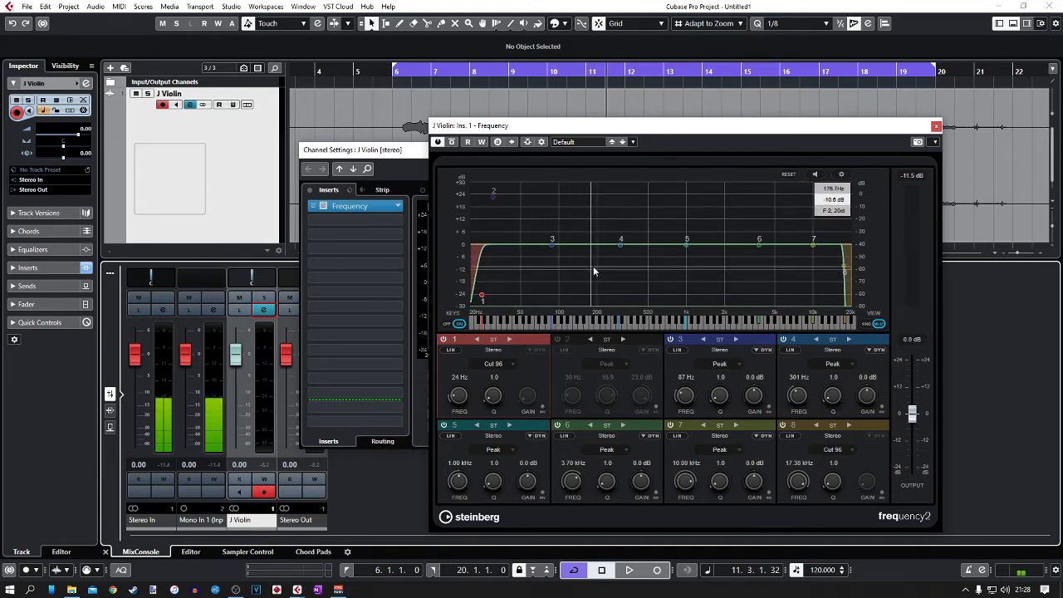
# - Use the Cut 96 filter type on band 1 and raise its low-cut frequency to about 163 Hz while auditioning the violin
pyautogui.click(498, 370)
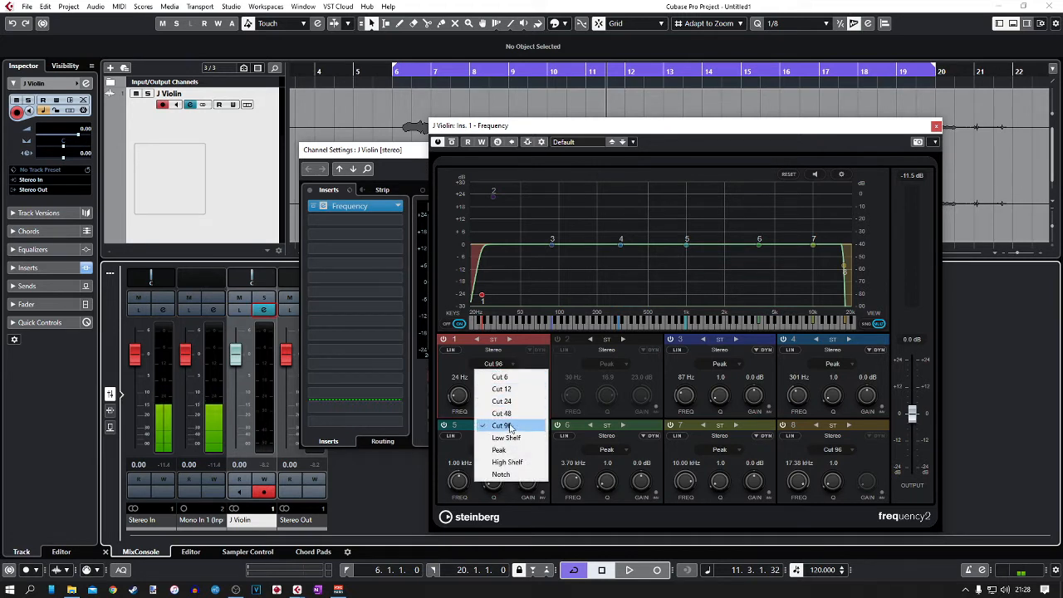
pyautogui.click(507, 427)
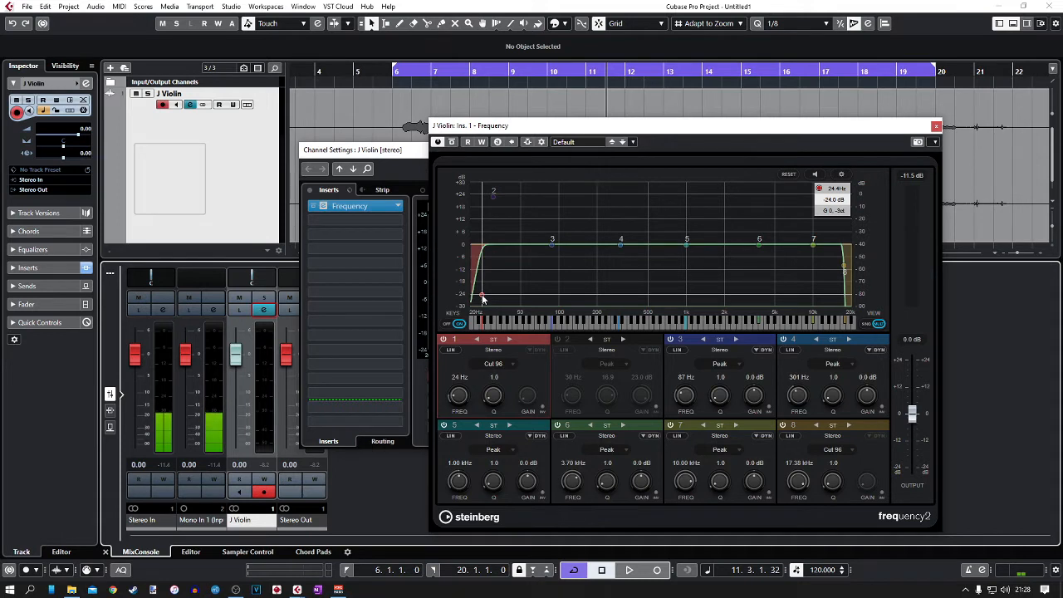
pyautogui.press('space')
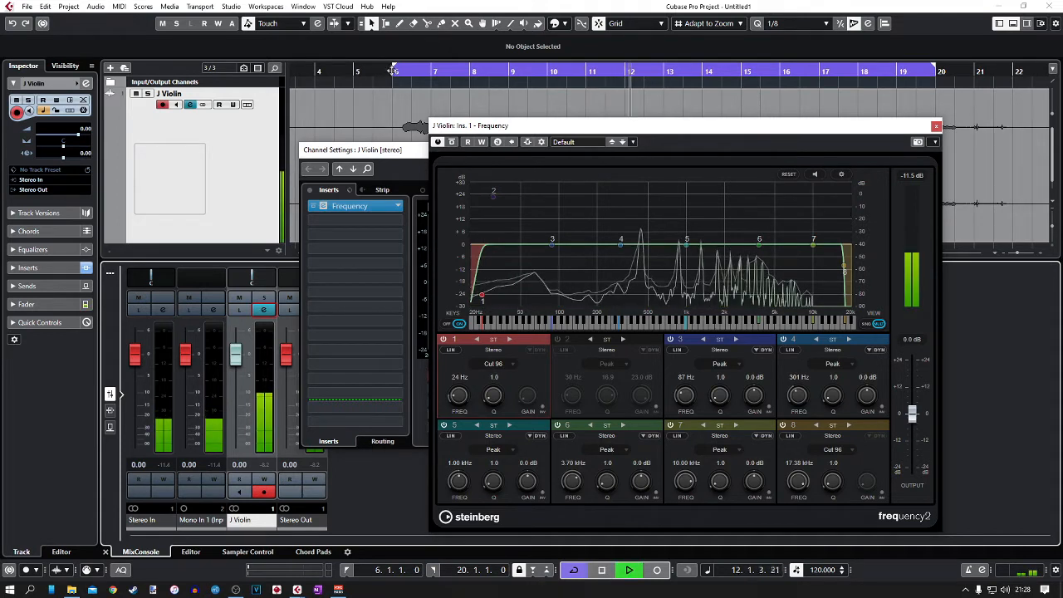
pyautogui.press('space')
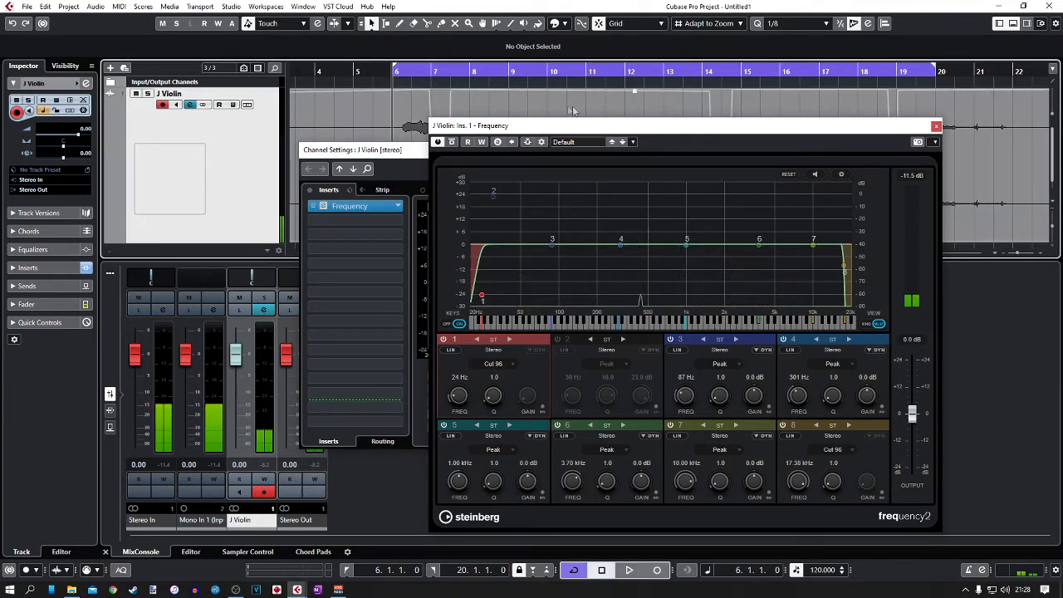
pyautogui.press('space')
pyautogui.moveTo(481, 297); pyautogui.dragTo(587, 303)
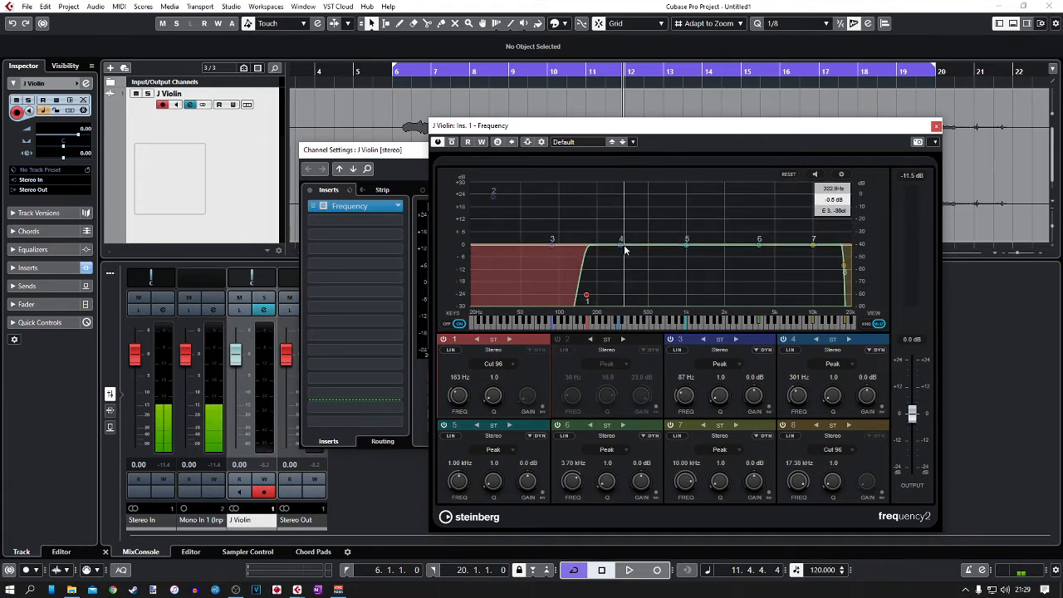
# - Enable equalizer band 2 as a narrow peak at about 614 Hz with about 21.2 dB gain and a Q of 20
pyautogui.moveTo(493, 193); pyautogui.dragTo(658, 202)
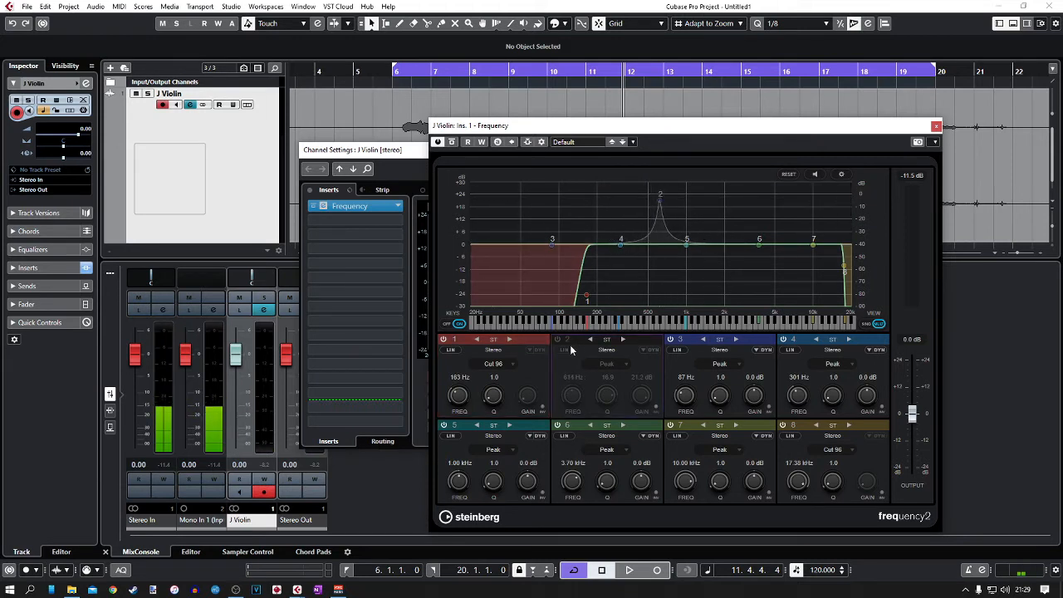
pyautogui.click(557, 339)
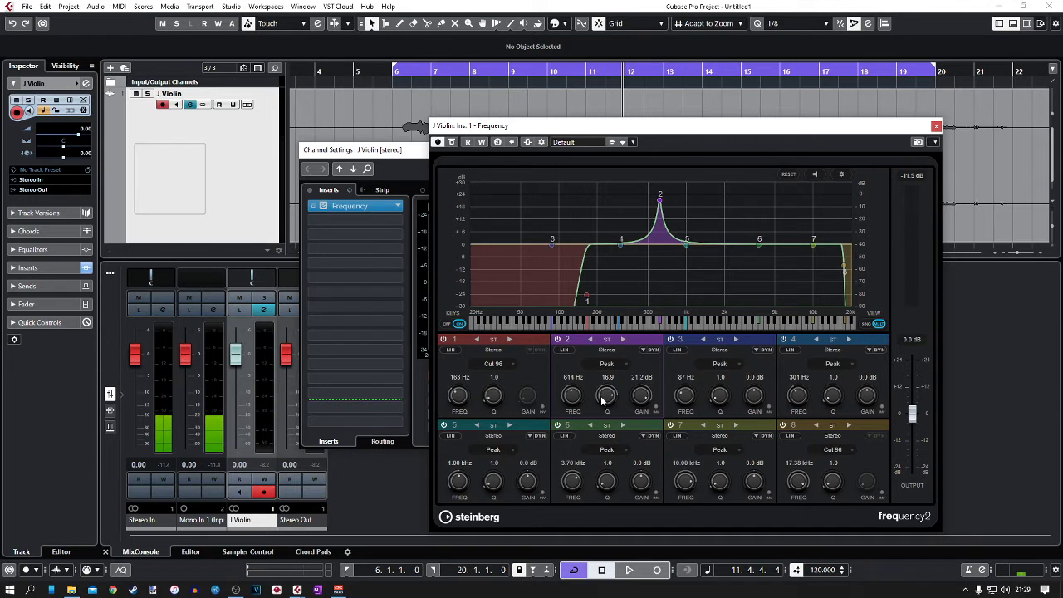
pyautogui.moveTo(605, 410); pyautogui.dragTo(597, 348)
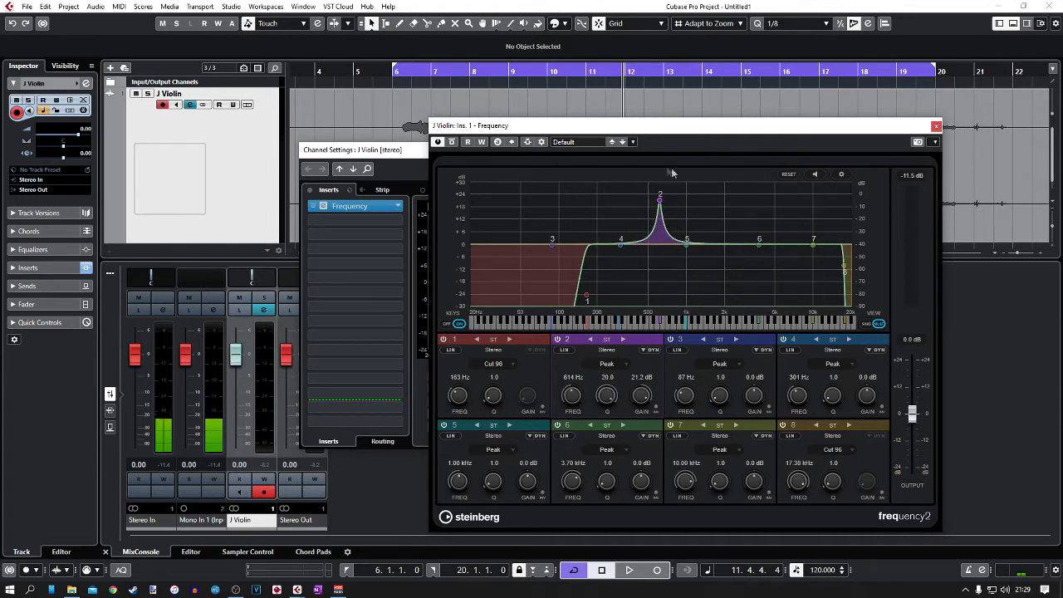
# - Sweep the boosted band 2 across the spectrum during playback, then set it to a cut of about 6.9 dB at about 387 Hz
pyautogui.moveTo(661, 202)
pyautogui.moveTo(661, 203)
pyautogui.mouseDown()
pyautogui.moveTo(612, 199)
pyautogui.moveTo(741, 199)
pyautogui.moveTo(606, 197)
pyautogui.moveTo(651, 198)
pyautogui.mouseUp()
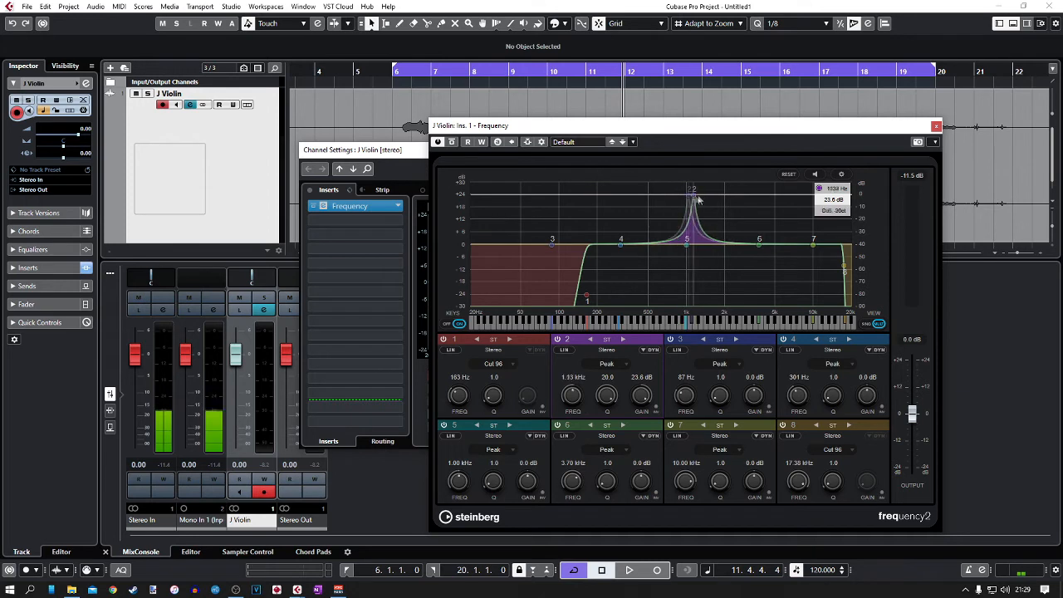
pyautogui.moveTo(702, 200); pyautogui.dragTo(633, 190)
pyautogui.press('space')
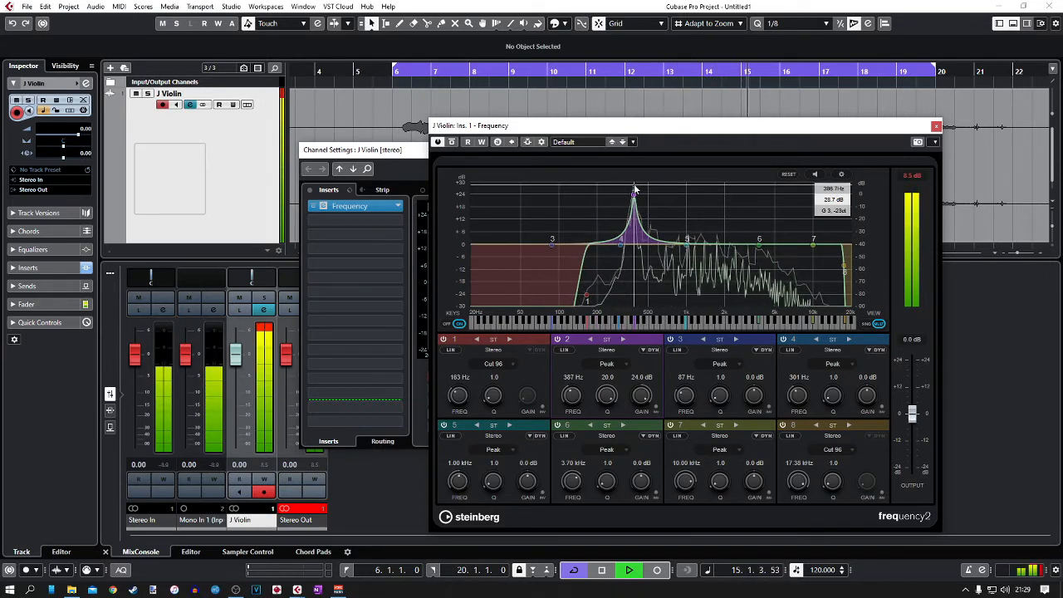
pyautogui.moveTo(634, 191); pyautogui.dragTo(635, 263)
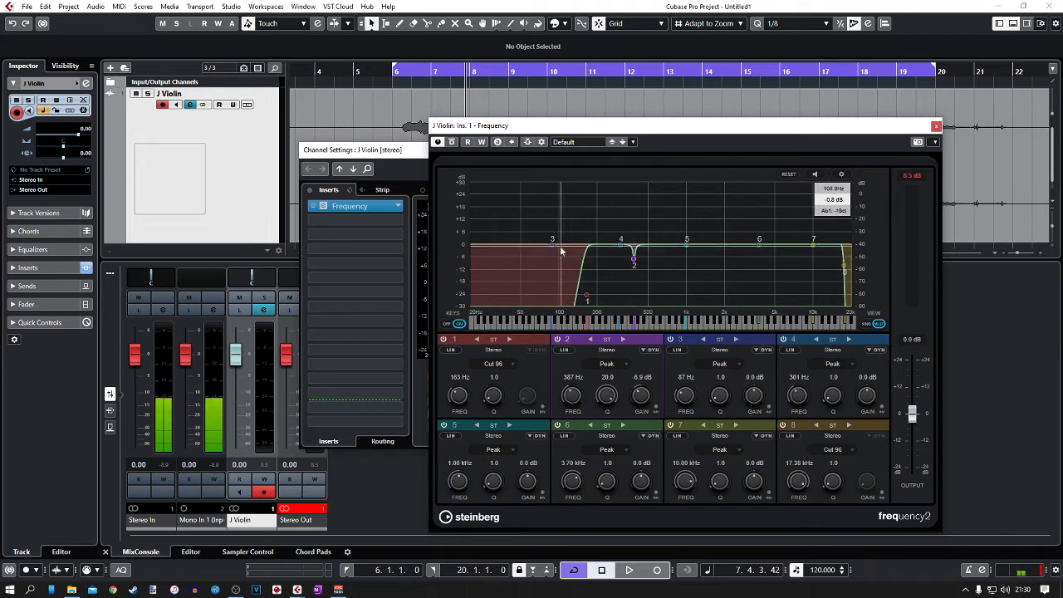
# - Sweep equalizer band 3 as a boosted peak with a Q of 20 during playback, then set it to cut about 6.6 dB at 512 Hz
pyautogui.moveTo(552, 245); pyautogui.dragTo(636, 223)
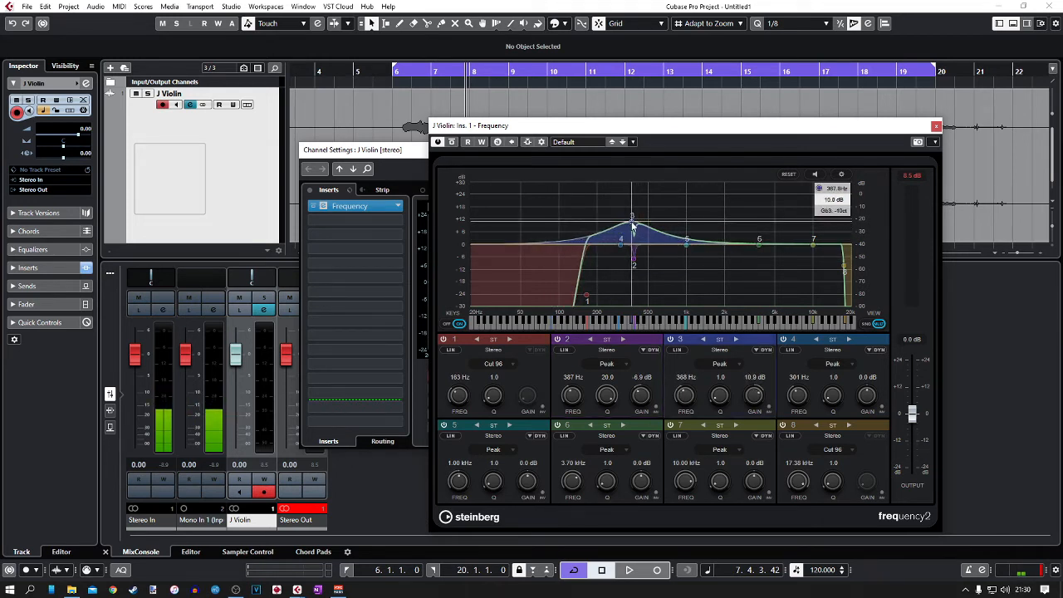
pyautogui.moveTo(717, 396); pyautogui.dragTo(712, 354)
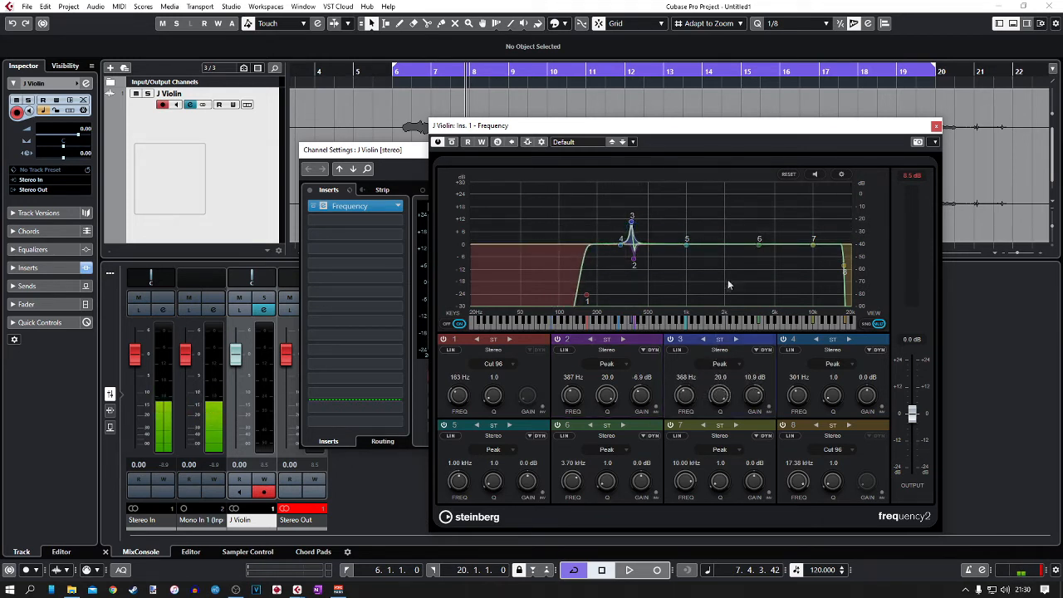
pyautogui.moveTo(631, 221); pyautogui.dragTo(636, 203)
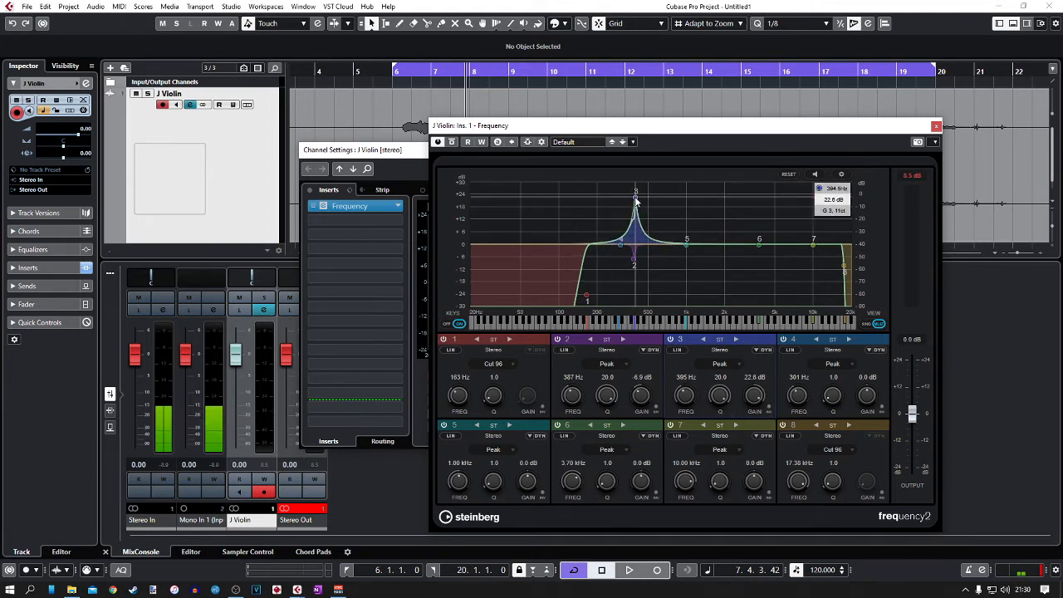
pyautogui.press('space')
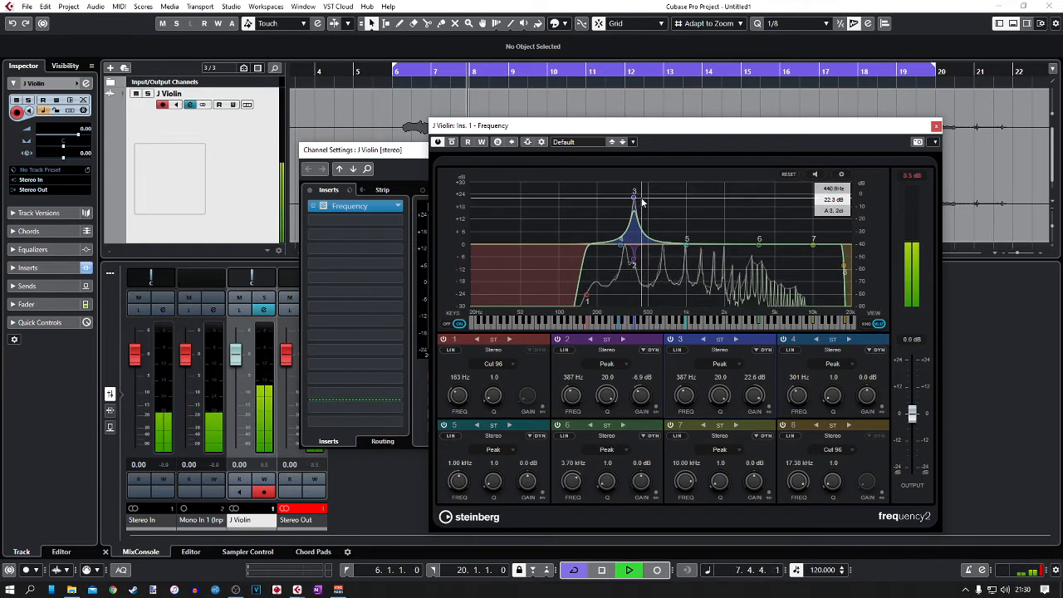
pyautogui.moveTo(635, 201); pyautogui.dragTo(651, 263)
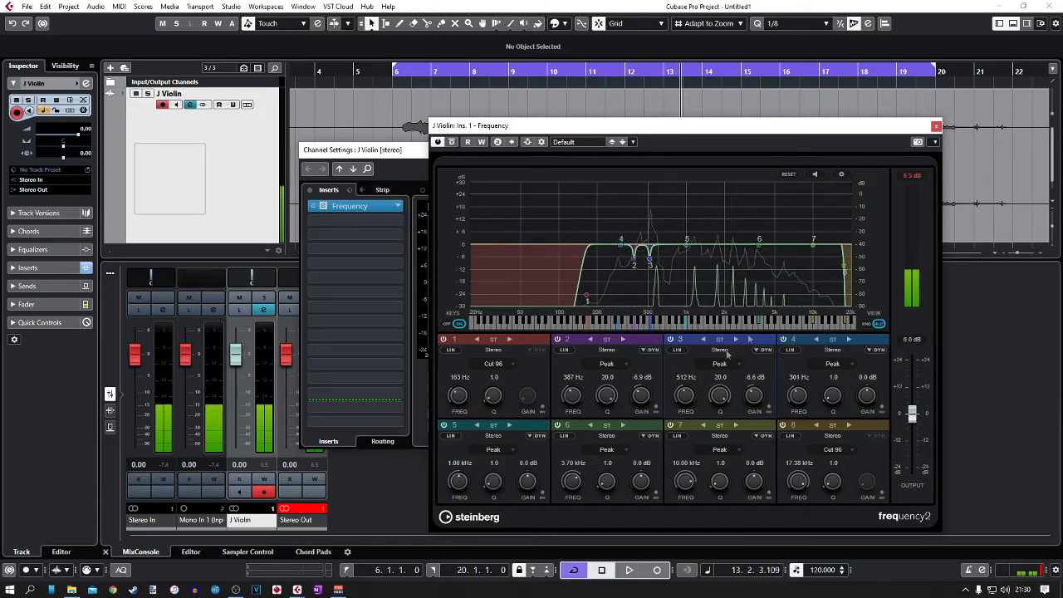
# - Auditioning the violin, set narrow Q 20 cuts of about 6.4 dB at 1.16 kHz on band 4 and 8 dB at 2.58 kHz on band 5
pyautogui.moveTo(620, 239); pyautogui.dragTo(696, 262)
pyautogui.press('space')
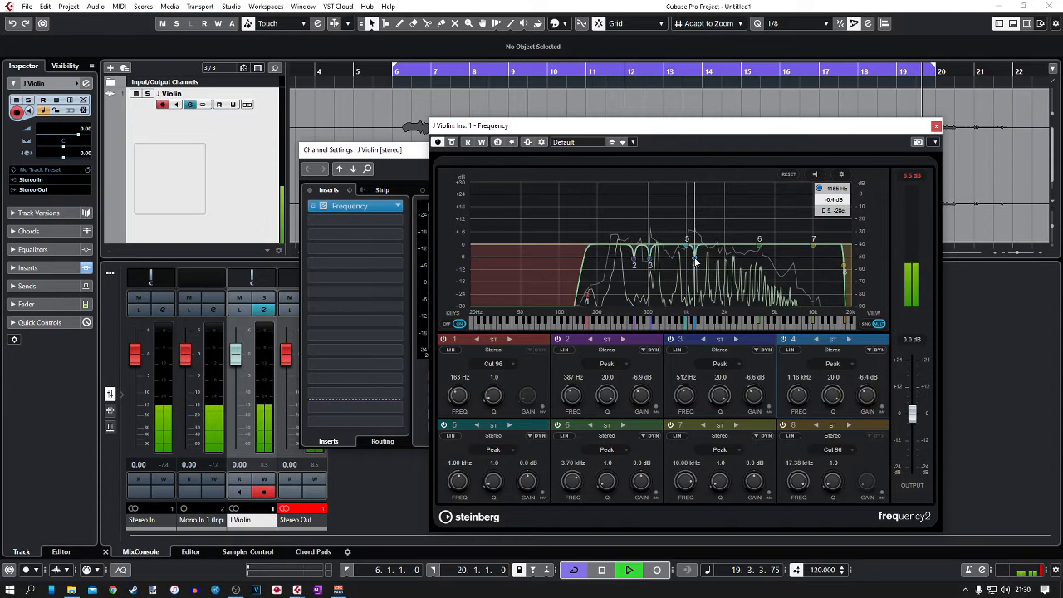
pyautogui.moveTo(491, 489); pyautogui.dragTo(498, 369)
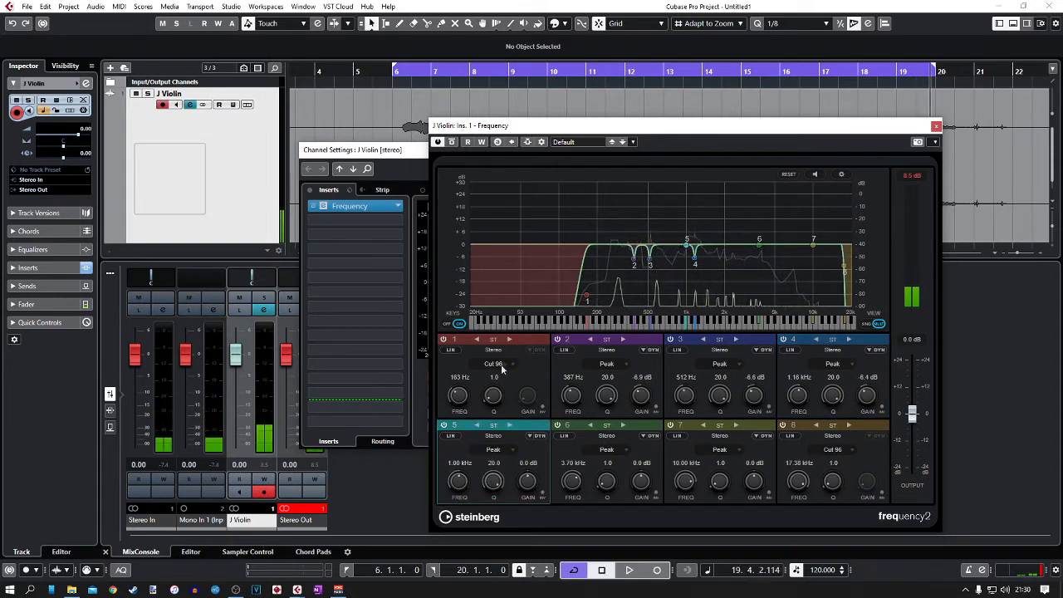
pyautogui.moveTo(685, 245); pyautogui.dragTo(707, 190)
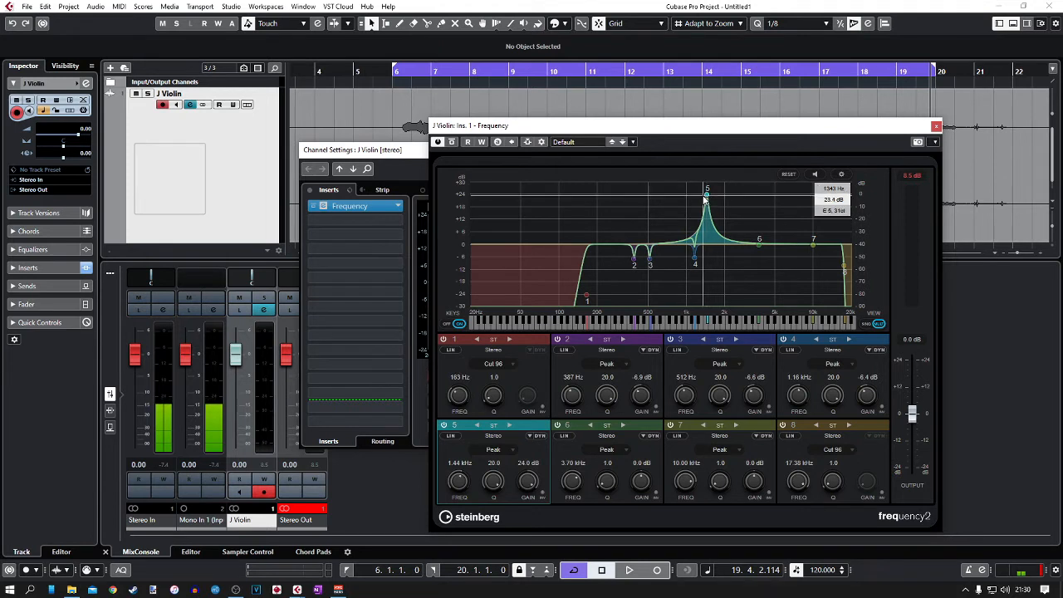
pyautogui.press('space')
pyautogui.moveTo(710, 196); pyautogui.dragTo(739, 263)
pyautogui.press('space')
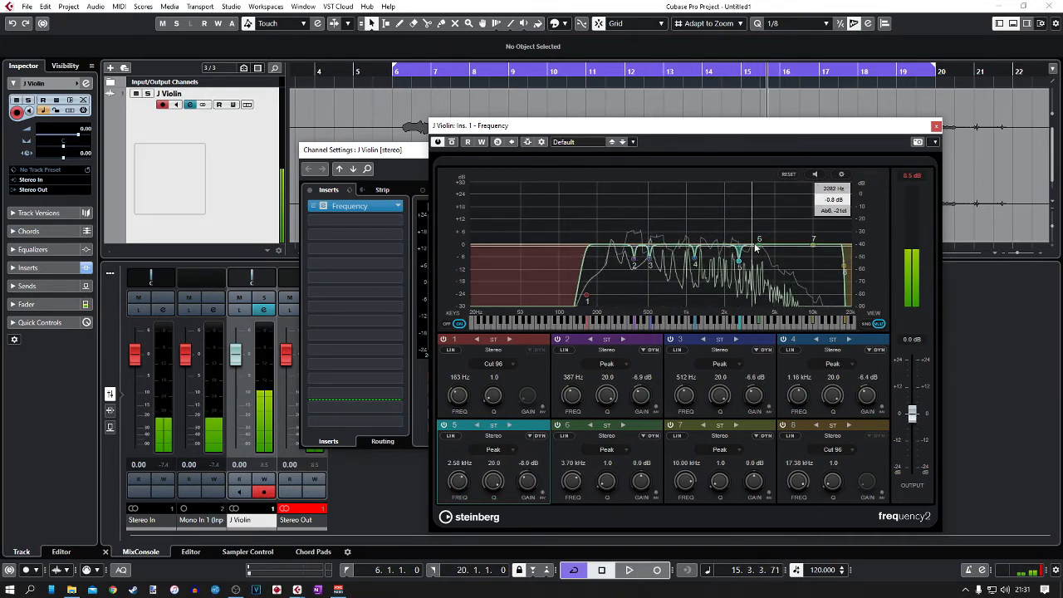
# - Enable band 6 at about 3.49 kHz with about 0.3 dB gain and close the Frequency equalizer
pyautogui.press('space')
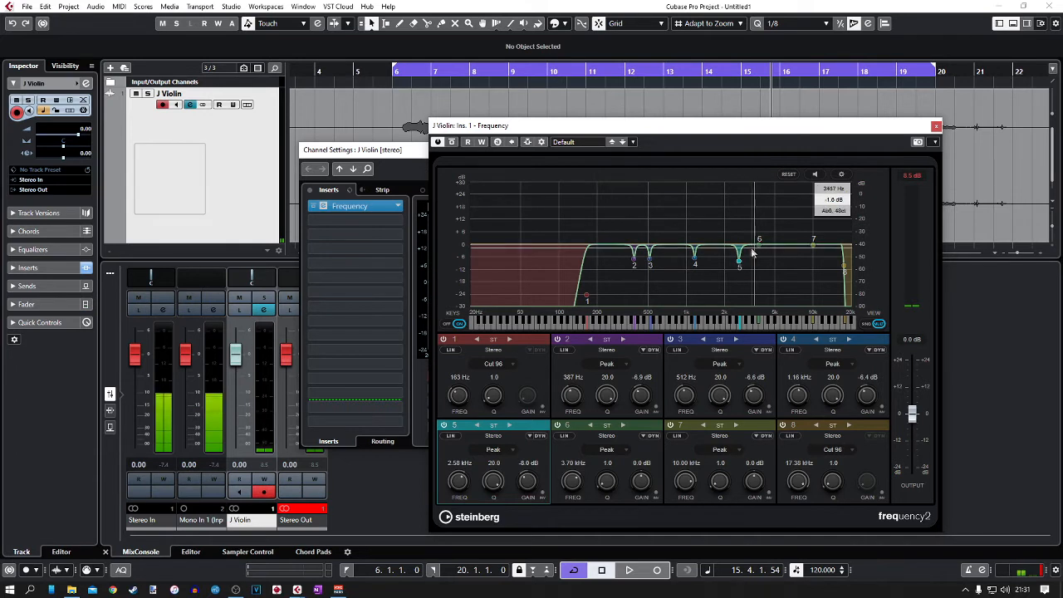
pyautogui.moveTo(756, 252); pyautogui.dragTo(756, 247)
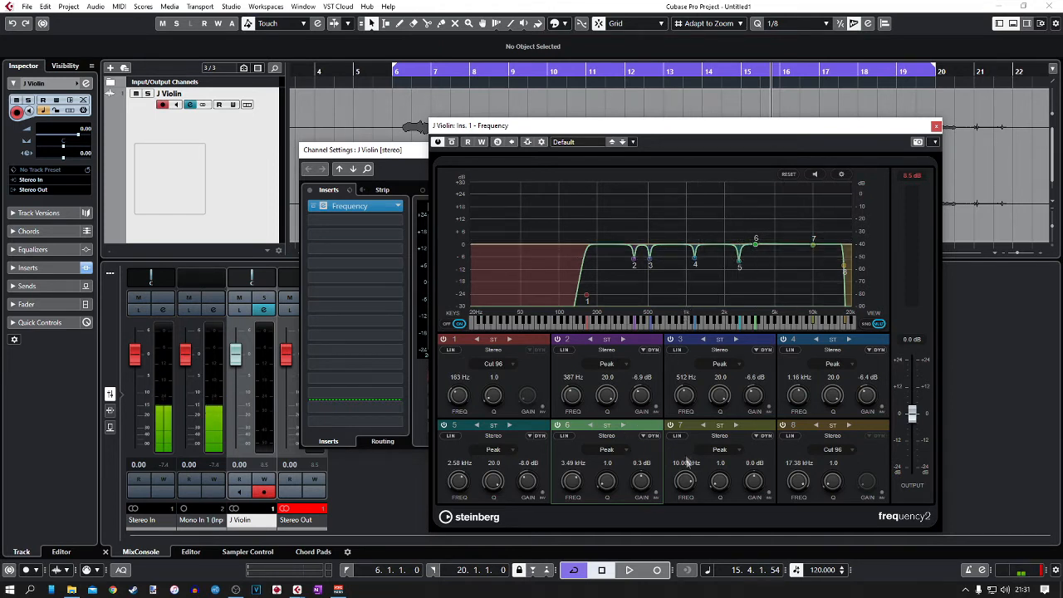
pyautogui.click(937, 126)
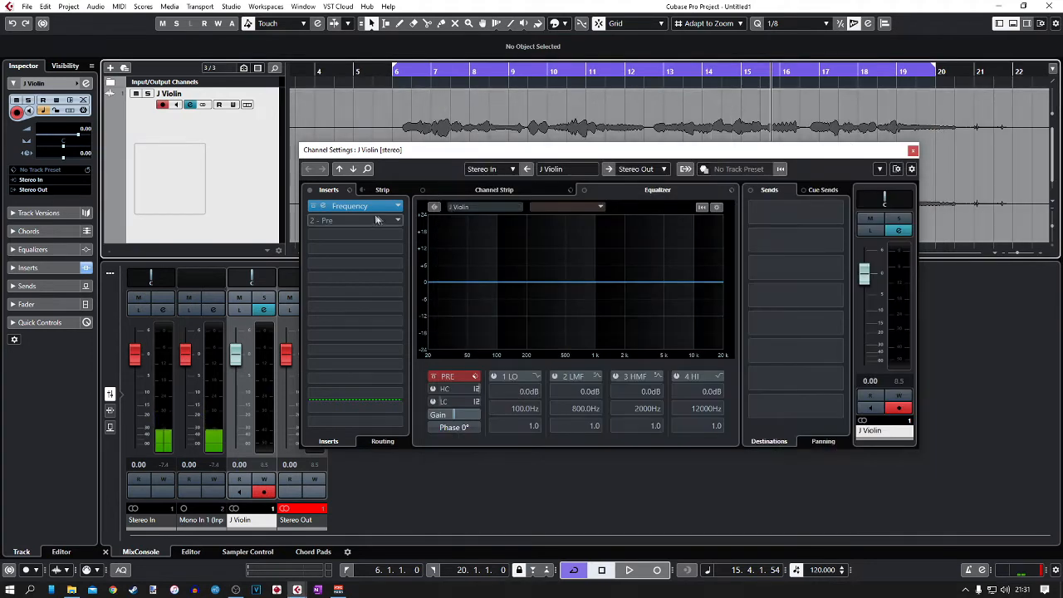
# - Insert the Quadrafuzz v2 distortion effect in the violin channel's second insert slot and reposition its window
pyautogui.click(353, 221)
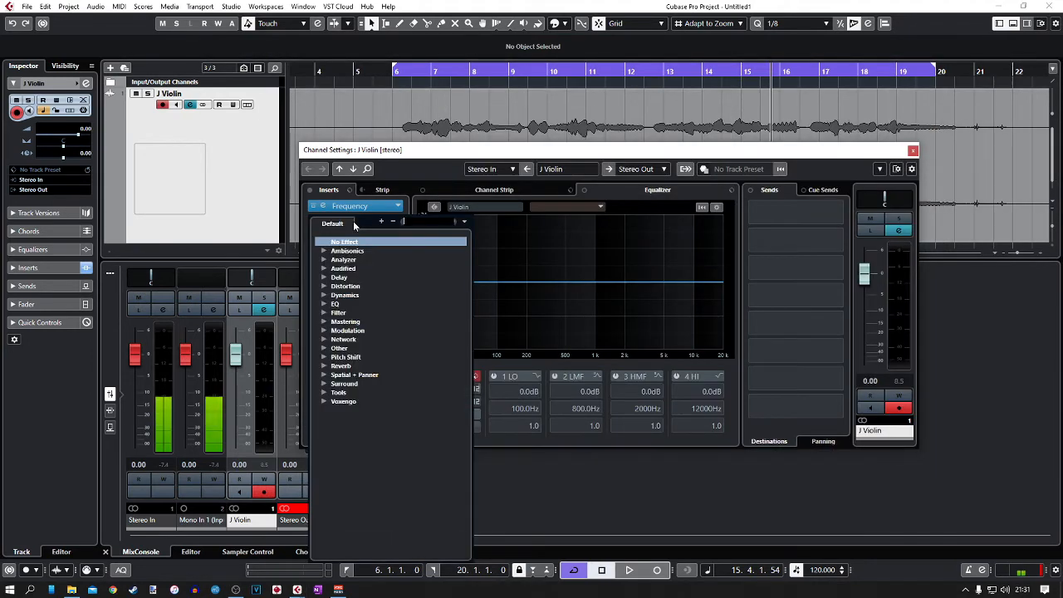
pyautogui.click(325, 286)
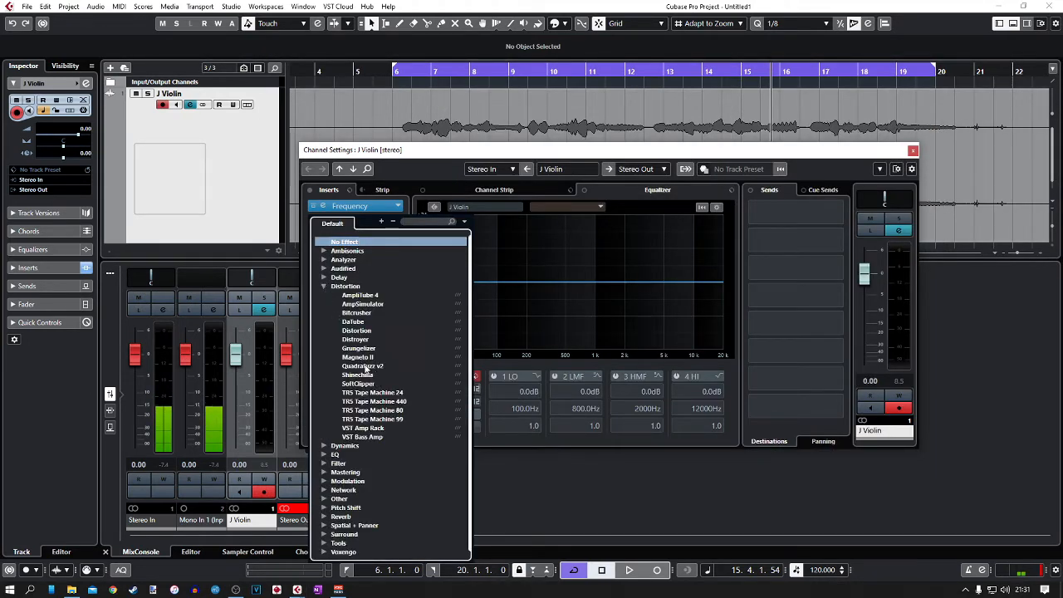
pyautogui.click(362, 366)
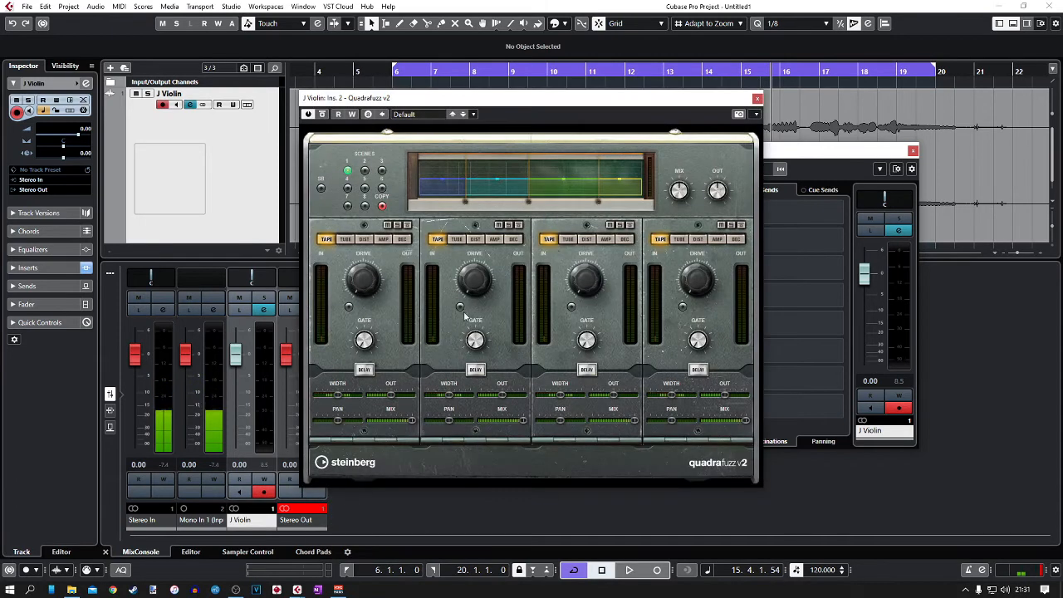
pyautogui.moveTo(521, 105); pyautogui.dragTo(673, 135)
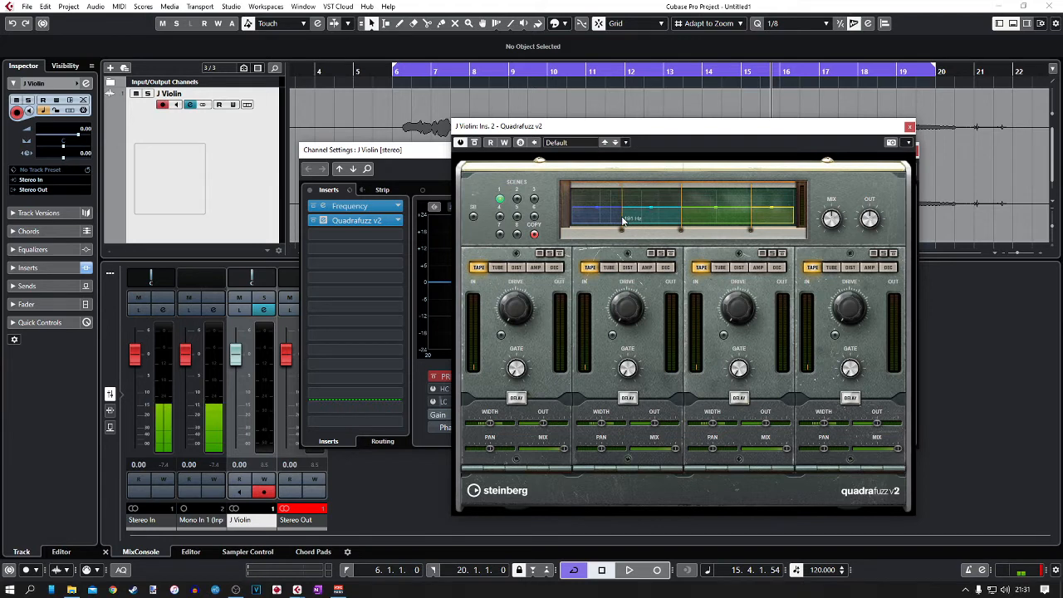
# - Bypass the lowest frequency band of Quadrafuzz v2, audition the violin, and close the effect
pyautogui.click(561, 254)
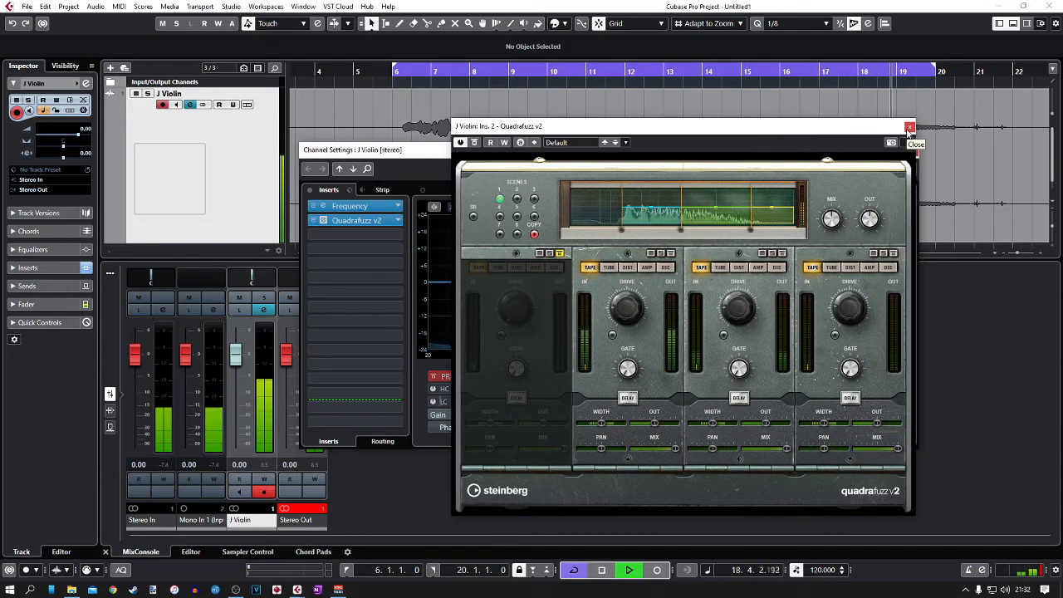
pyautogui.press('space')
pyautogui.moveTo(834, 220)
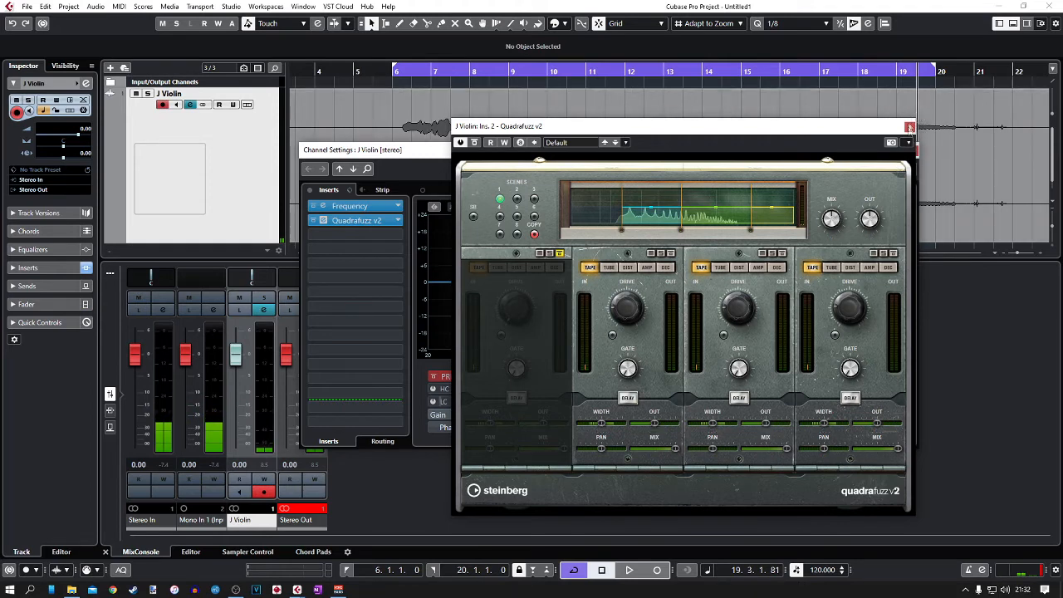
pyautogui.click(909, 126)
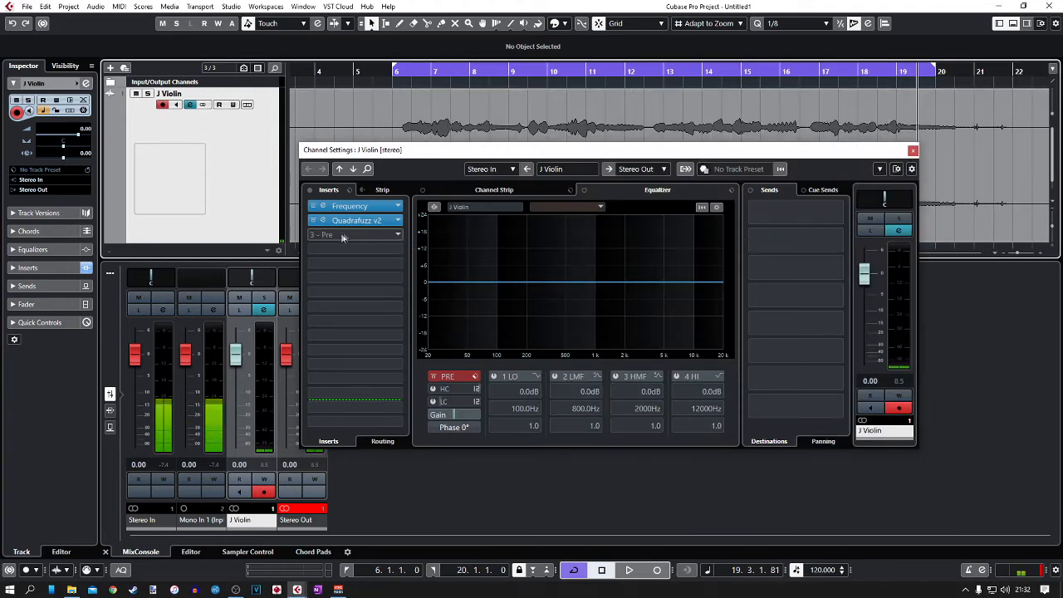
# - Insert the MultibandCompressor from the Dynamics effects in the violin channel's third insert slot
pyautogui.click(338, 234)
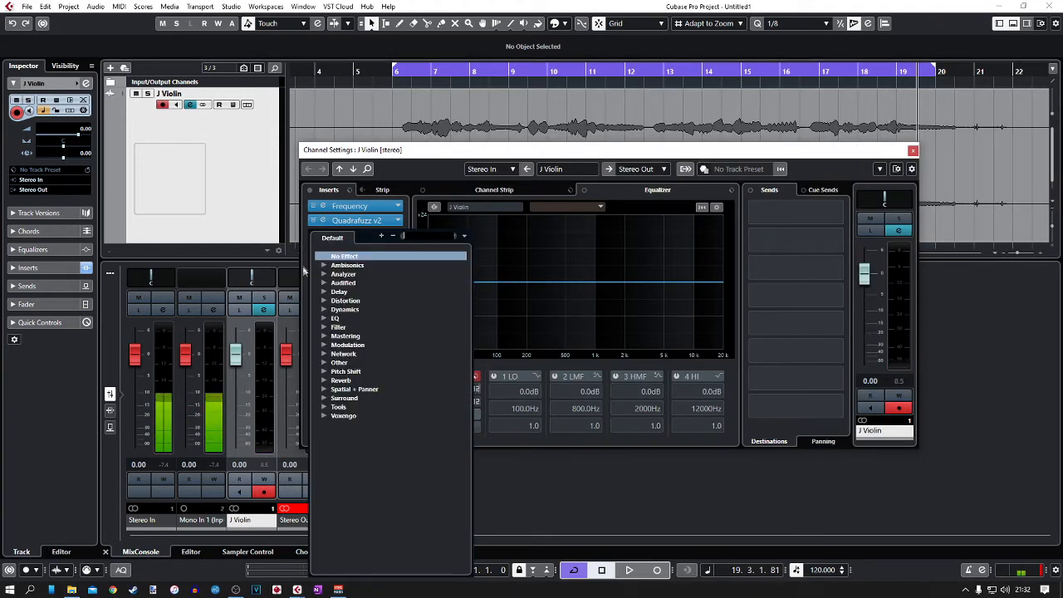
pyautogui.click(324, 310)
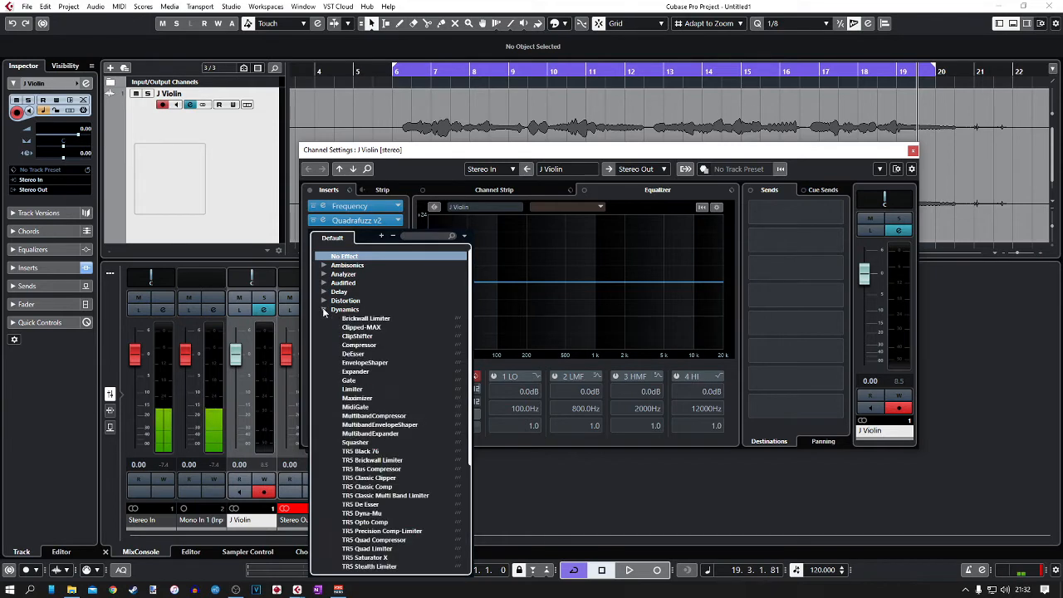
pyautogui.click(374, 416)
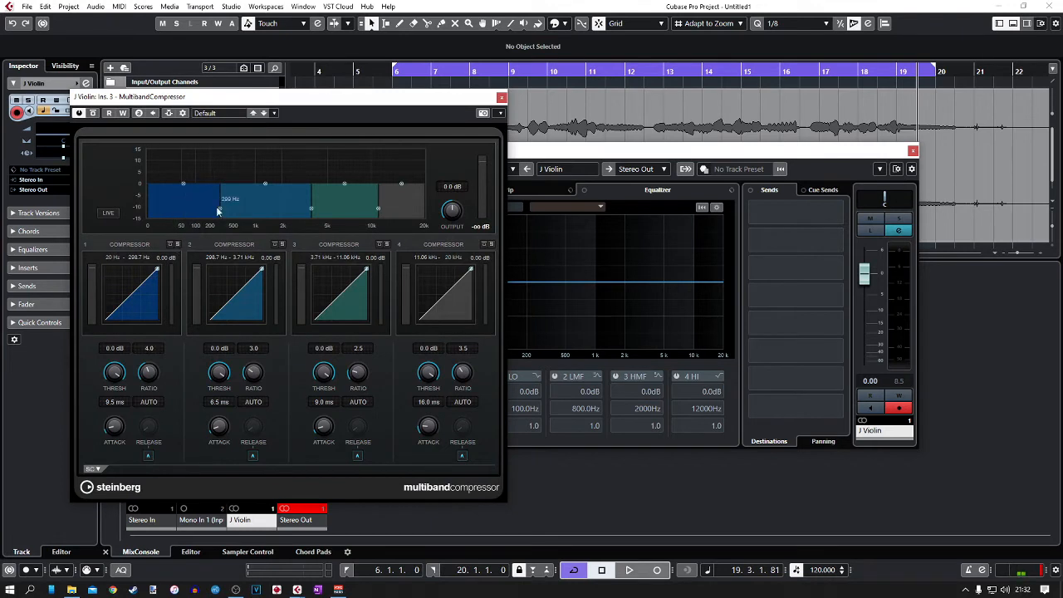
# - Lower the compressor's first crossover to about 206 Hz and bypass the lowest band
pyautogui.moveTo(221, 208); pyautogui.dragTo(212, 212)
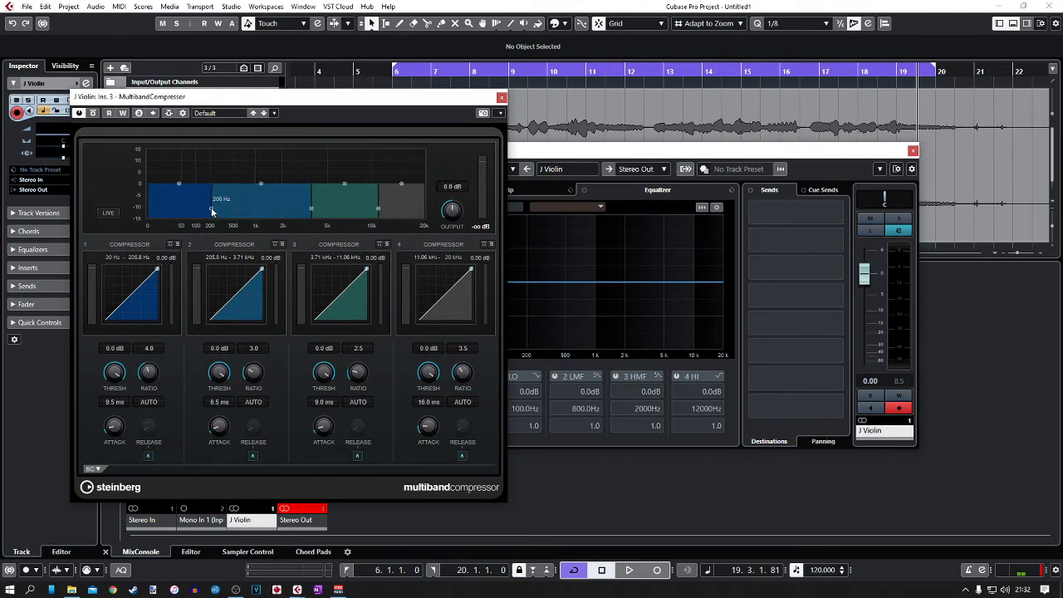
pyautogui.click(171, 245)
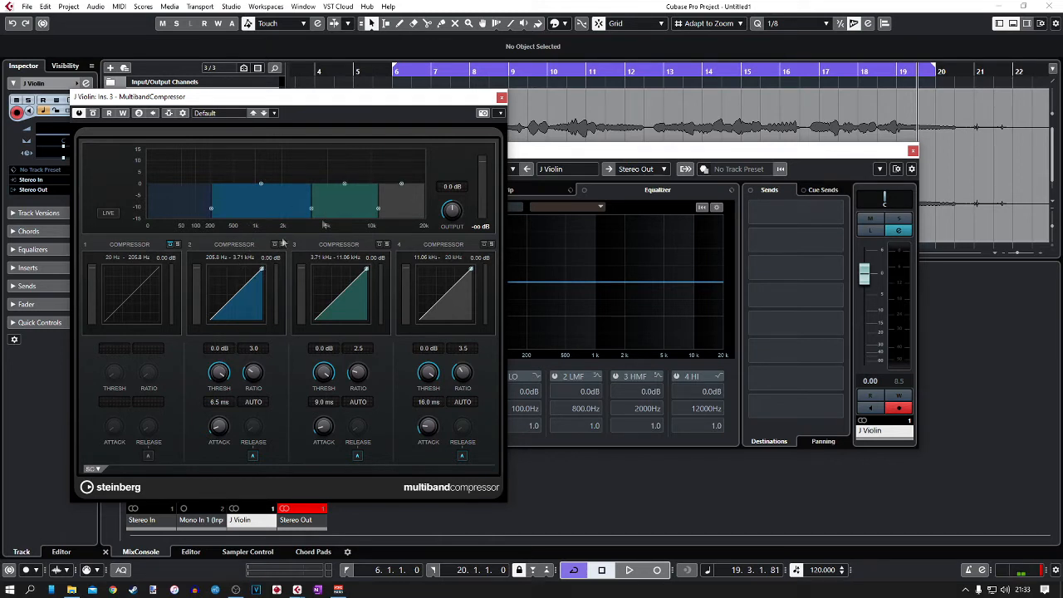
# - During playback, lower the compressor thresholds to about -12 dB on band 2 and -29.1 dB on bands 3 and 4
pyautogui.press('space')
pyautogui.moveTo(218, 371); pyautogui.dragTo(219, 405)
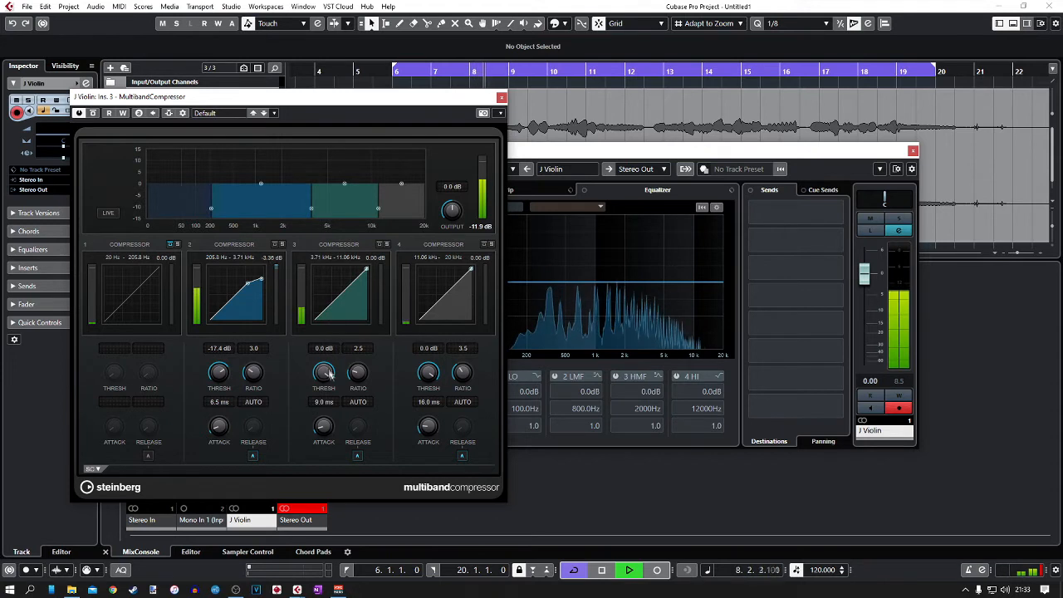
pyautogui.moveTo(326, 371); pyautogui.dragTo(326, 416)
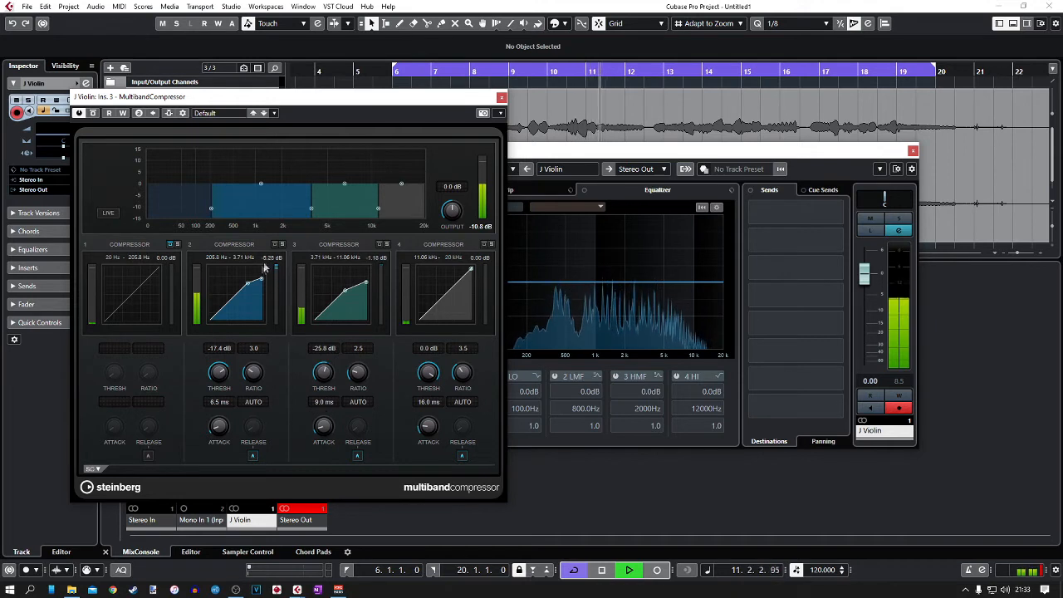
pyautogui.moveTo(237, 321); pyautogui.dragTo(236, 263)
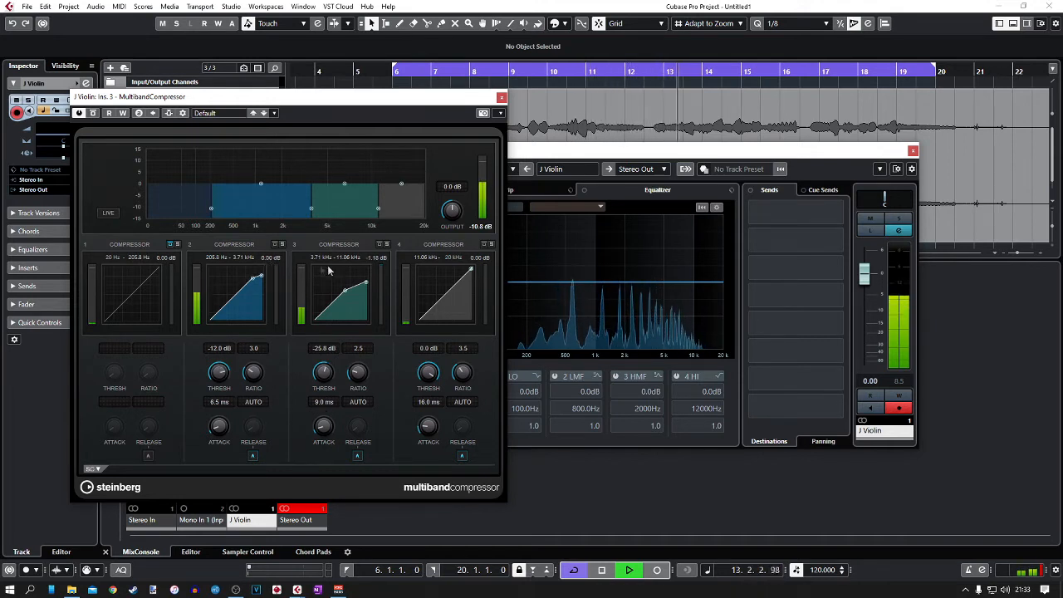
pyautogui.moveTo(328, 378); pyautogui.dragTo(328, 383)
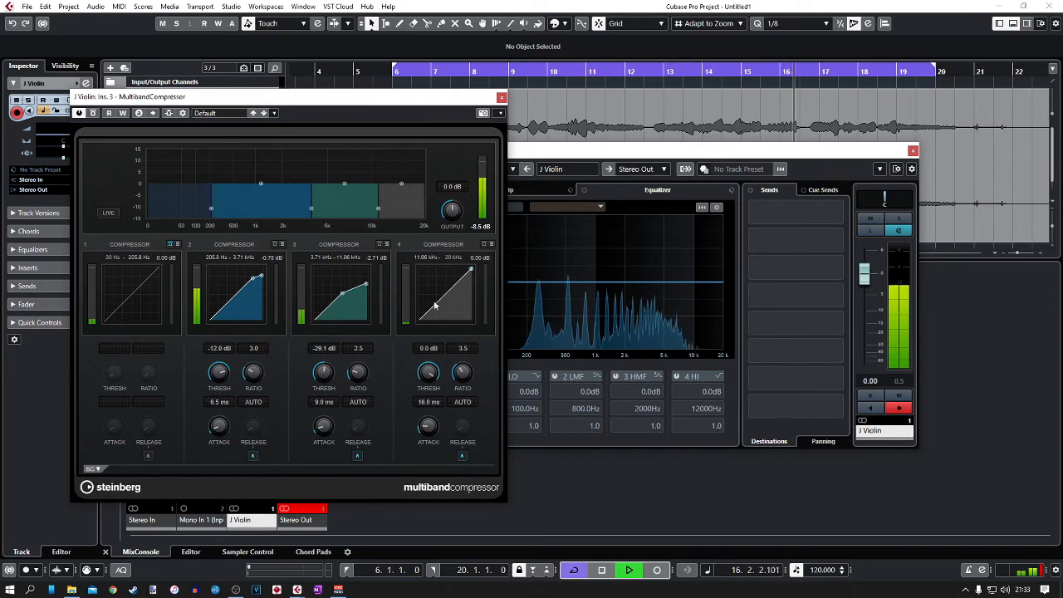
pyautogui.moveTo(427, 373); pyautogui.dragTo(420, 409)
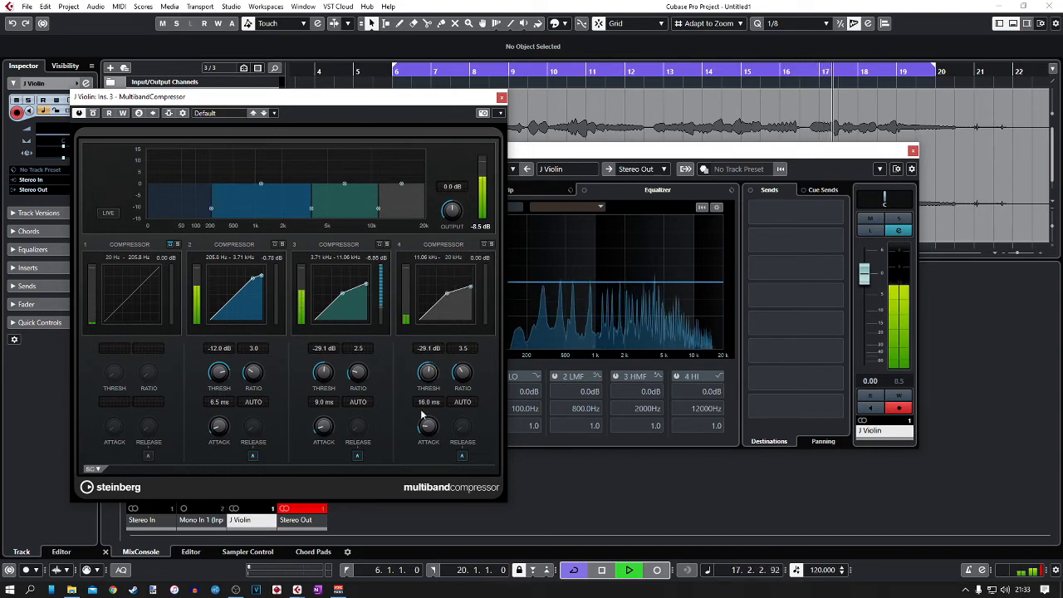
# - Fine-tune the compressor thresholds while listening to about -13.5 dB on band 2, -24.5 dB on band 3 and -29.4 dB on band 4
pyautogui.moveTo(324, 381); pyautogui.dragTo(323, 370)
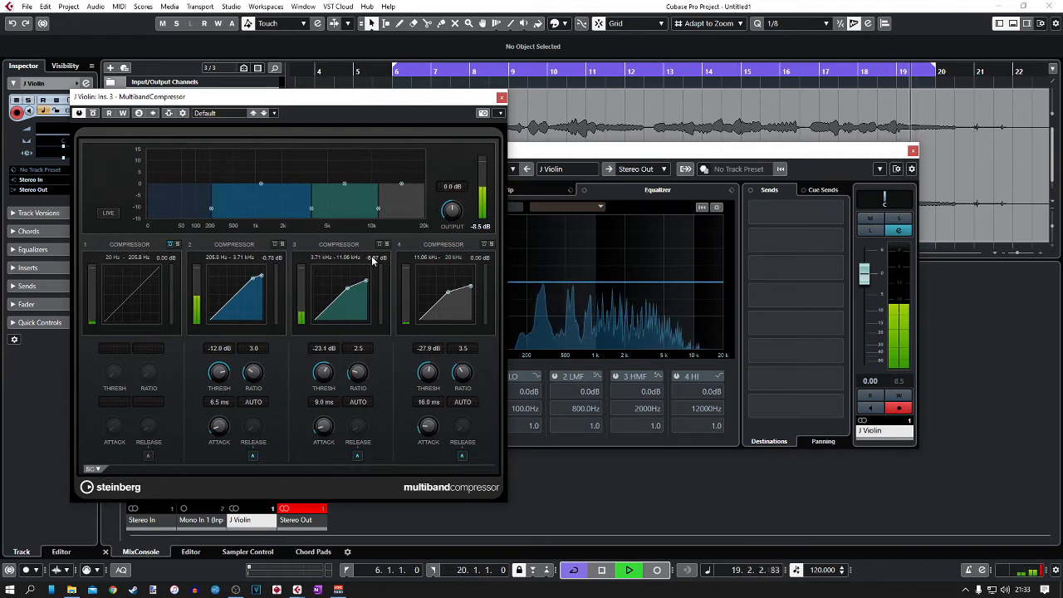
pyautogui.moveTo(219, 371); pyautogui.dragTo(220, 374)
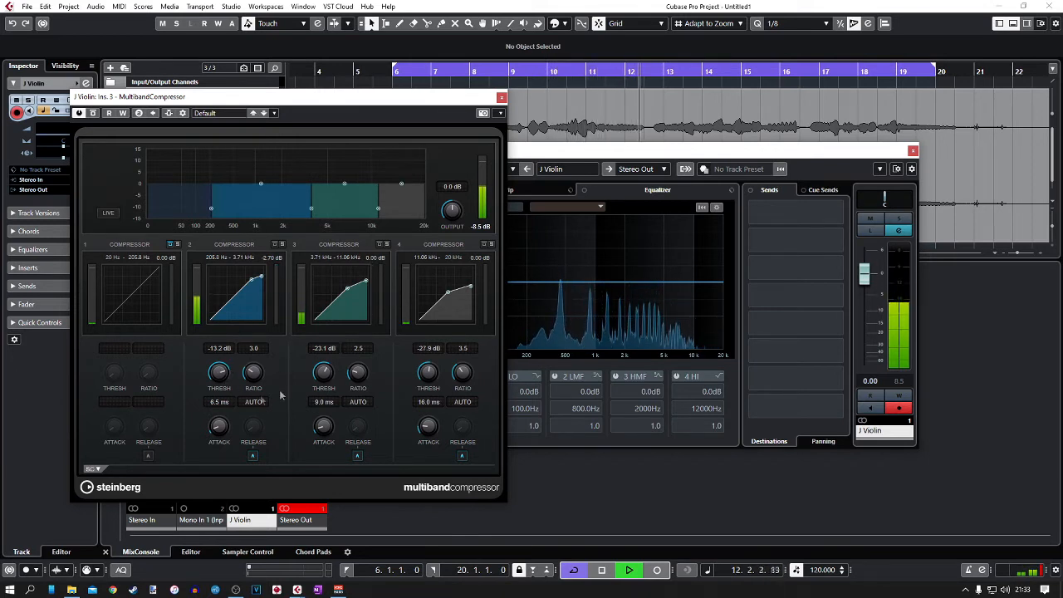
pyautogui.moveTo(325, 372); pyautogui.dragTo(323, 373)
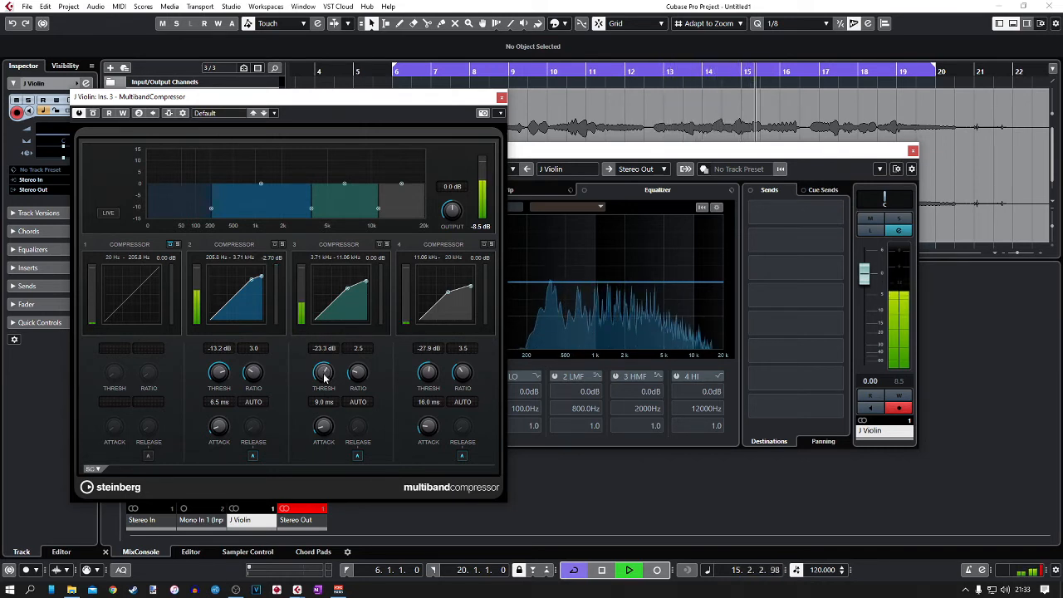
pyautogui.moveTo(323, 377); pyautogui.dragTo(324, 399)
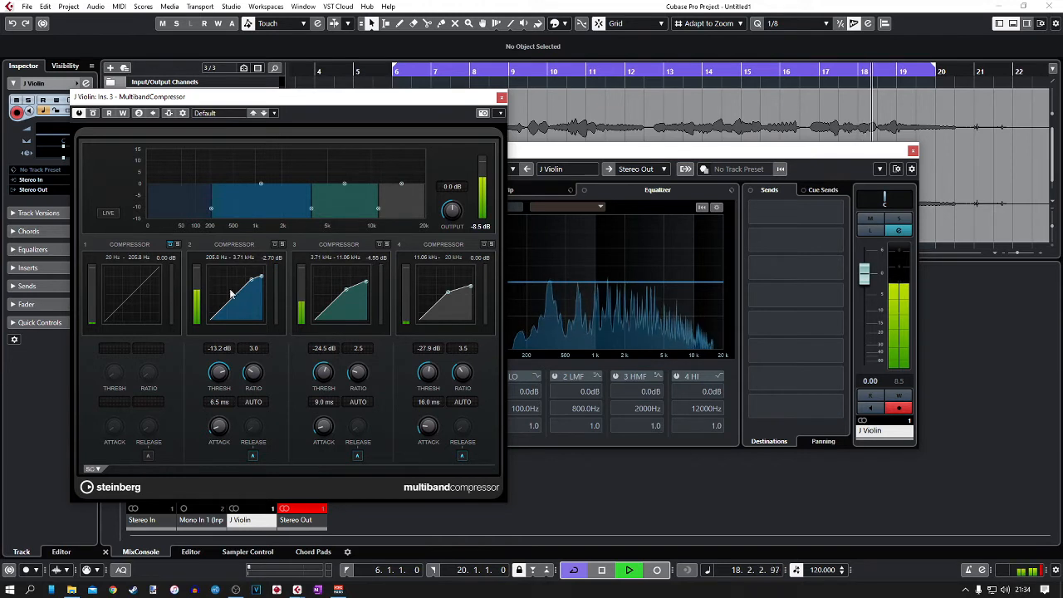
pyautogui.moveTo(220, 378); pyautogui.dragTo(222, 386)
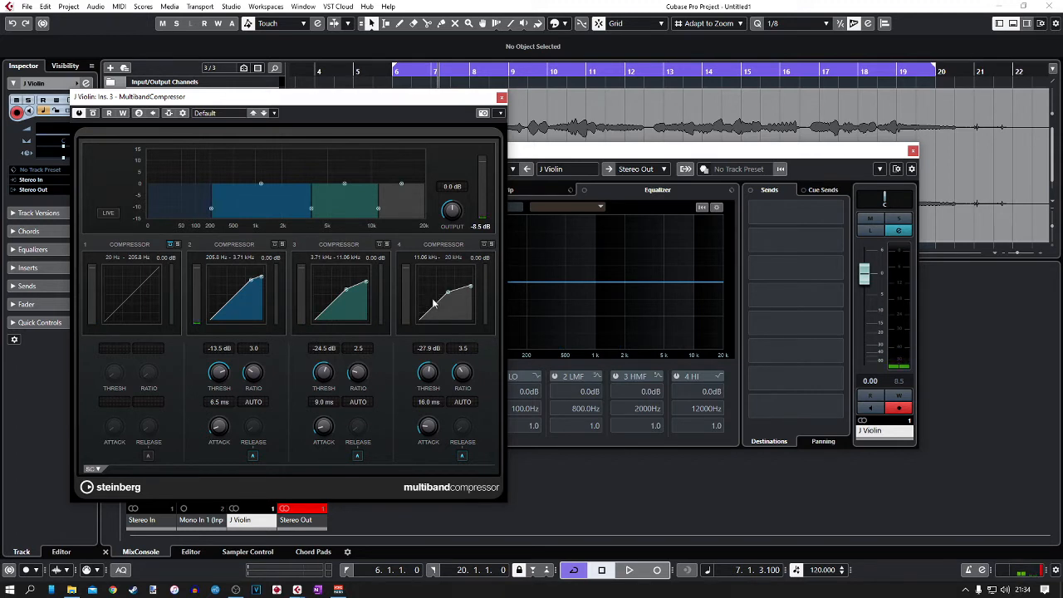
pyautogui.press('space')
pyautogui.moveTo(429, 371); pyautogui.dragTo(430, 376)
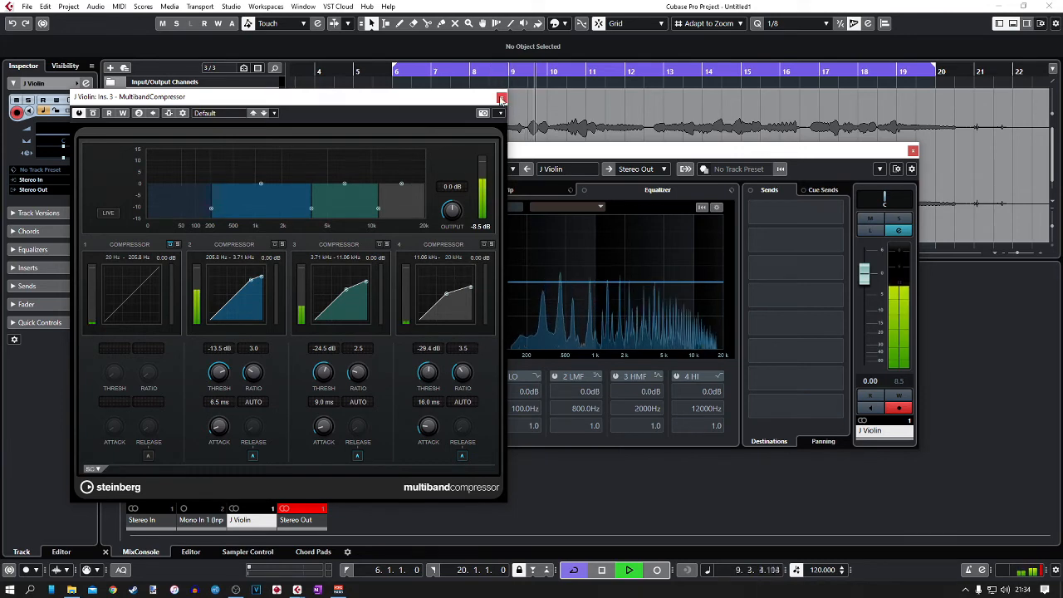
# - Stop playback, close the multiband compressor and insert the Compressor from the Dynamics effects in the violin channel's fourth insert slot
pyautogui.press('space')
pyautogui.click(500, 98)
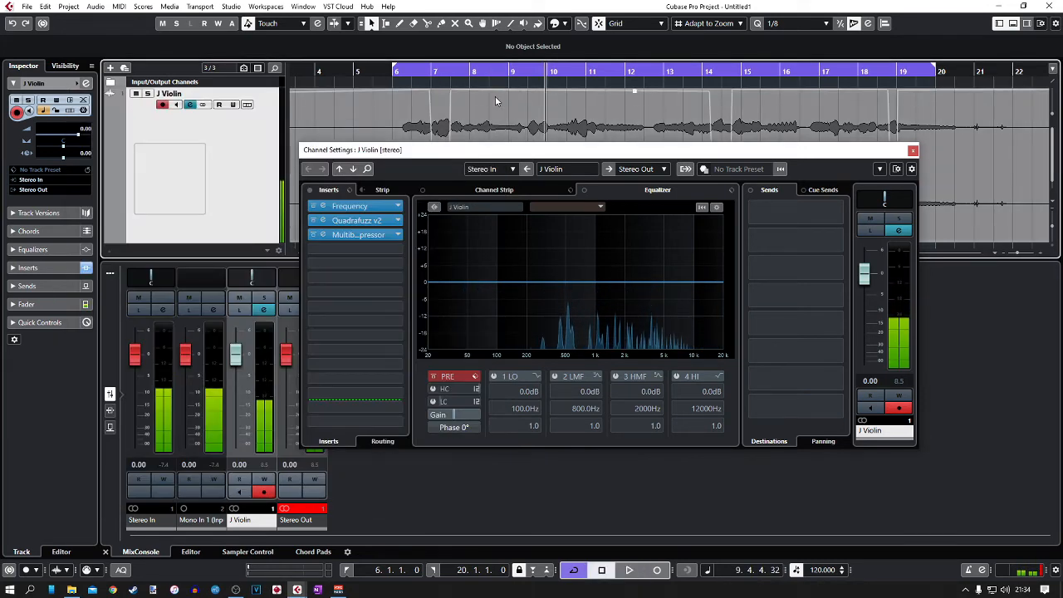
pyautogui.click(344, 250)
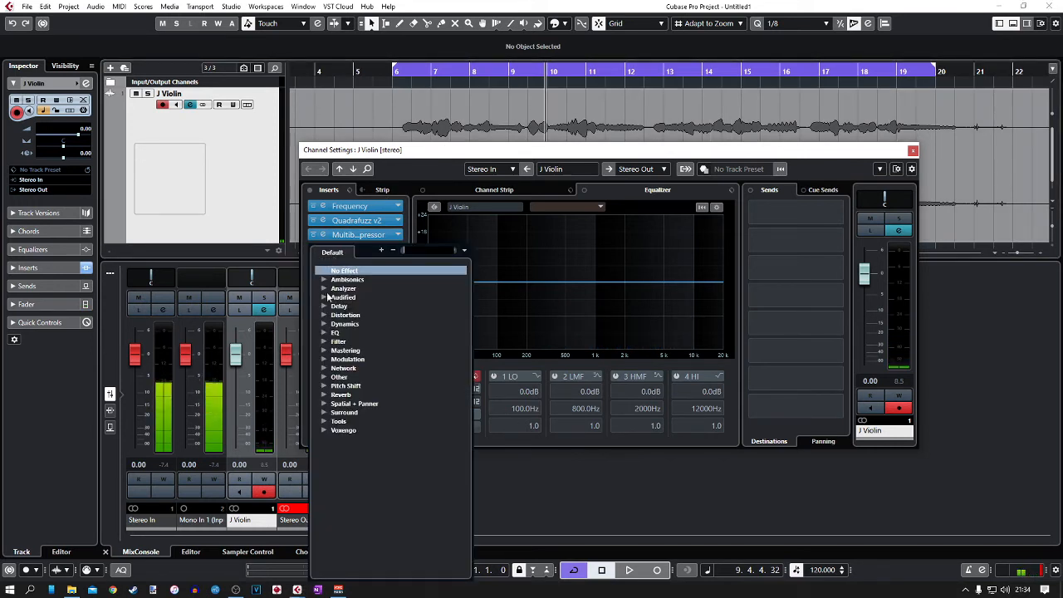
pyautogui.click(325, 324)
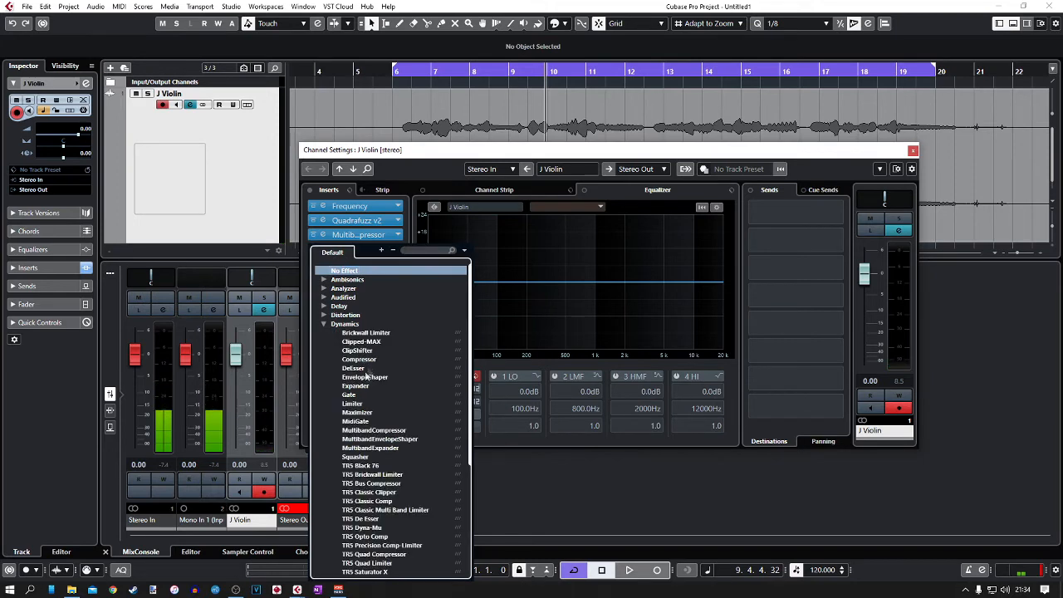
pyautogui.click(355, 362)
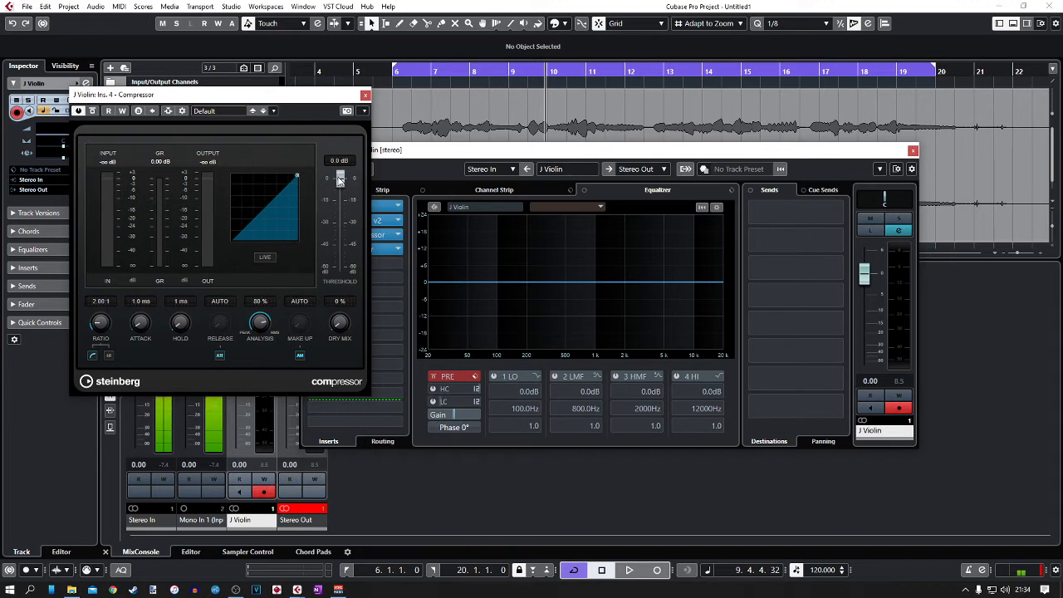
# - Lower the Compressor's threshold to about -22.5 dB during playback, stop the transport and close the plugin
pyautogui.press('space')
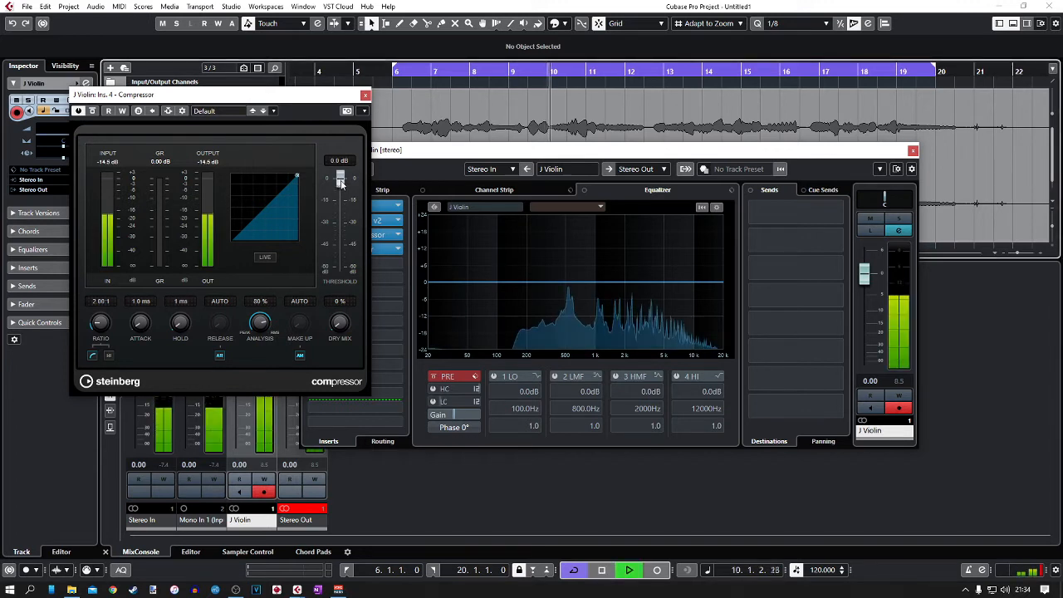
pyautogui.moveTo(339, 180); pyautogui.dragTo(340, 193)
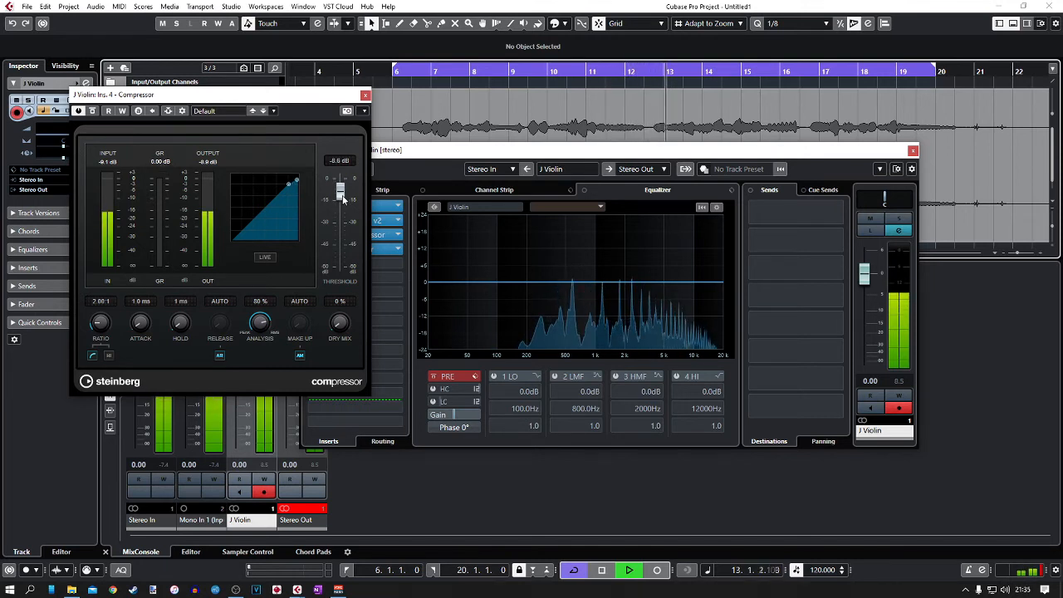
pyautogui.moveTo(343, 193); pyautogui.dragTo(341, 220)
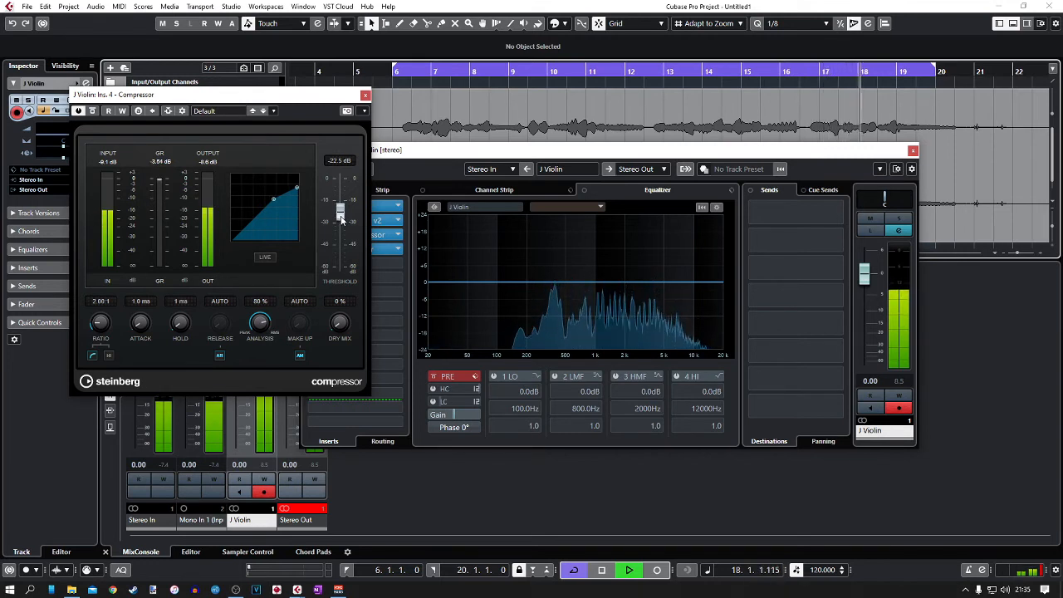
pyautogui.click(162, 162)
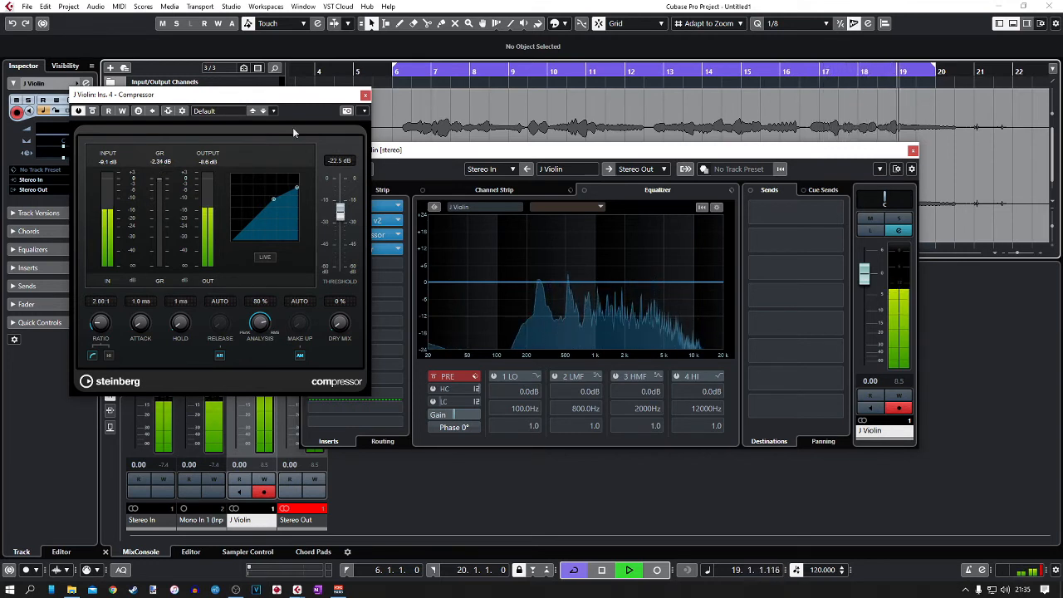
pyautogui.press('space')
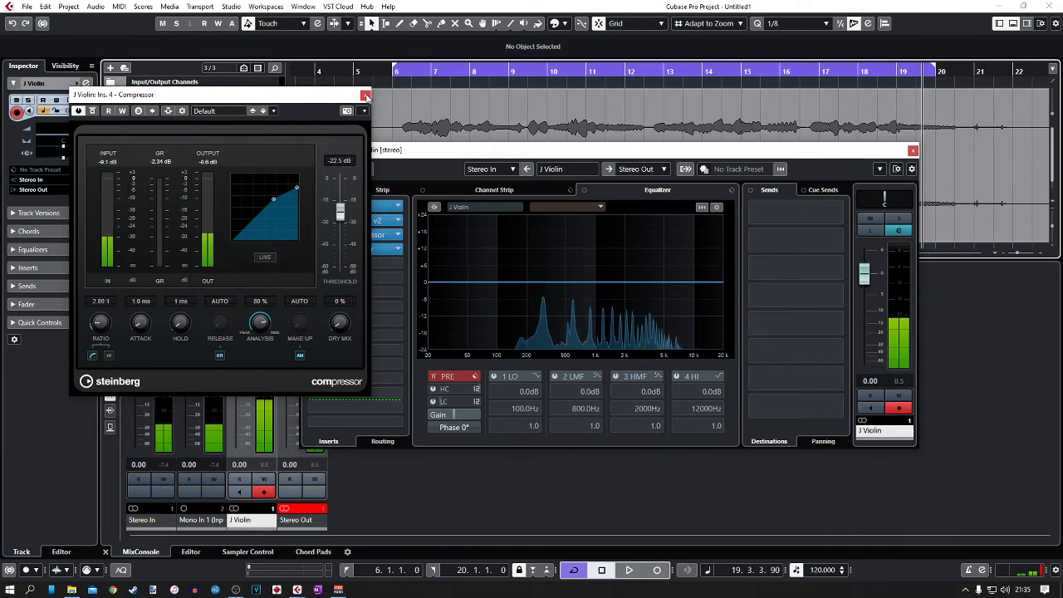
pyautogui.click(366, 96)
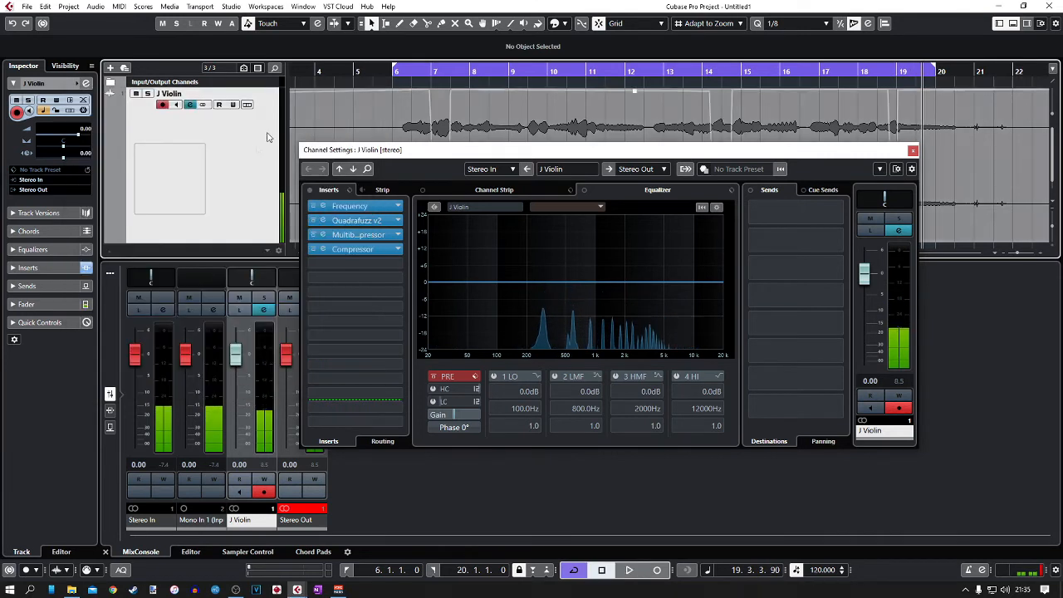
# - Insert StereoDelay from the Delay effects in the violin channel's fifth insert slot and move its window clear of the insert list
pyautogui.click(354, 262)
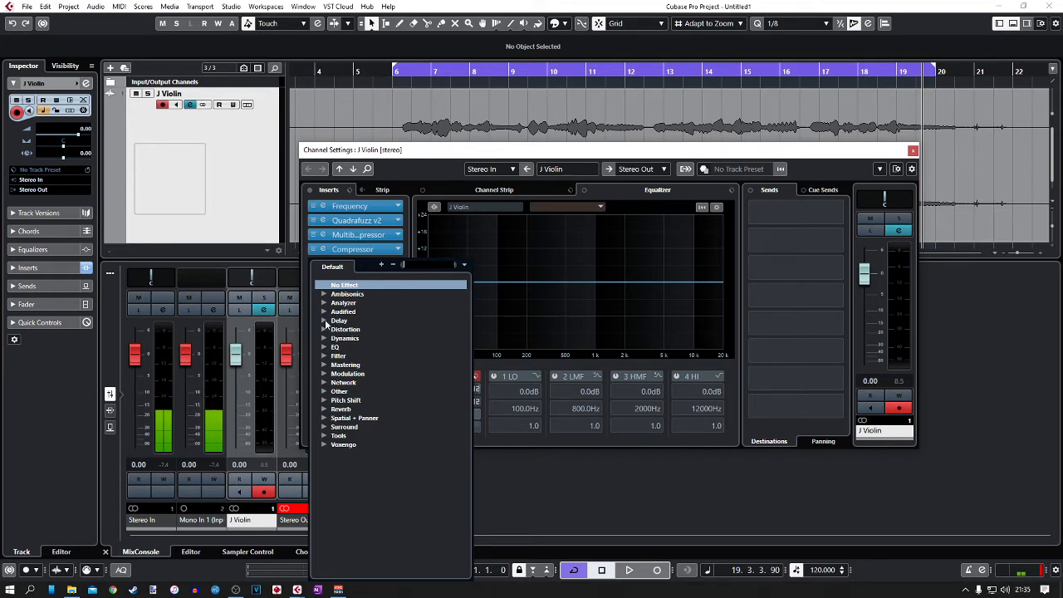
pyautogui.click(325, 320)
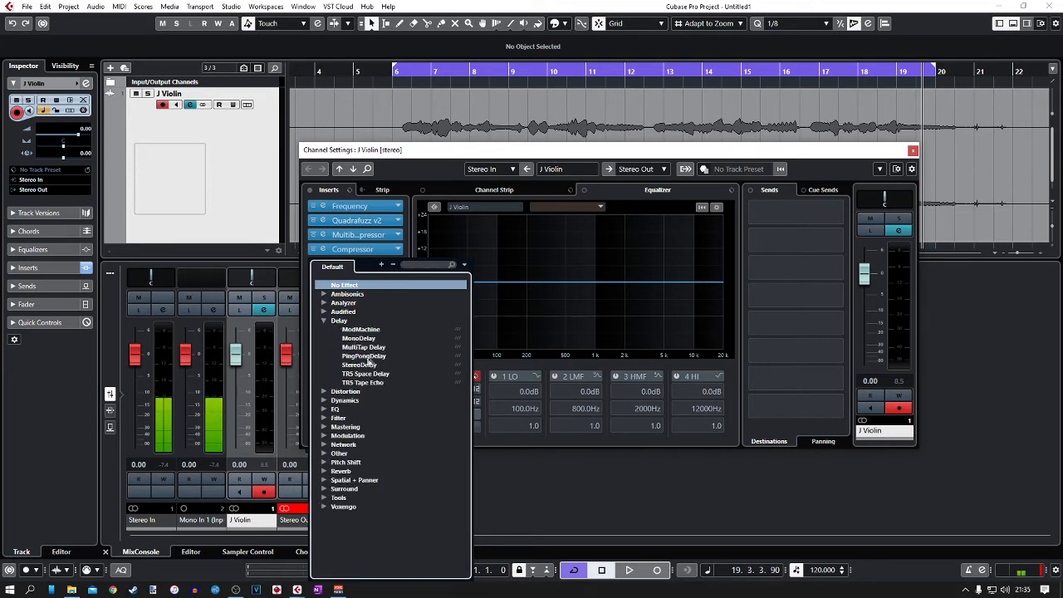
pyautogui.click(358, 365)
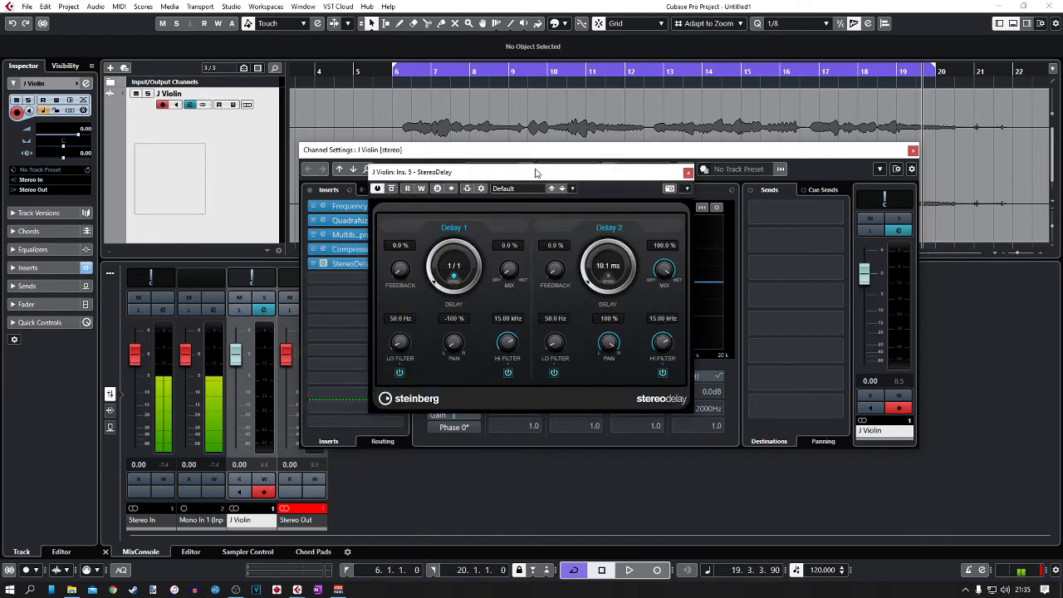
pyautogui.moveTo(525, 174); pyautogui.dragTo(568, 205)
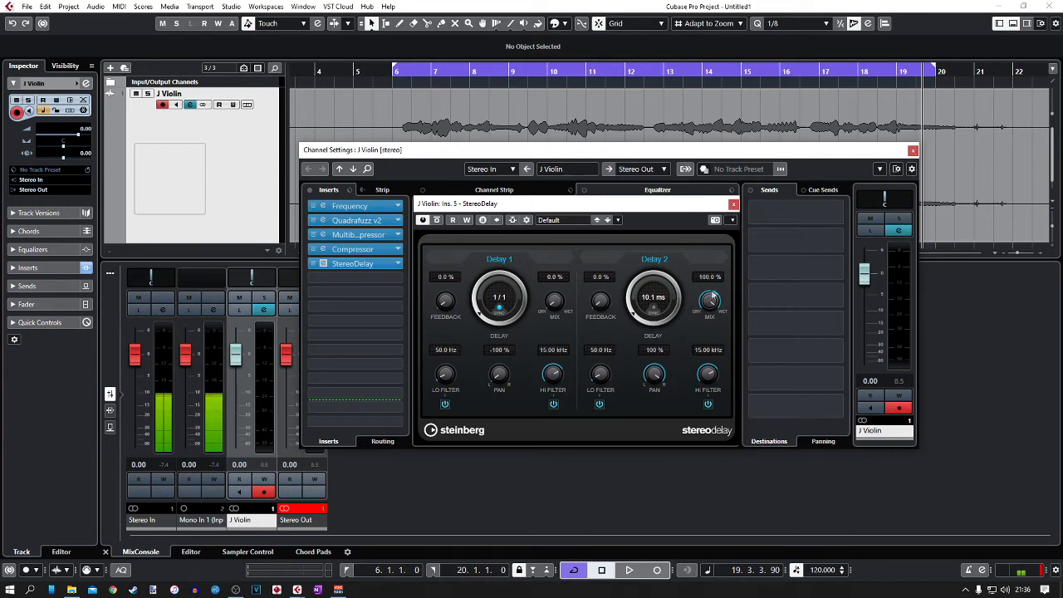
pyautogui.click(654, 312)
pyautogui.scroll(10, 638, 311)
pyautogui.scroll(-5, 638, 311)
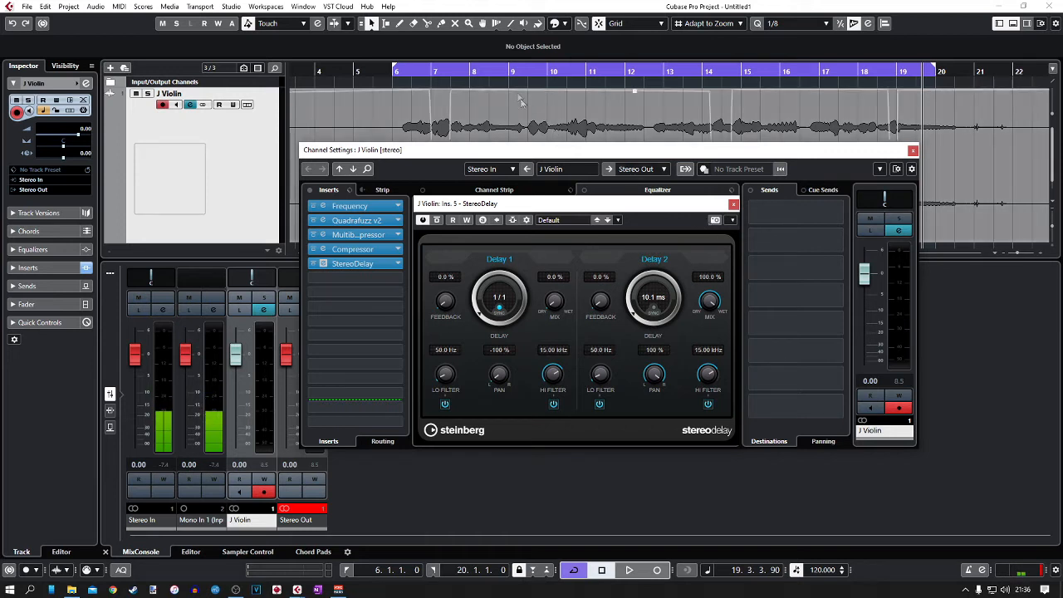
# - Play the violin from bar 6 and compare the sound with StereoDelay bypassed and active, stopping and closing the channel settings to finish
pyautogui.doubleClick(496, 72)
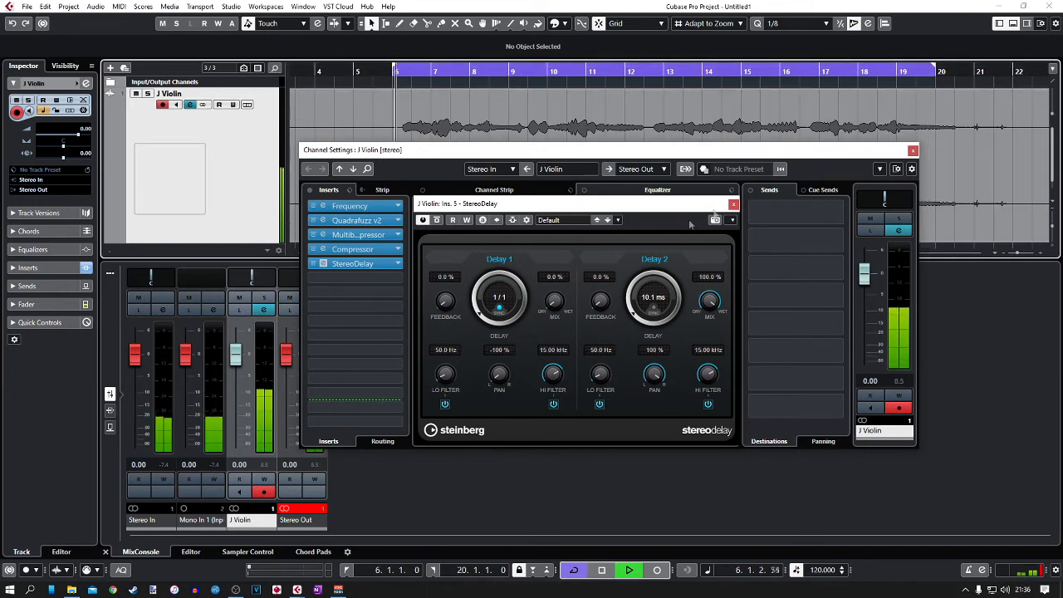
pyautogui.click(733, 205)
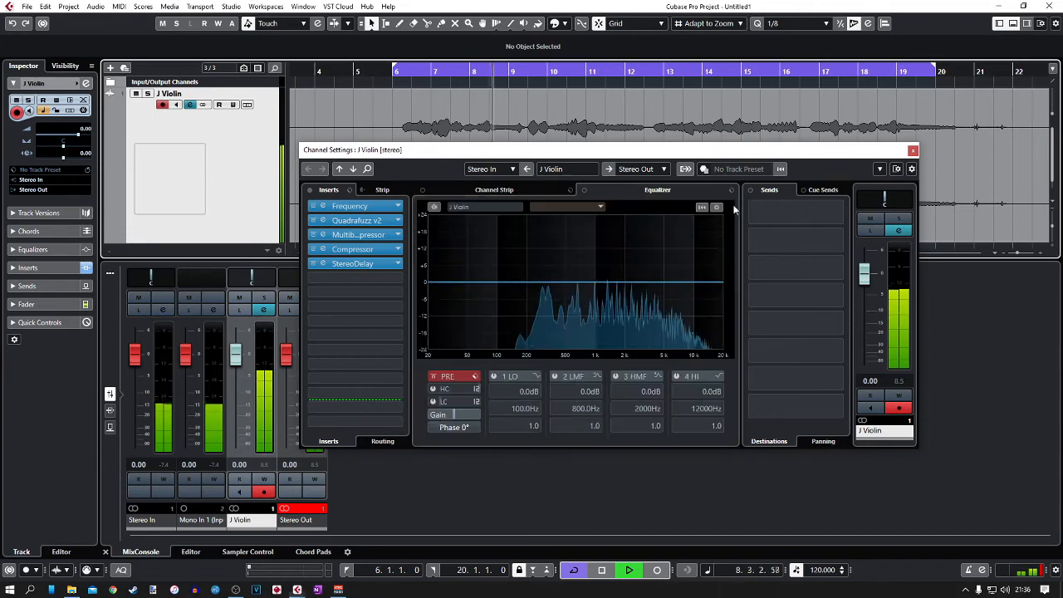
pyautogui.click(310, 264)
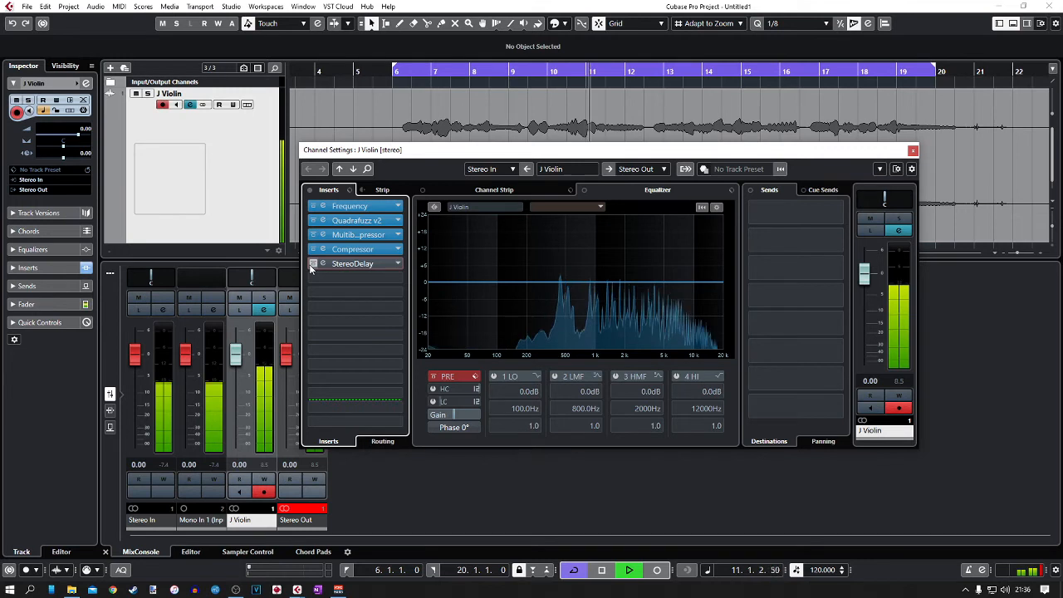
pyautogui.click(309, 264)
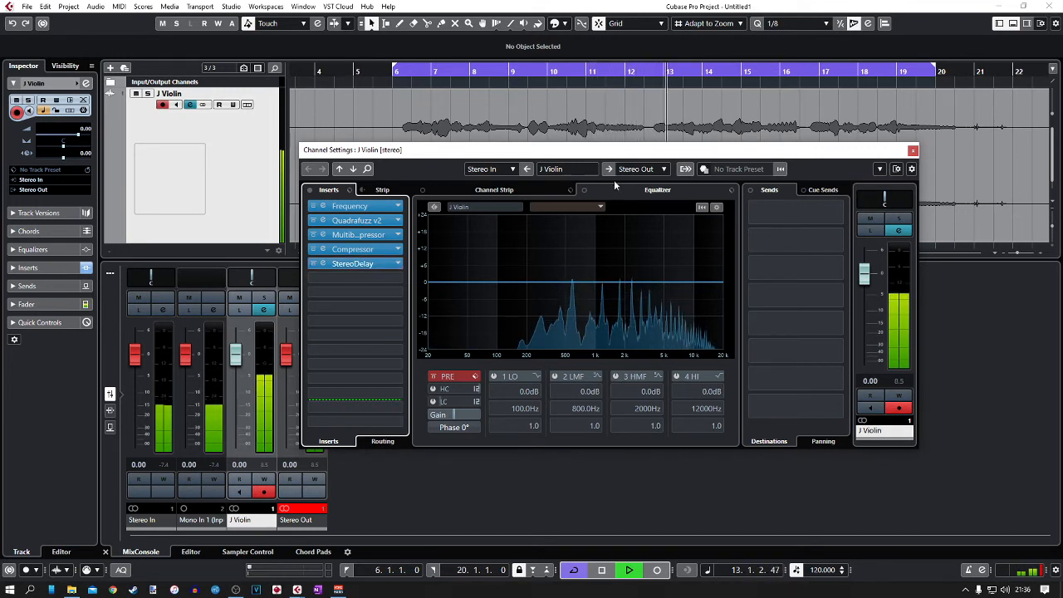
pyautogui.press('space')
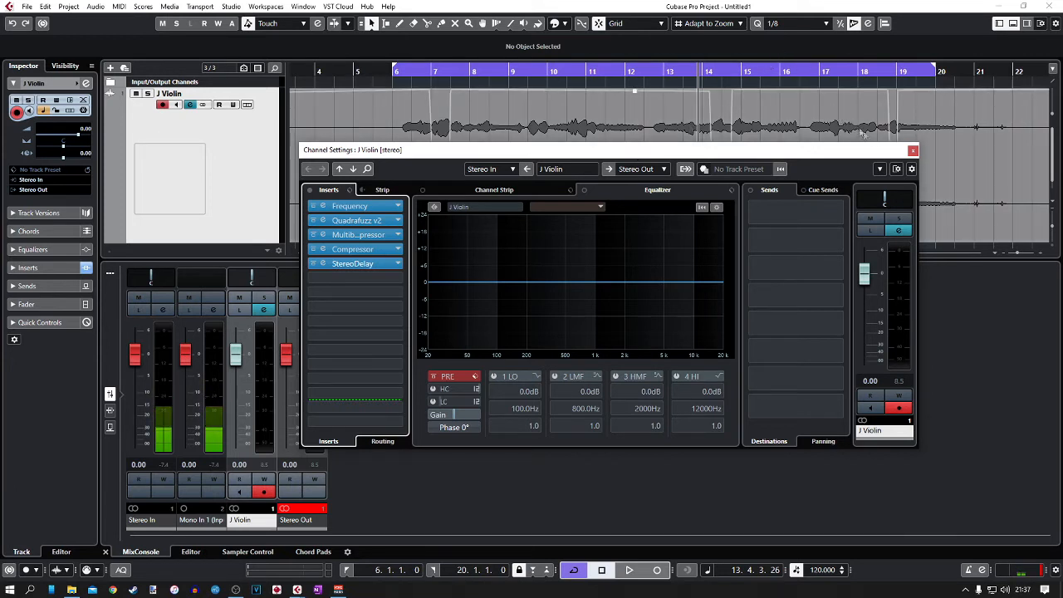
pyautogui.click(912, 151)
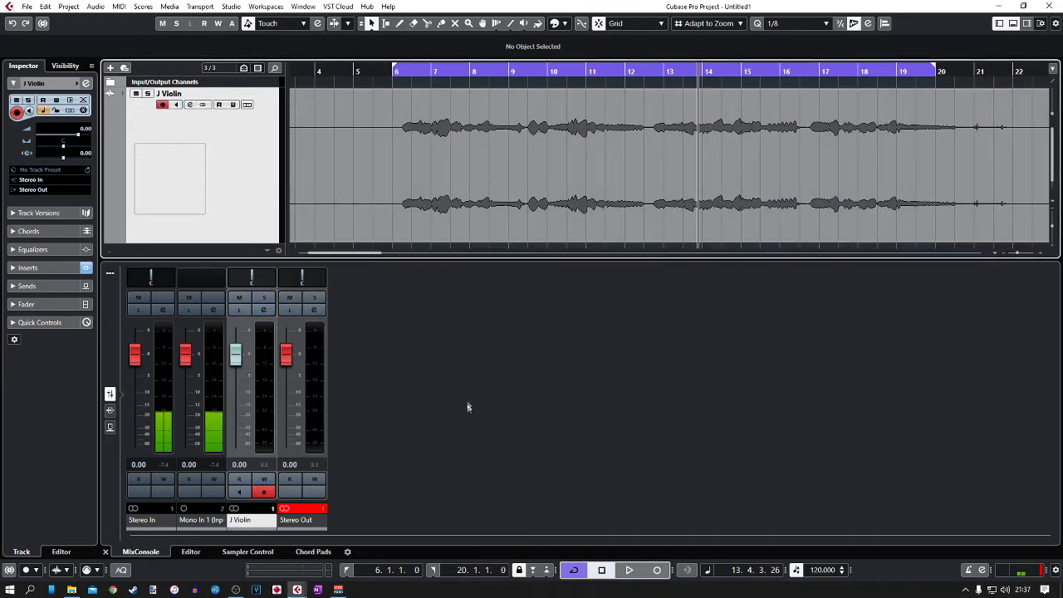
# - Add a stereo RoomWorks FX channel named "Violin FX" to the selected J Violin channel, routed to Stereo Out
pyautogui.click(261, 373)
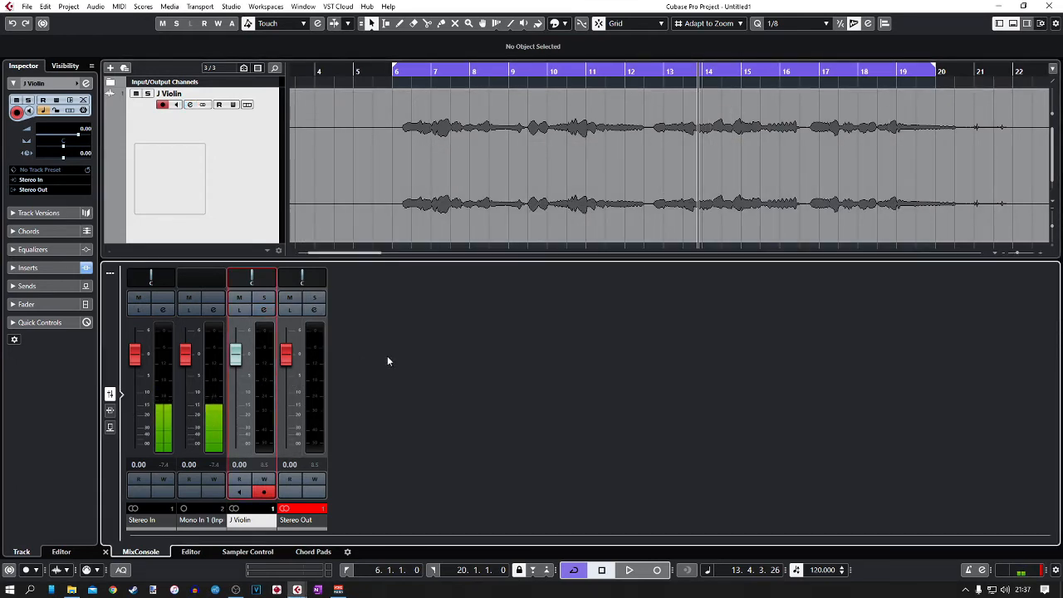
pyautogui.rightClick(265, 363)
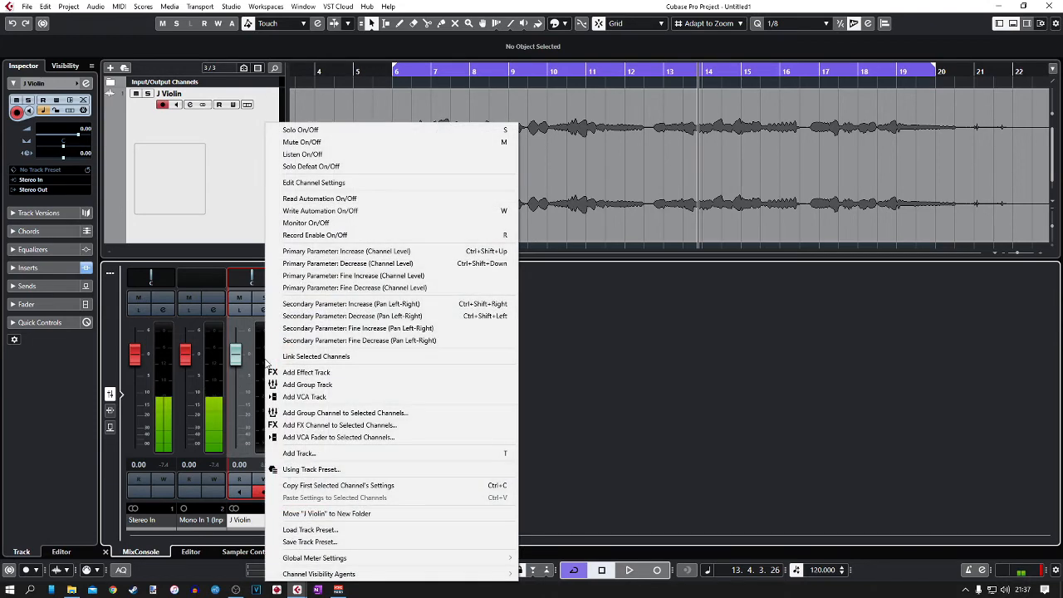
pyautogui.click(328, 425)
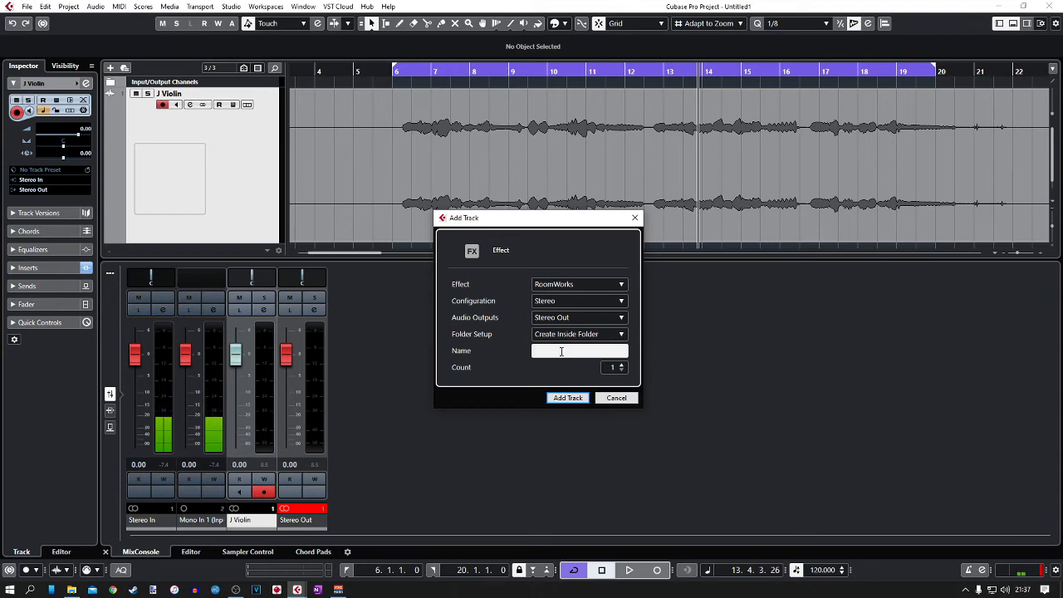
pyautogui.write('ic')
pyautogui.write('lin FX')
pyautogui.click(570, 398)
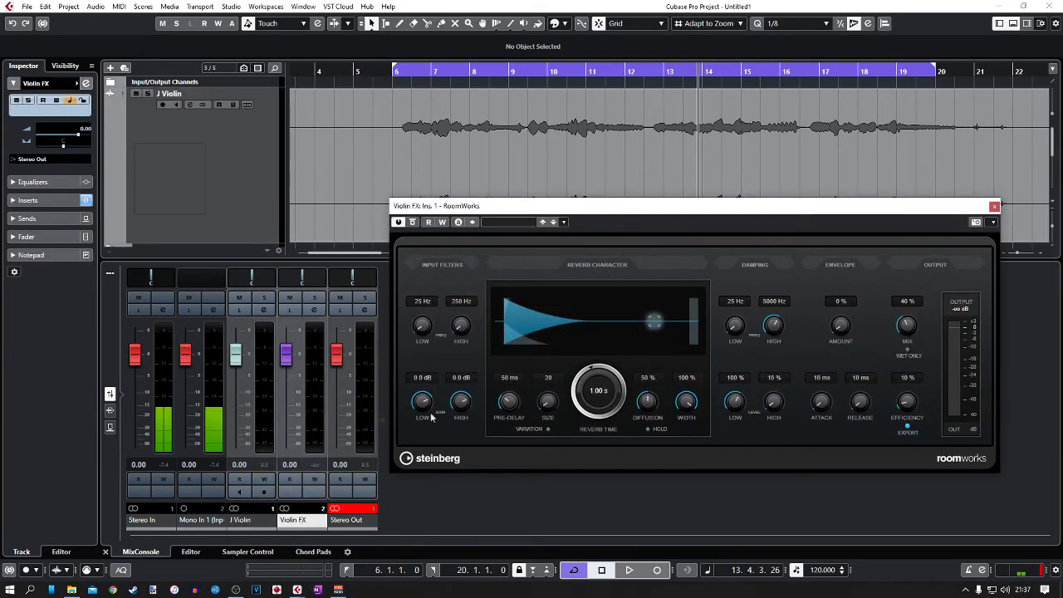
pyautogui.rightClick(259, 427)
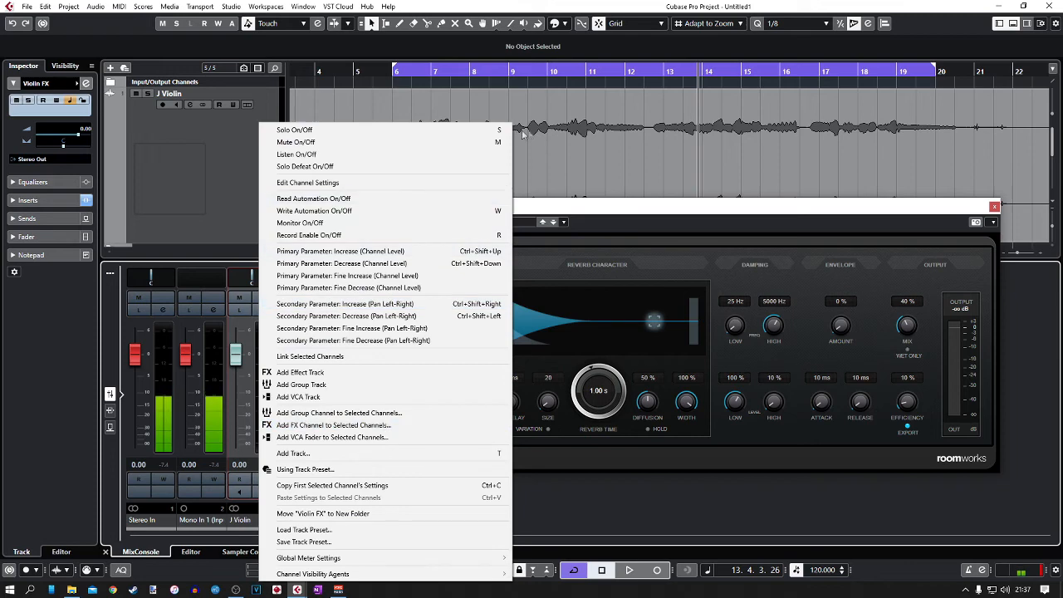
pyautogui.click(575, 190)
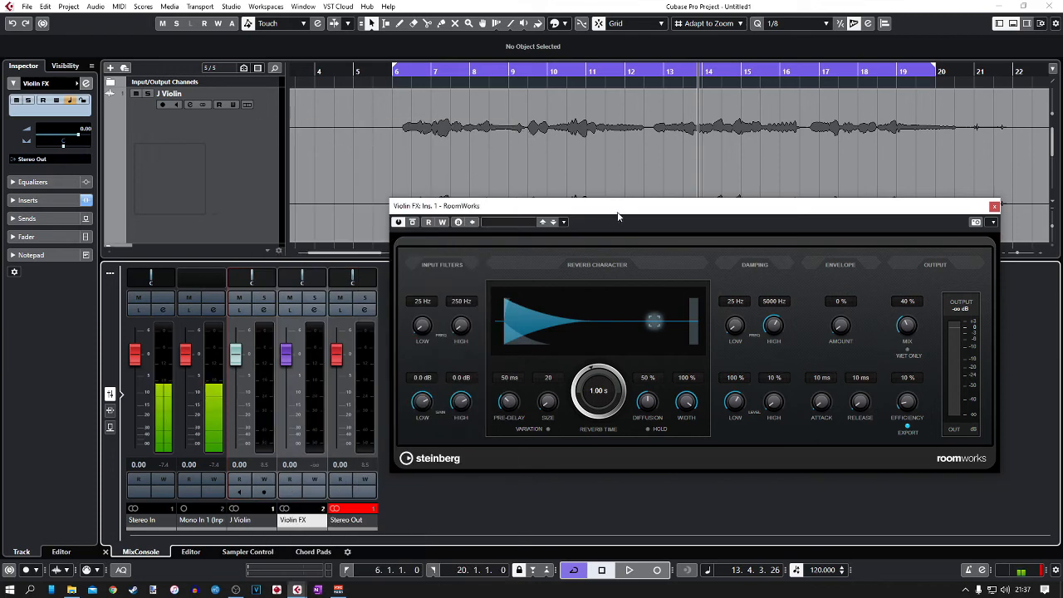
# - Try lowering the Violin FX send level and toggling its pre/post-fader mode in the J Violin channel settings, restoring both
pyautogui.click(264, 310)
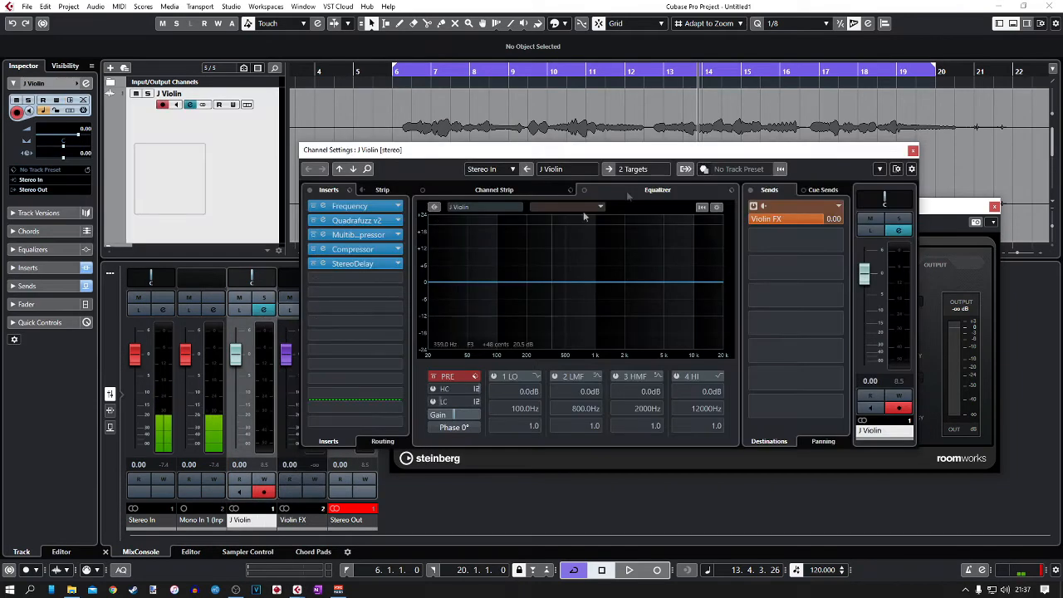
pyautogui.moveTo(830, 221); pyautogui.dragTo(786, 224)
pyautogui.keyDown('ctrl'); pyautogui.click(806, 223); pyautogui.keyUp('ctrl')
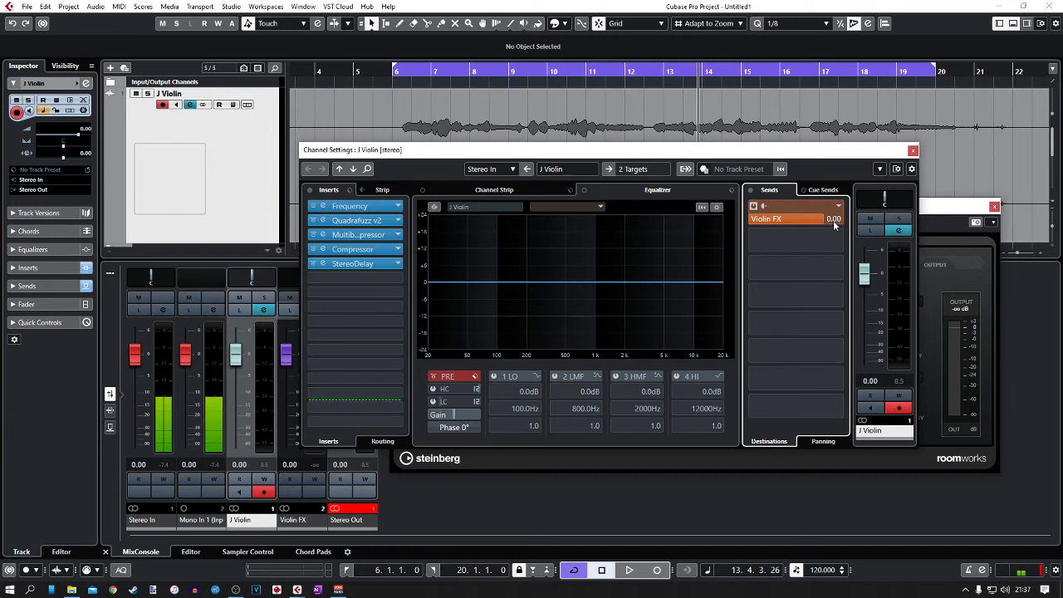
pyautogui.click(765, 206)
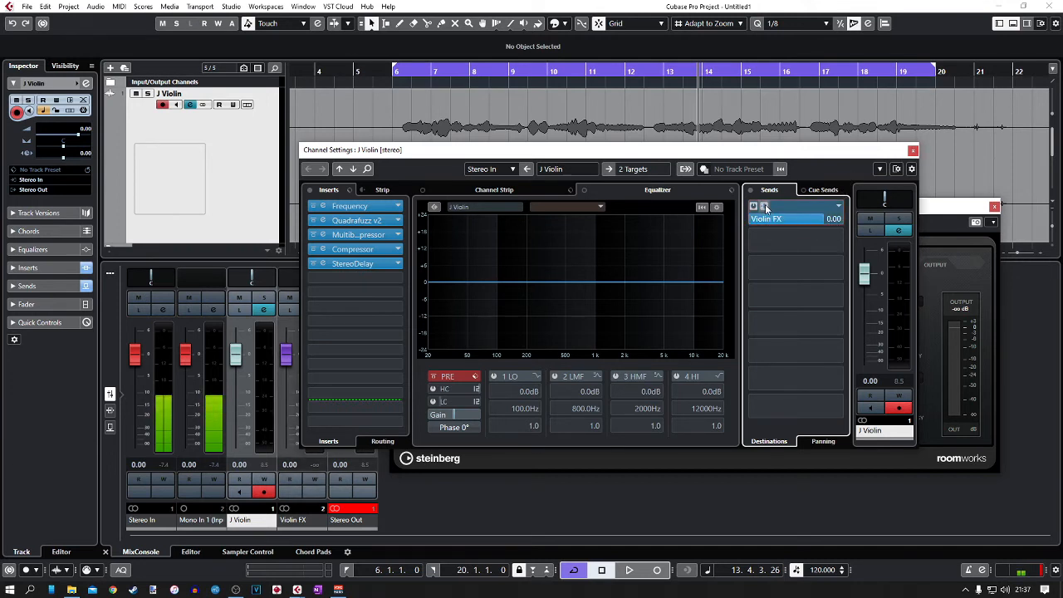
pyautogui.click(765, 206)
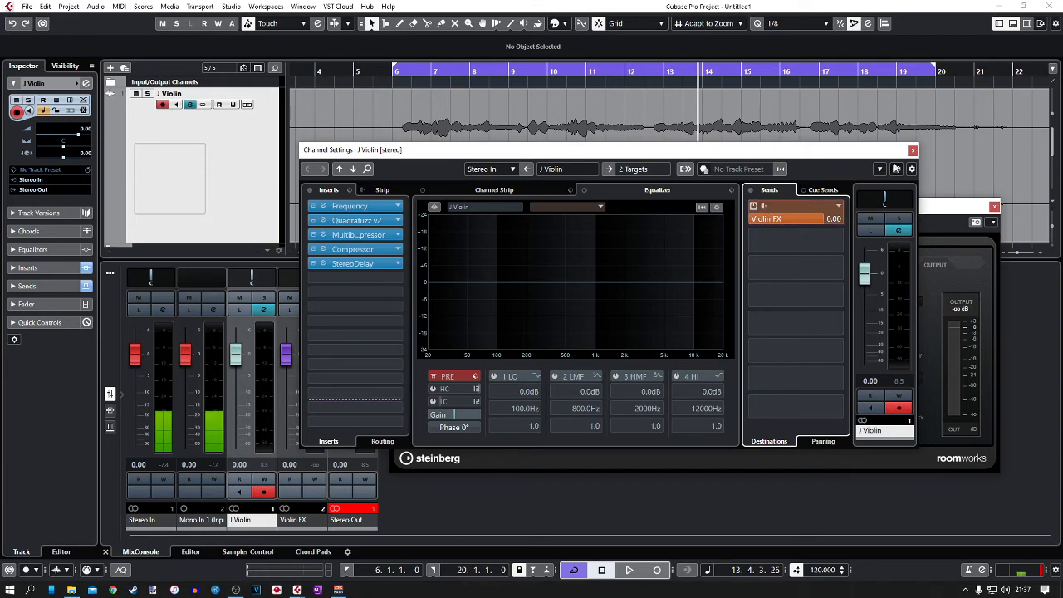
pyautogui.click(913, 151)
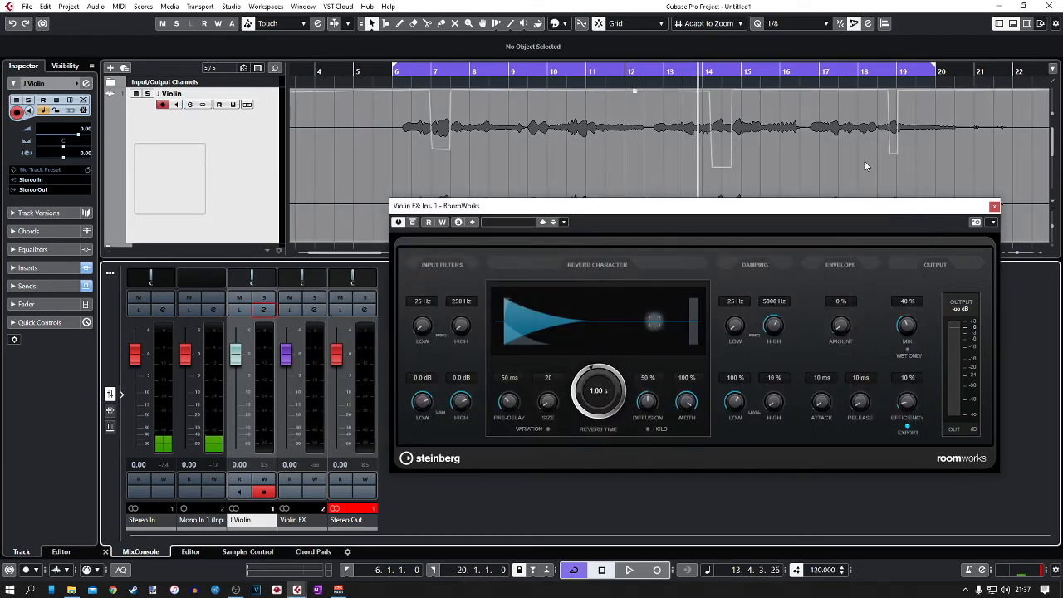
# - Close the RoomWorks plugin window and open the channel settings of the Violin FX channel
pyautogui.moveTo(640, 208); pyautogui.dragTo(595, 229)
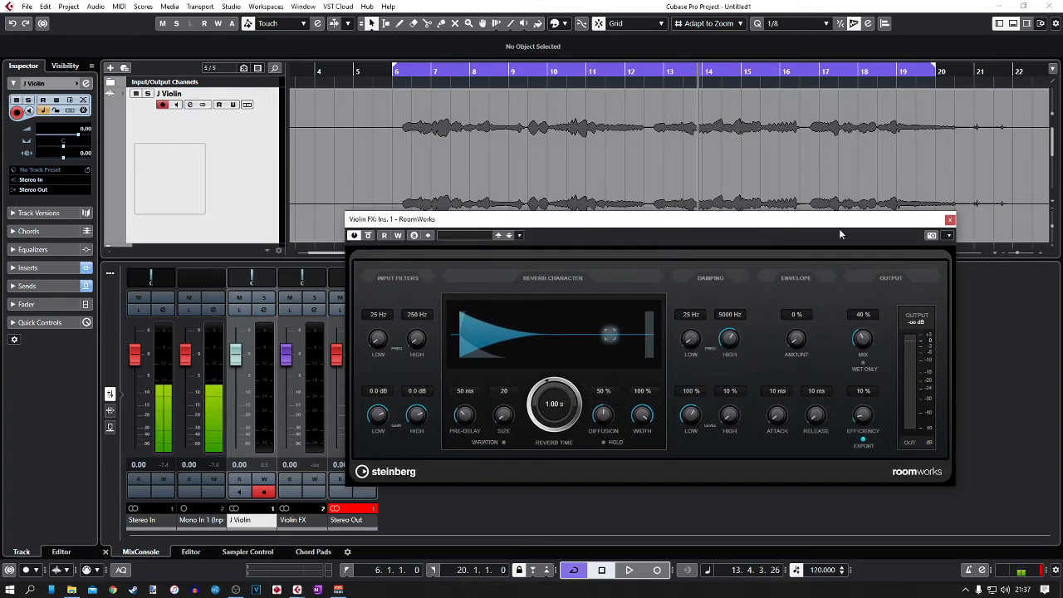
pyautogui.click(950, 222)
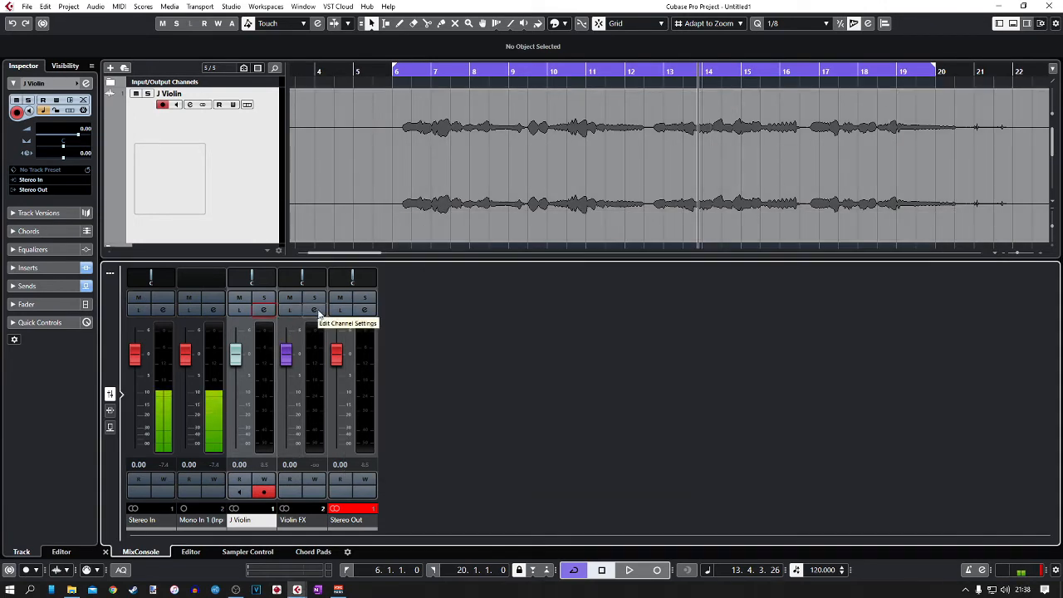
pyautogui.click(315, 309)
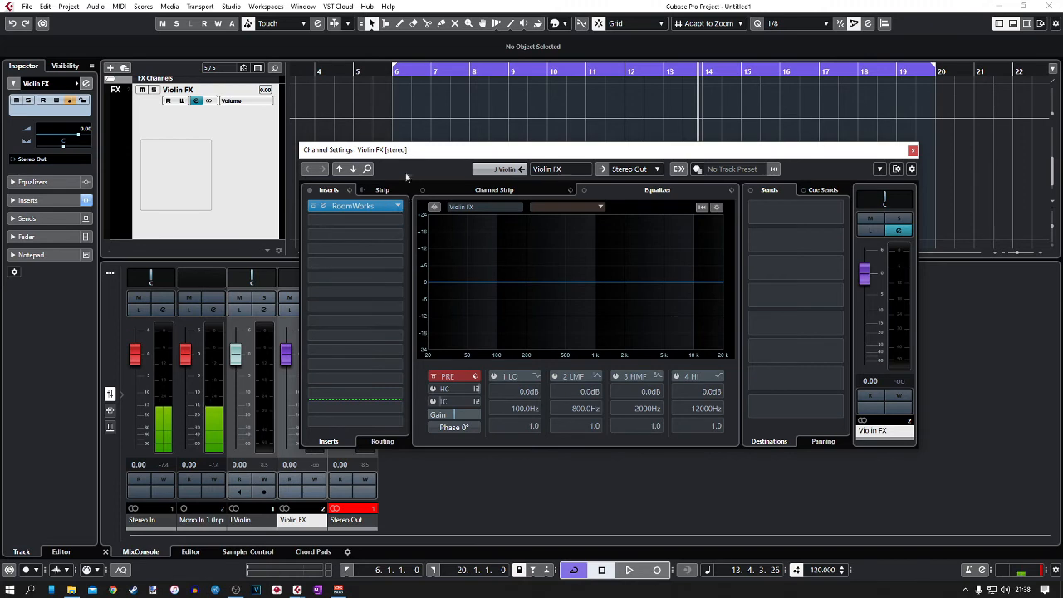
# - Open RoomWorks on the Violin FX channel and load the Room Background Vox preset
pyautogui.click(328, 207)
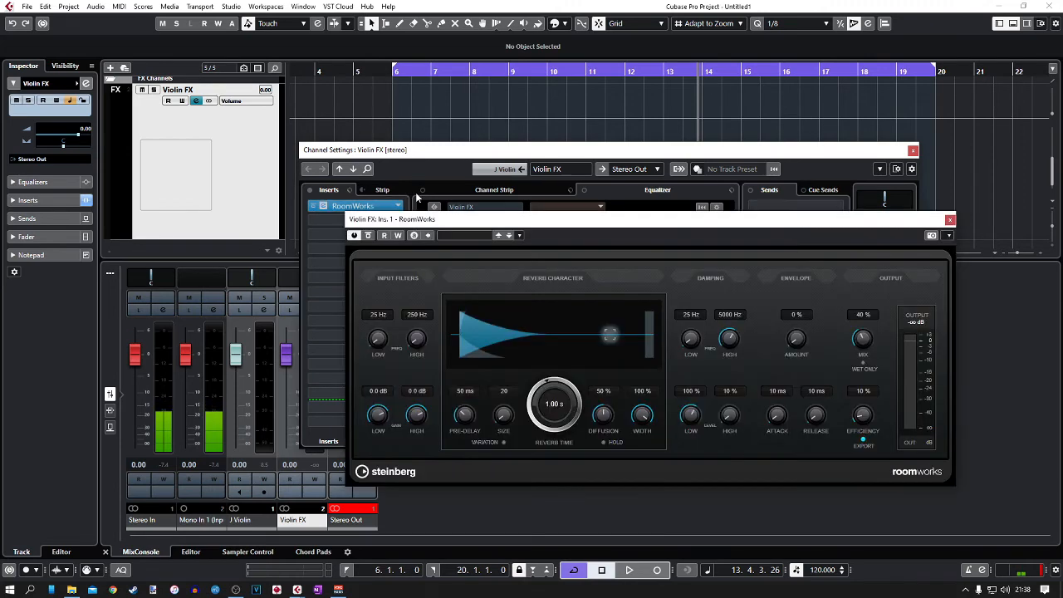
pyautogui.click(464, 235)
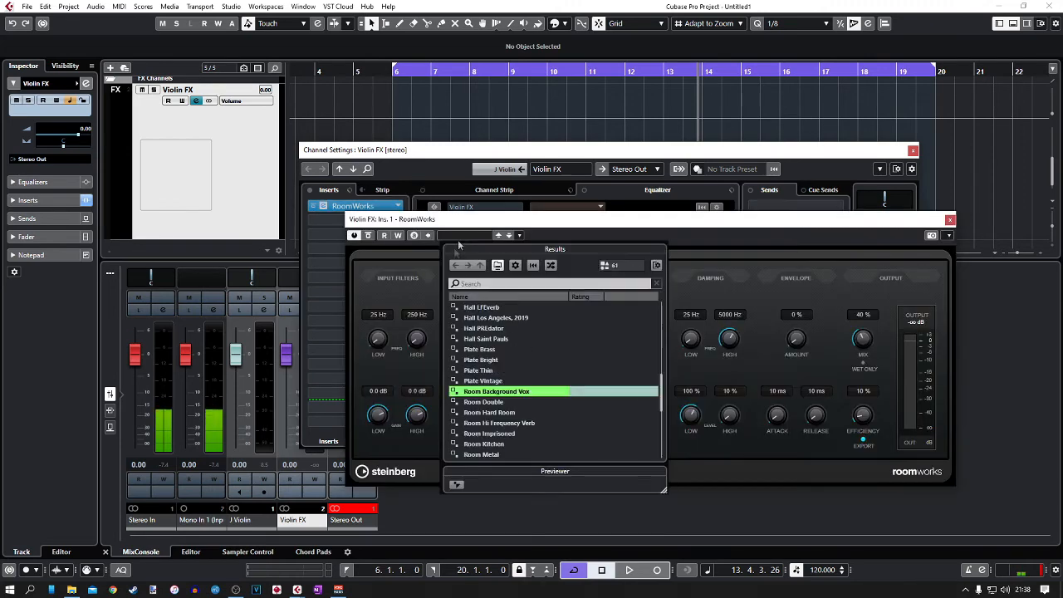
pyautogui.doubleClick(485, 391)
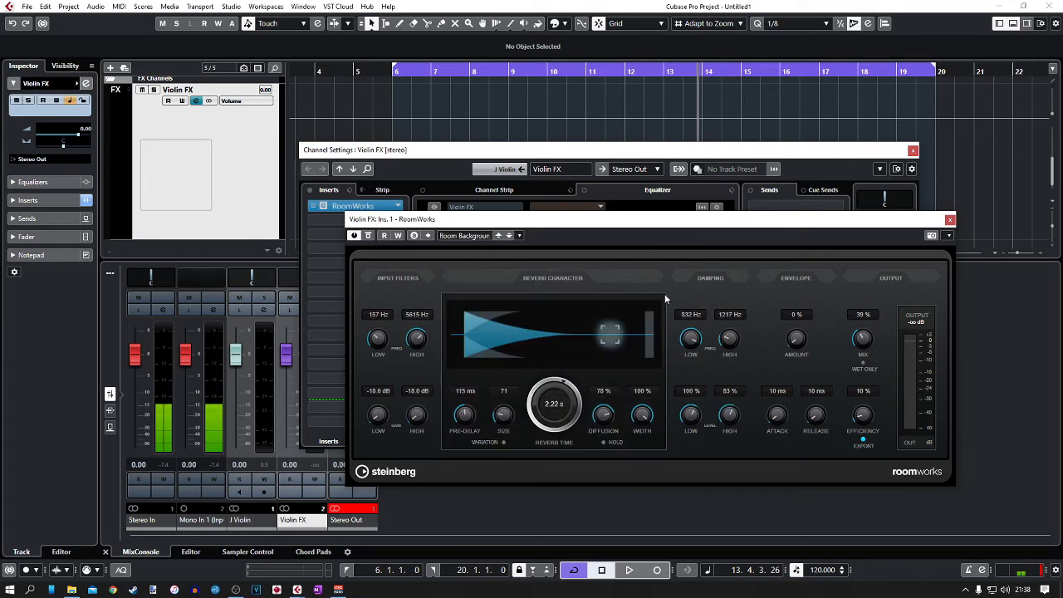
# - Set the RoomWorks mix to 100%, pre-delay to 94 ms and high damping level to 81%, audition the reverb and close the plugin
pyautogui.moveTo(865, 342); pyautogui.dragTo(843, 206)
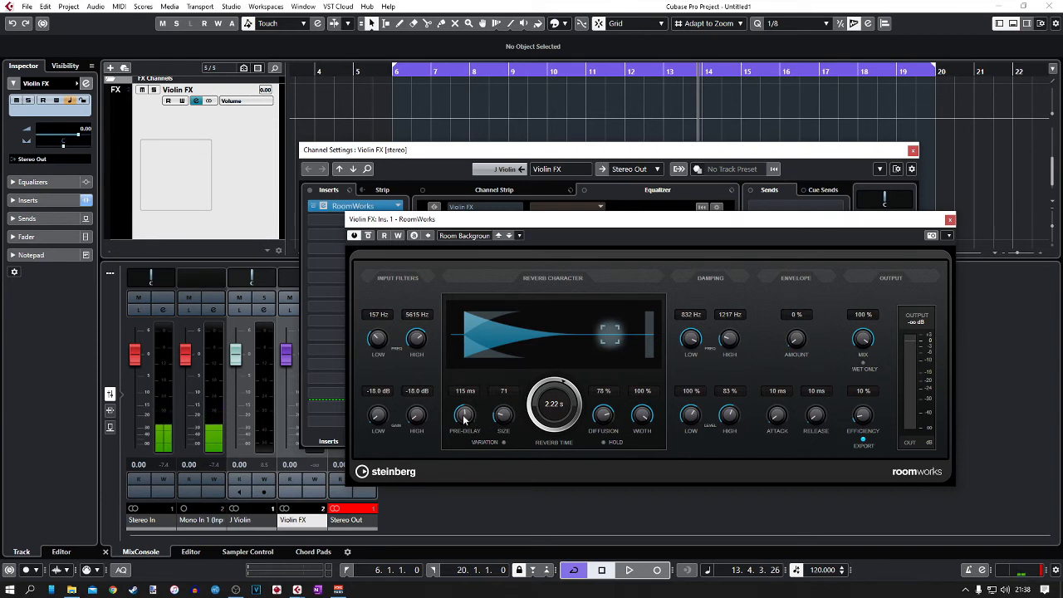
pyautogui.moveTo(468, 457); pyautogui.dragTo(467, 472)
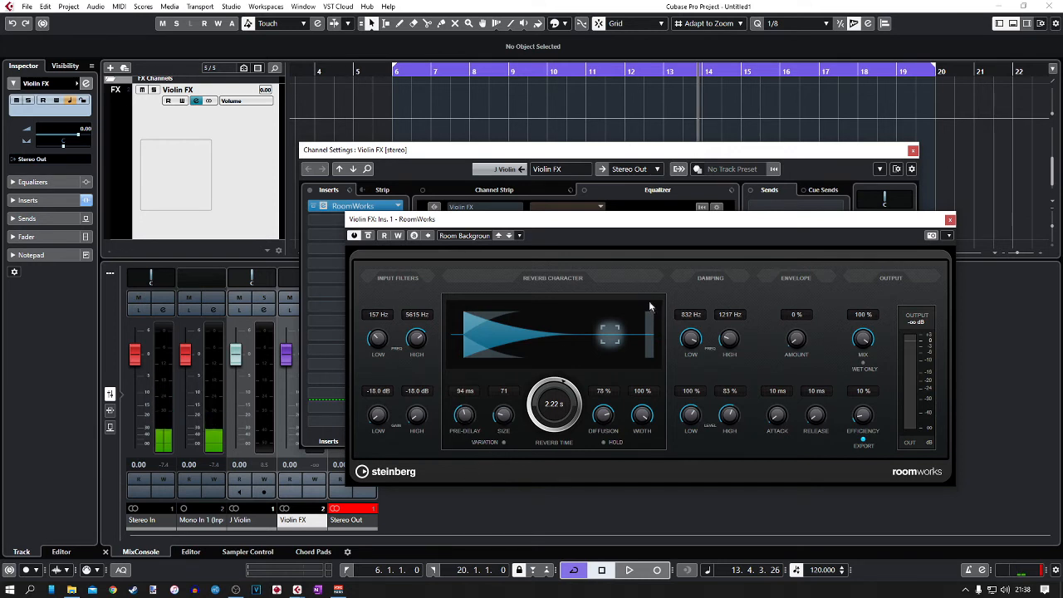
pyautogui.scroll(-1, 729, 415)
pyautogui.press('space')
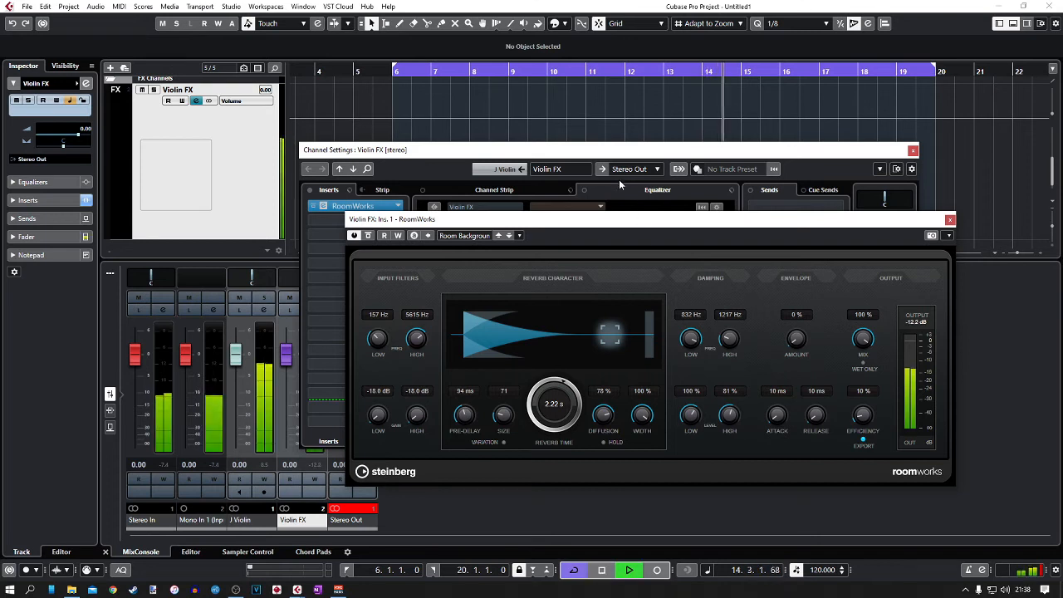
pyautogui.click(950, 219)
pyautogui.press('space')
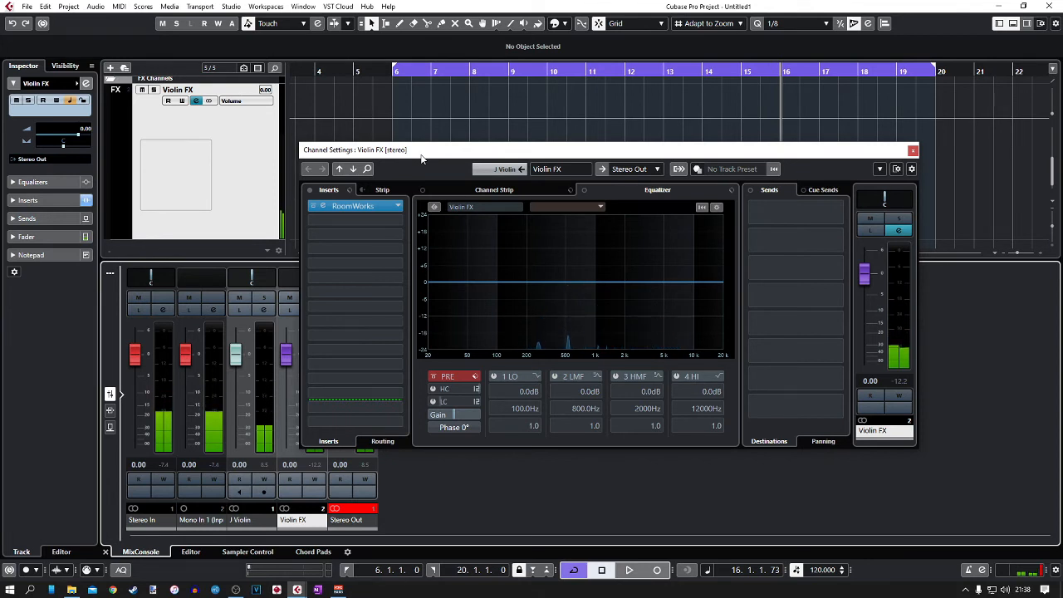
# - Insert Quadrafuzz v2 after RoomWorks on the Violin FX channel and bypass its lowest frequency band
pyautogui.click(354, 217)
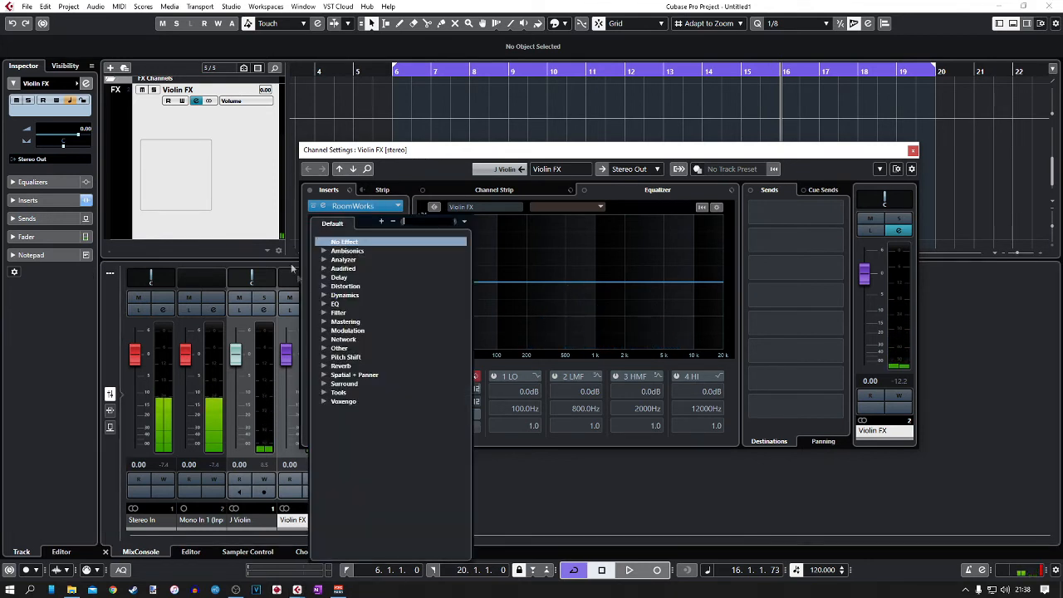
pyautogui.click(324, 287)
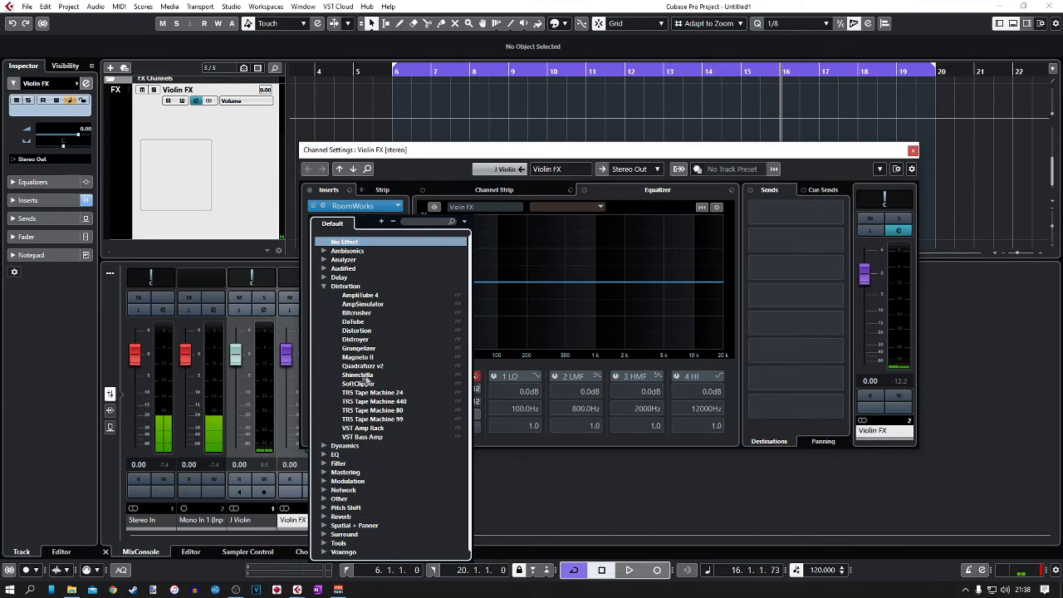
pyautogui.click(362, 366)
pyautogui.click(407, 225)
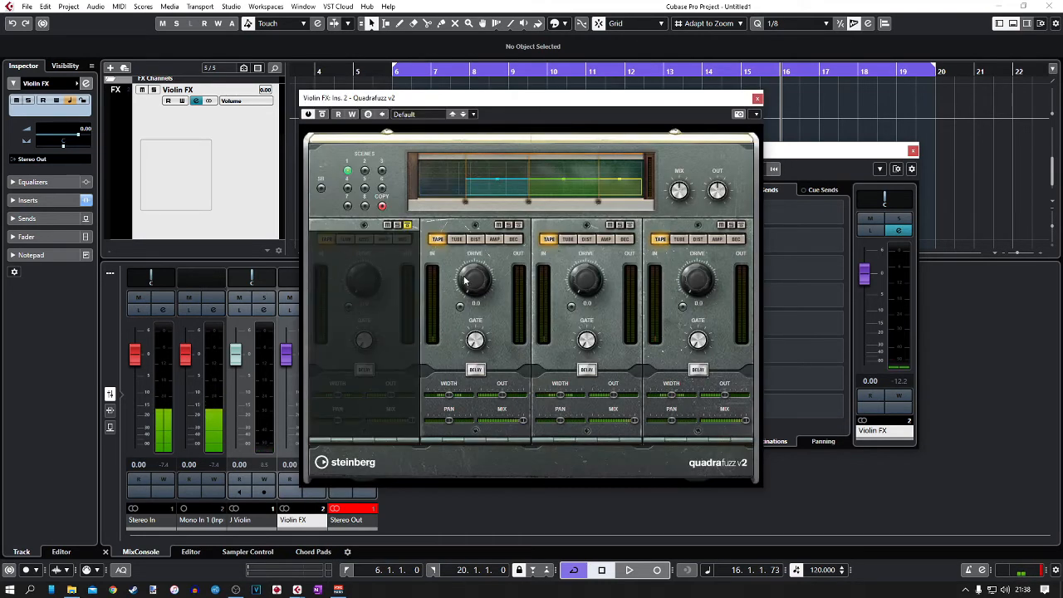
# - Raise the tape drive of Quadrafuzz v2's three active bands to 5.0, 5.2 and 5.1
pyautogui.moveTo(470, 286); pyautogui.dragTo(472, 251)
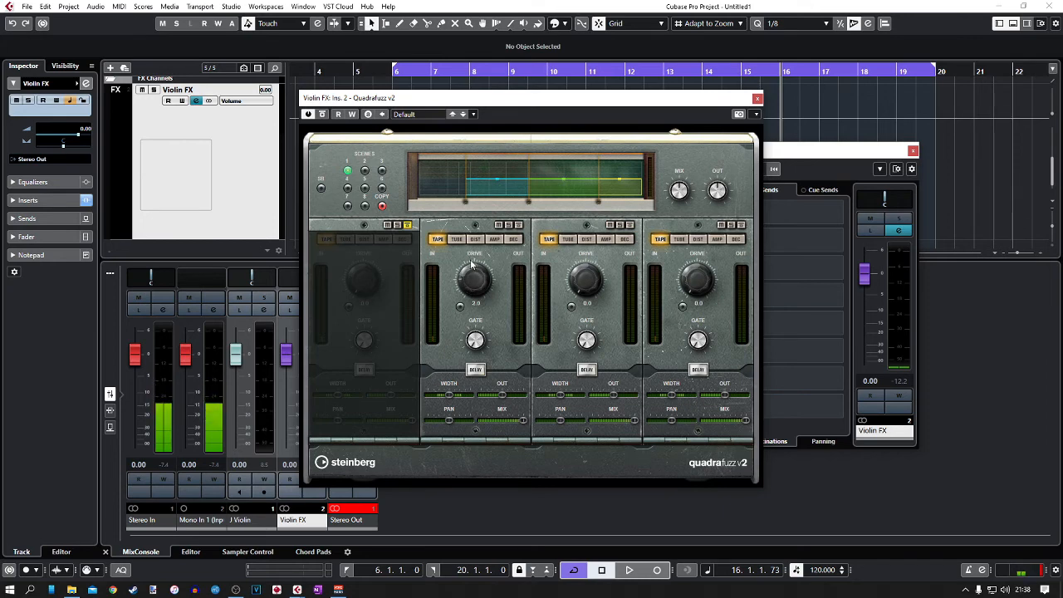
pyautogui.moveTo(472, 286); pyautogui.dragTo(476, 264)
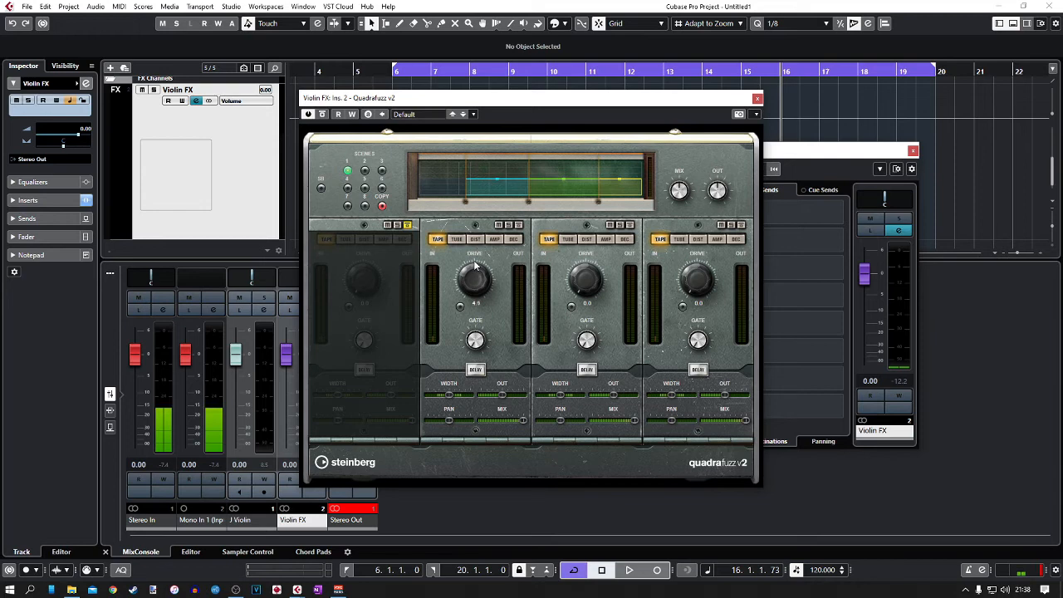
pyautogui.moveTo(573, 277); pyautogui.dragTo(573, 216)
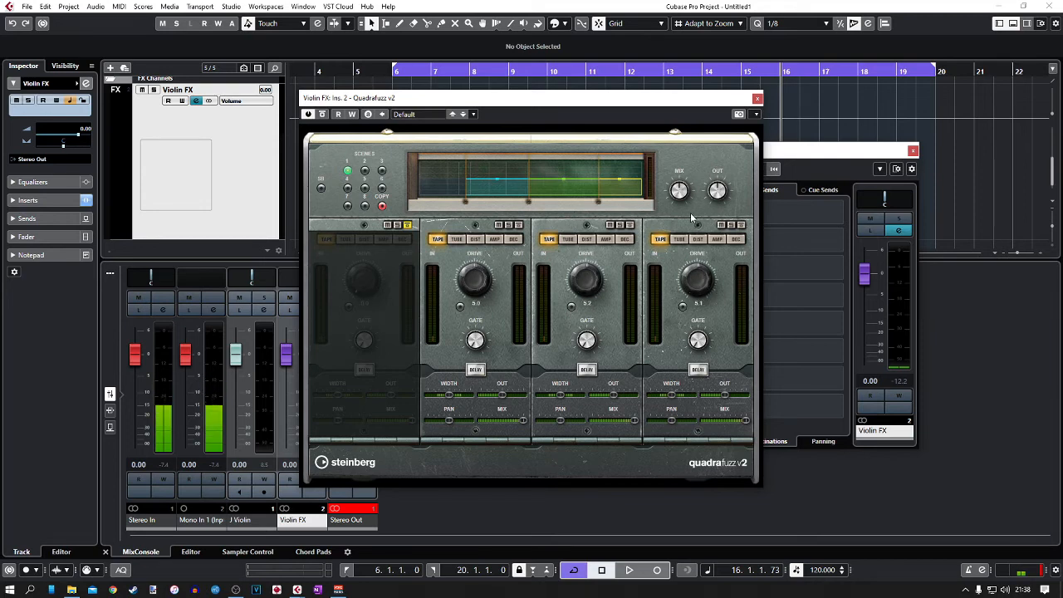
# - During playback, widen Quadrafuzz v2's second band to 111% and third to 116%, enable the third band's delay, and close the plugin
pyautogui.press('space')
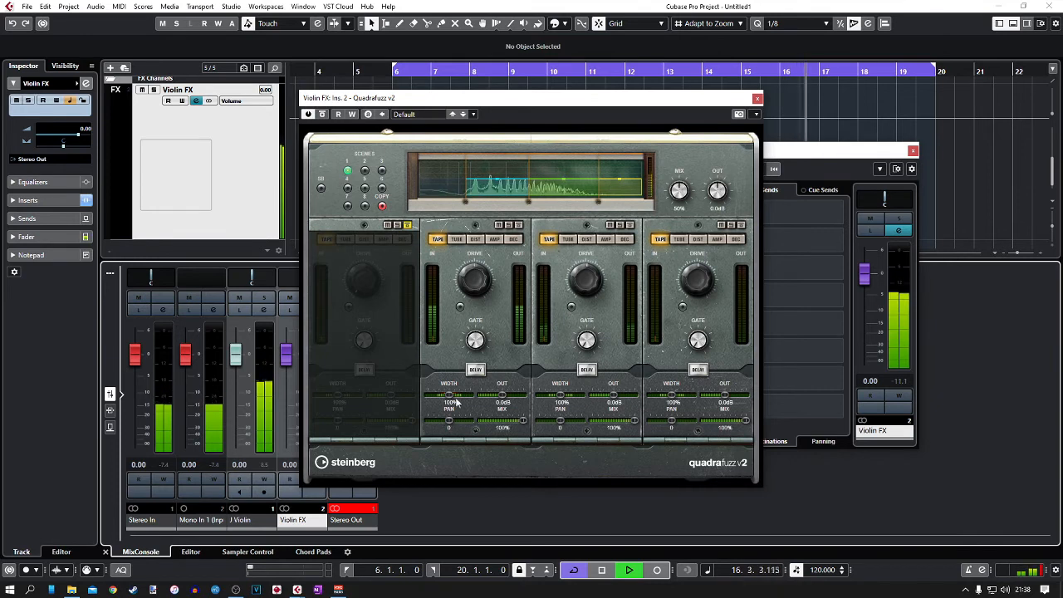
pyautogui.moveTo(449, 396); pyautogui.dragTo(453, 398)
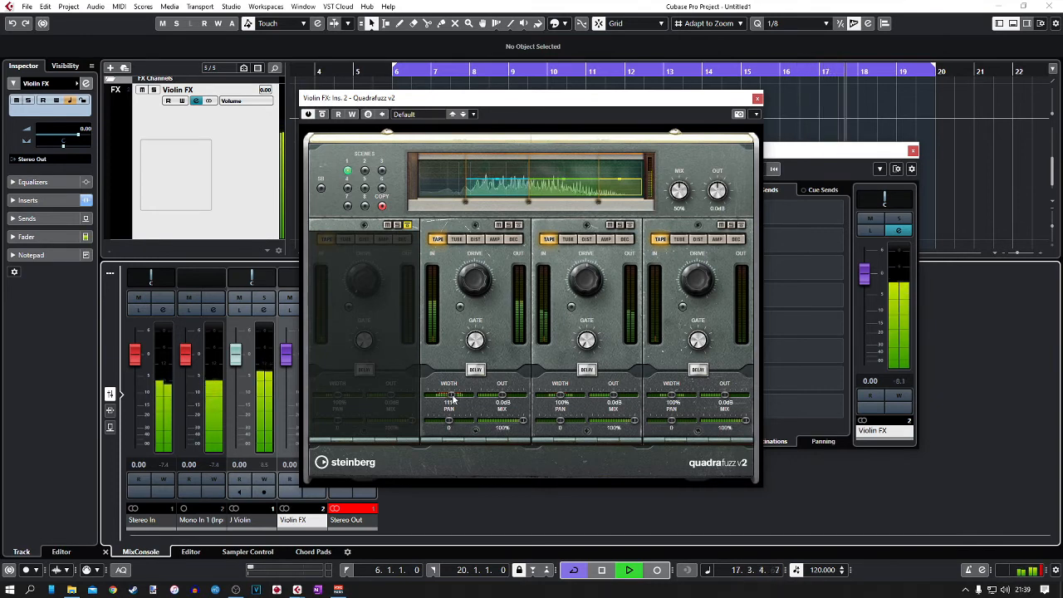
pyautogui.moveTo(561, 397); pyautogui.dragTo(564, 397)
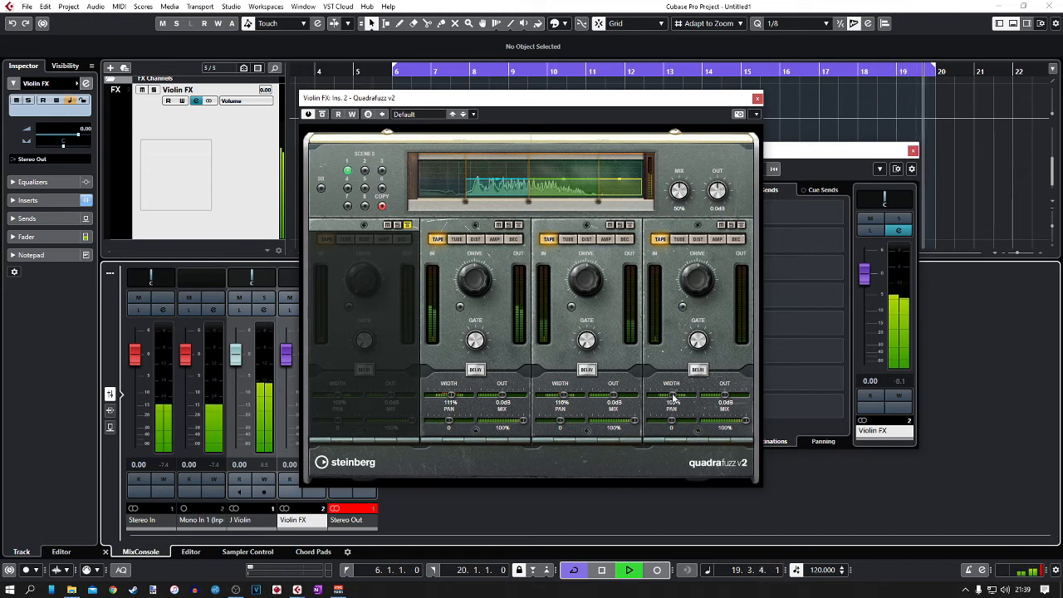
pyautogui.click(587, 370)
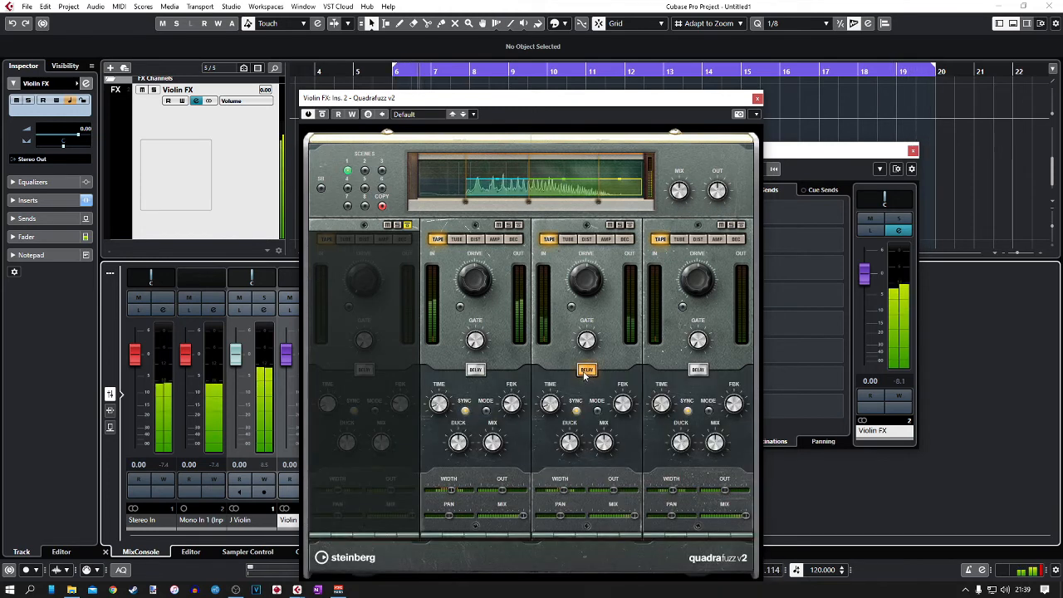
pyautogui.click(757, 98)
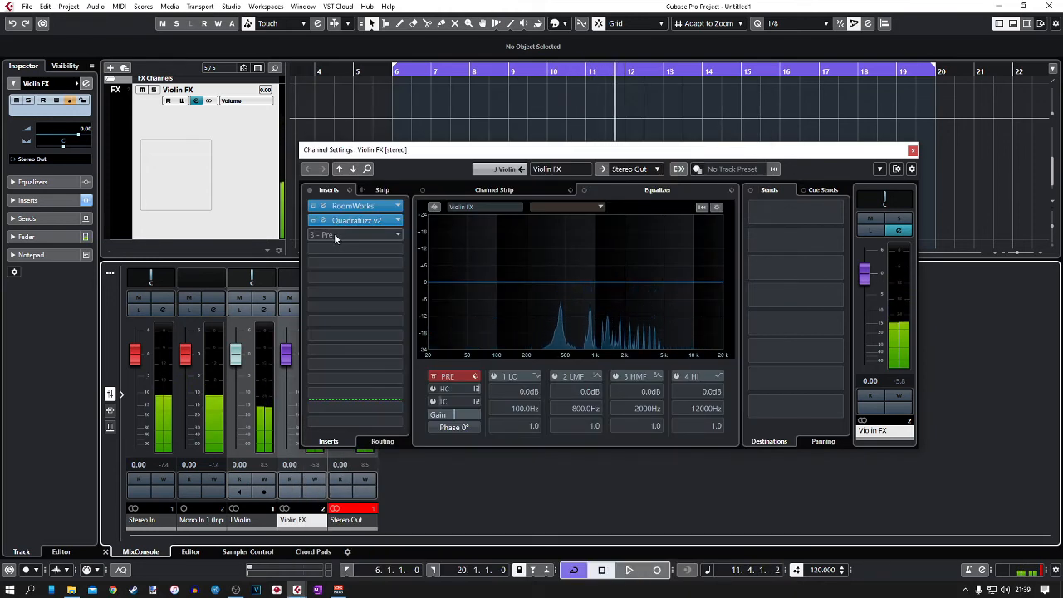
# - Insert a Compressor after Quadrafuzz v2 and lower its threshold to -20.0 dB during playback, closing the plugin to finish
pyautogui.click(333, 236)
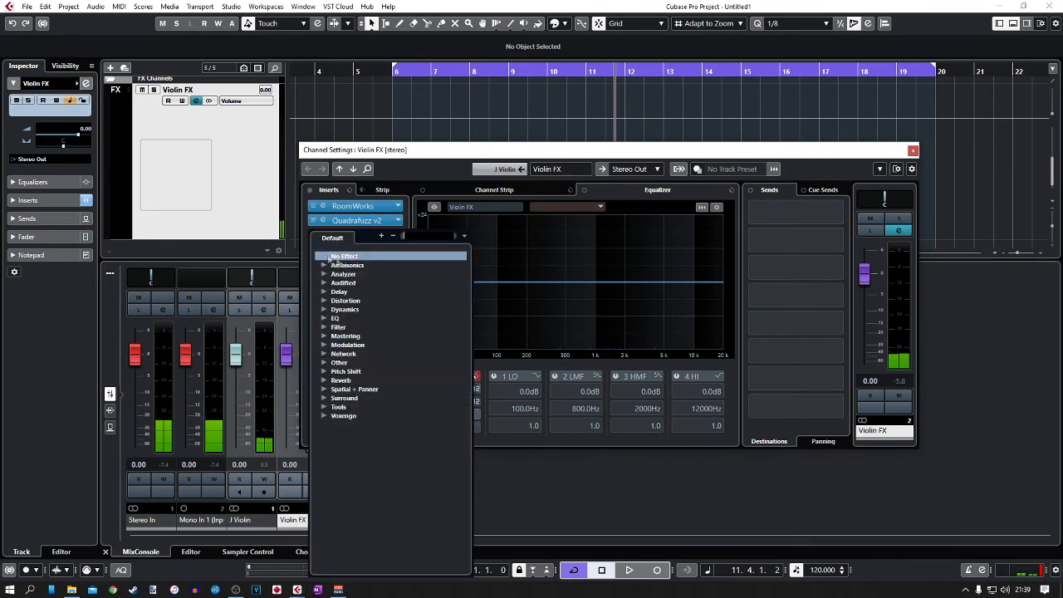
pyautogui.click(322, 310)
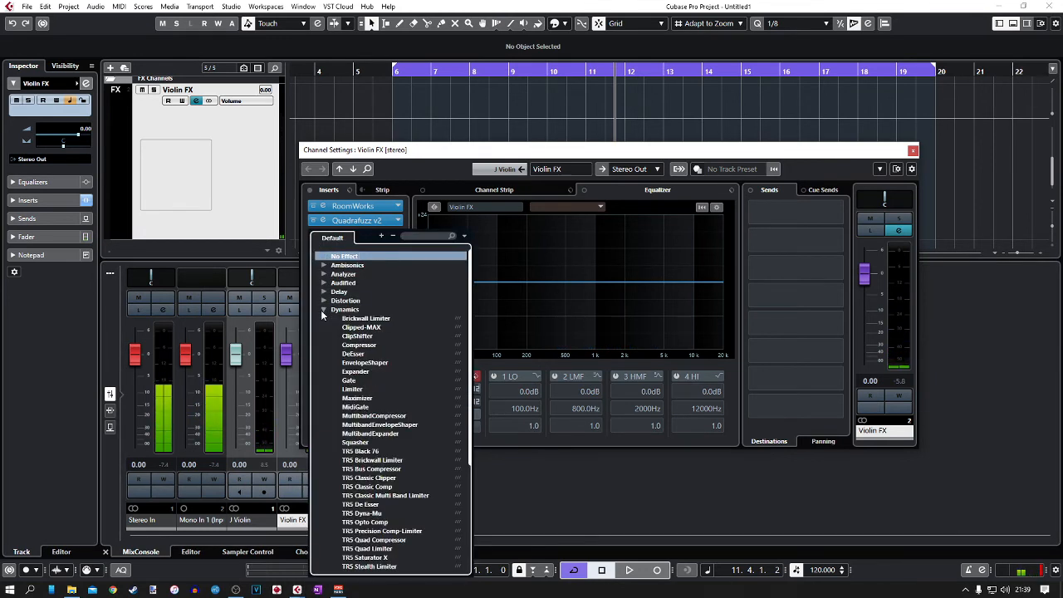
pyautogui.click(359, 345)
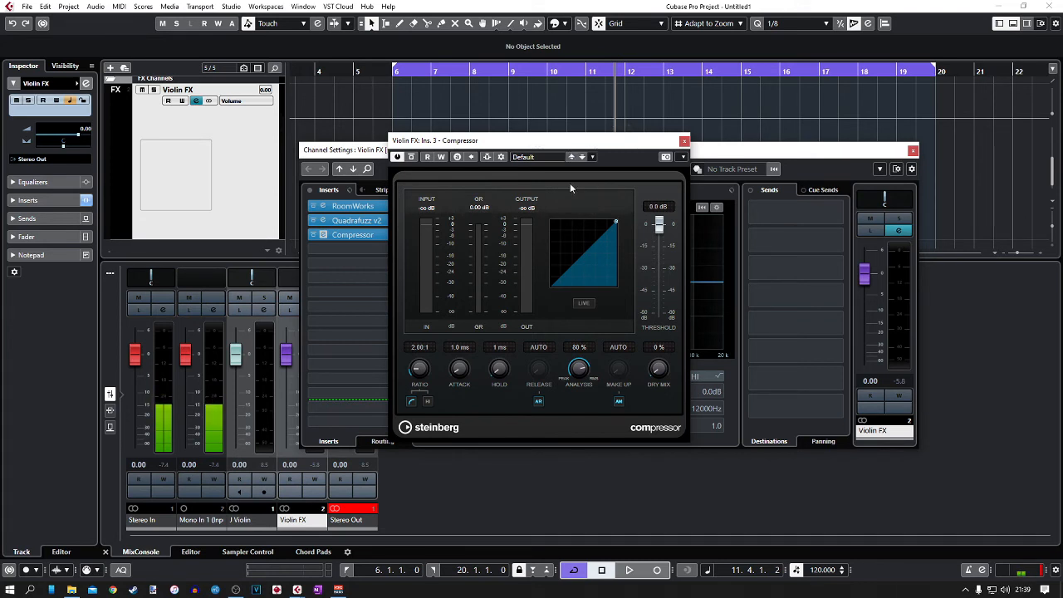
pyautogui.press('space')
pyautogui.moveTo(659, 230); pyautogui.dragTo(661, 256)
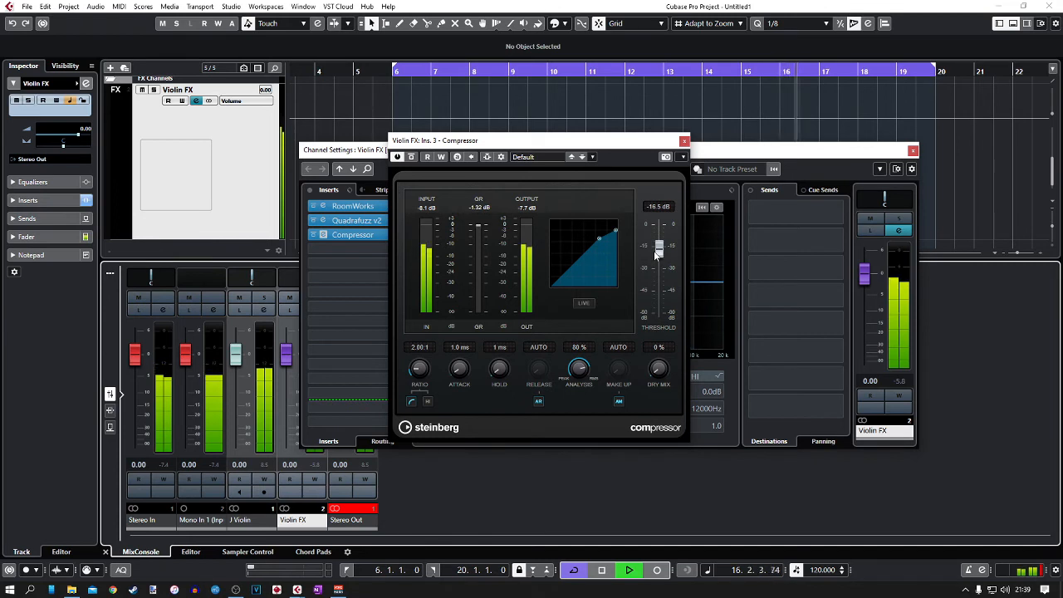
pyautogui.moveTo(659, 252); pyautogui.dragTo(660, 259)
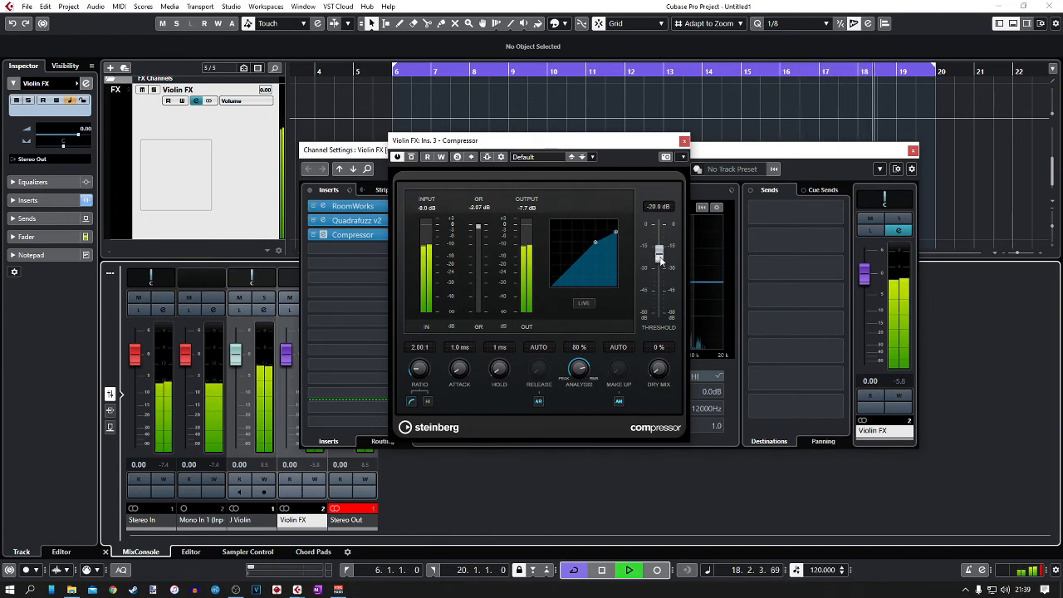
pyautogui.click(684, 141)
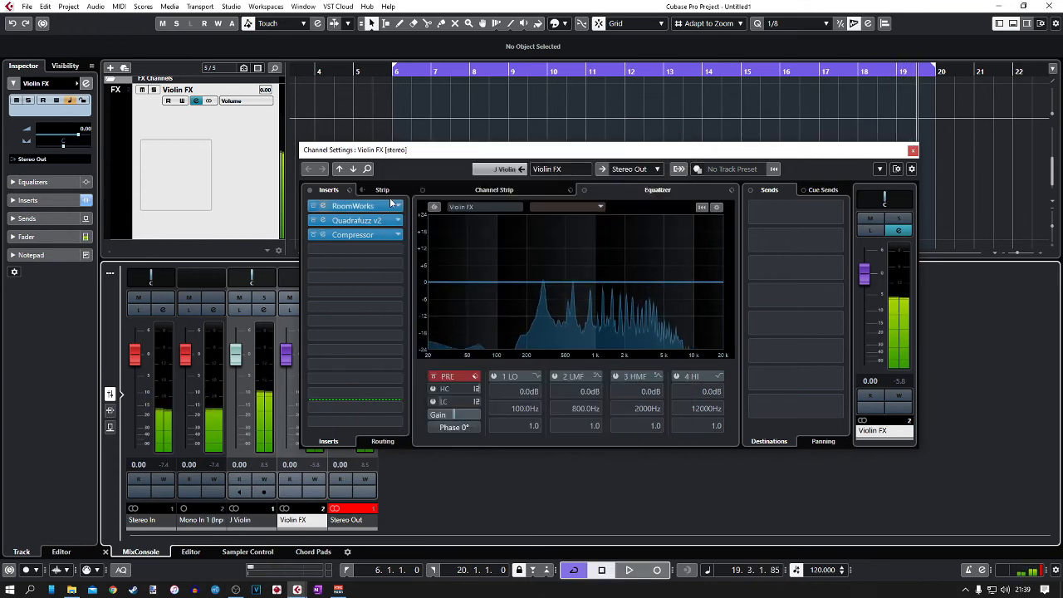
# - Insert the Imager spatial plugin after the Compressor on the Violin FX channel
pyautogui.click(344, 247)
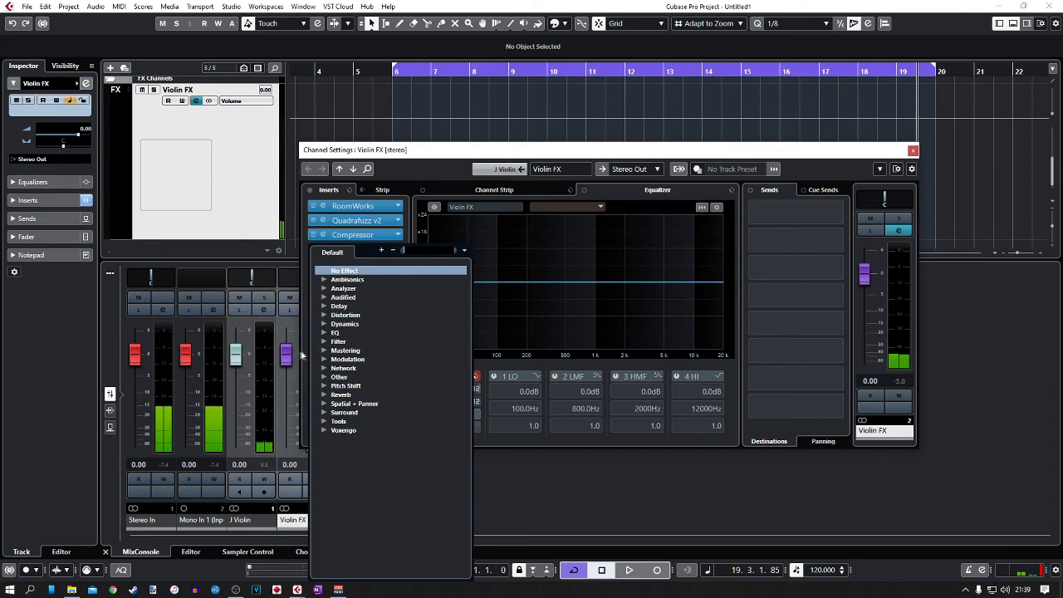
pyautogui.click(324, 404)
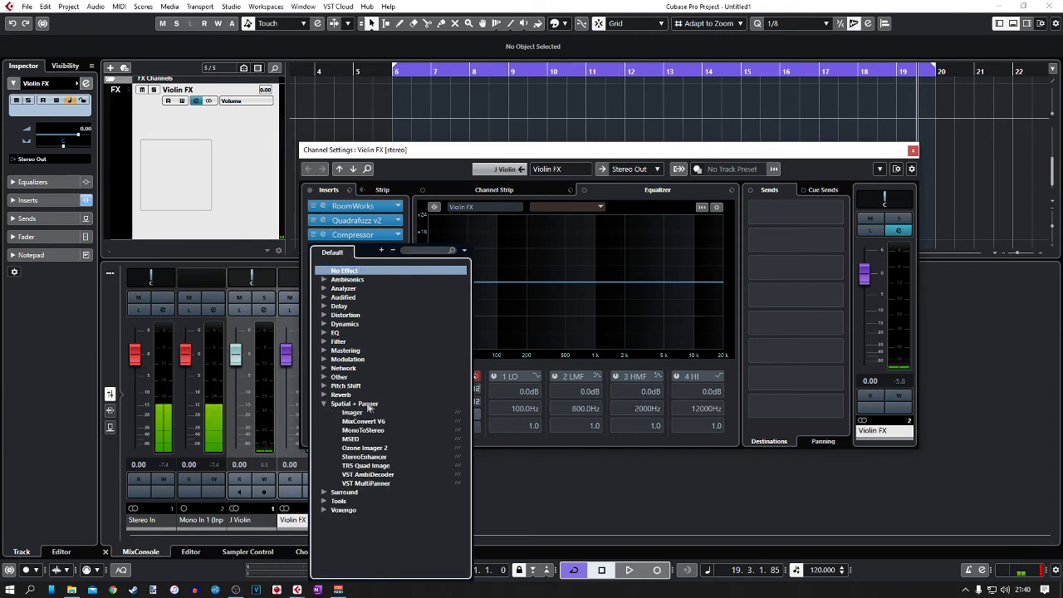
pyautogui.click(352, 413)
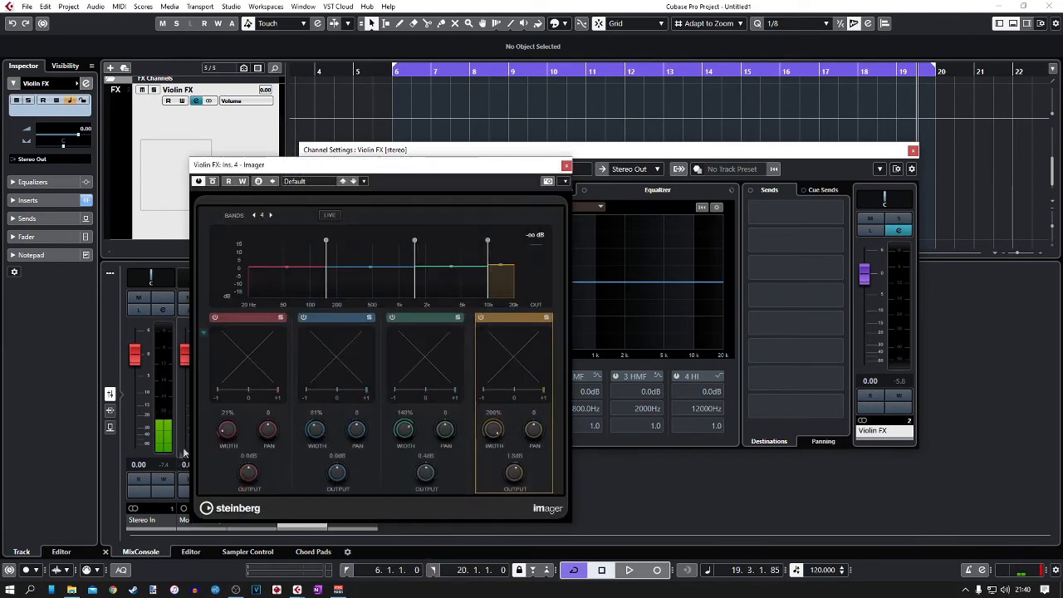
# - Adjust the stereo width of the Imager's lowest band to 22% while auditioning the violin
pyautogui.moveTo(226, 431); pyautogui.dragTo(225, 438)
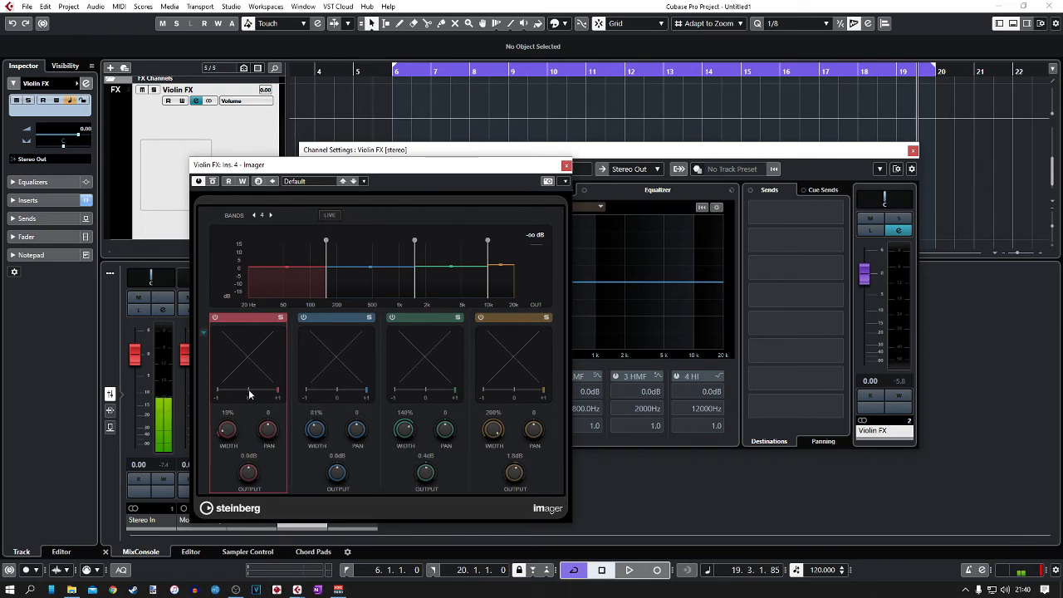
pyautogui.press('space')
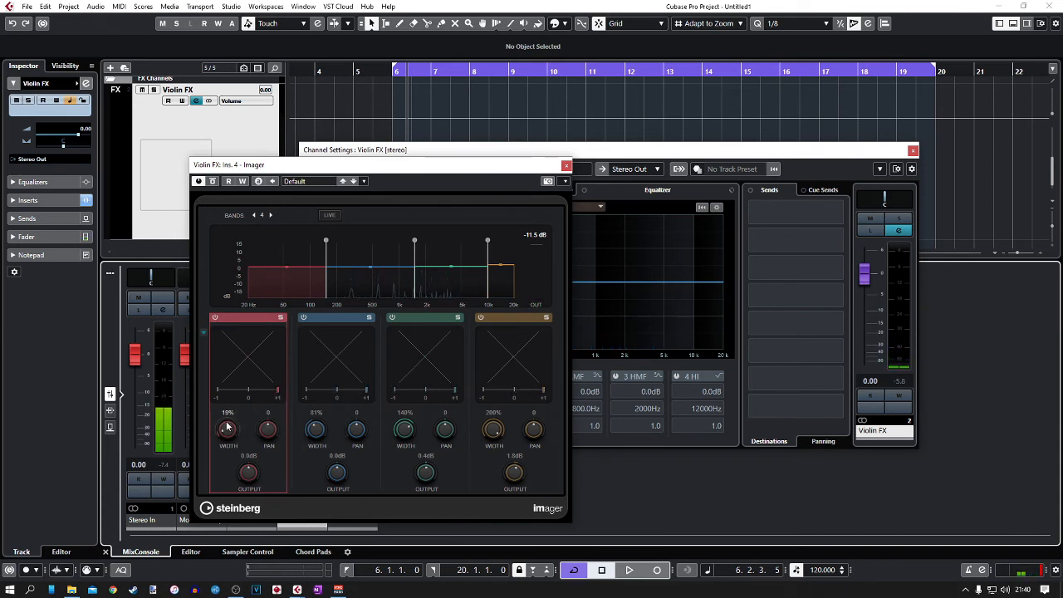
pyautogui.press('space')
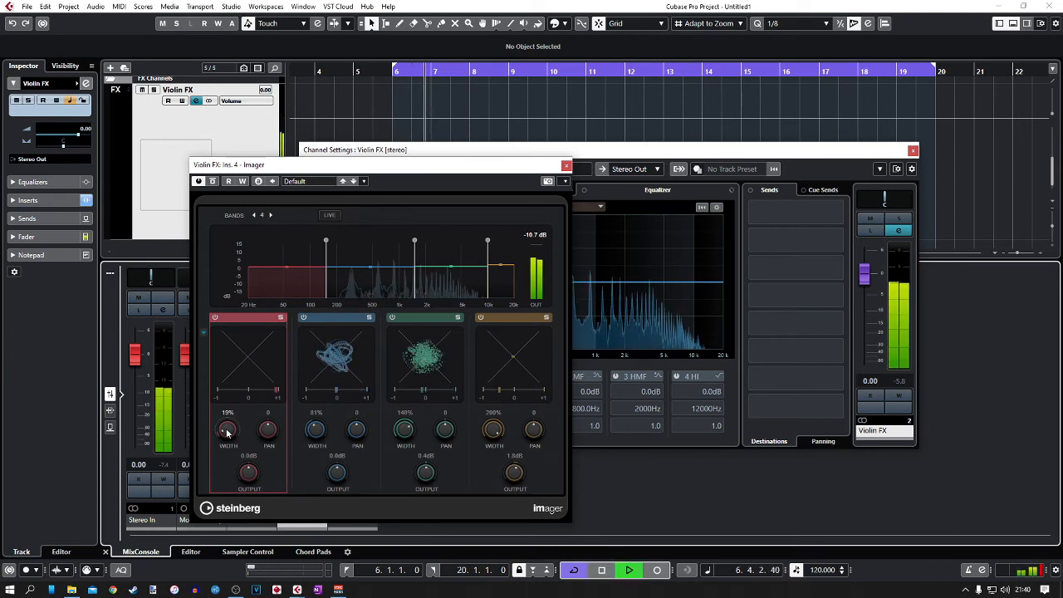
pyautogui.moveTo(227, 433); pyautogui.dragTo(226, 428)
pyautogui.press('space')
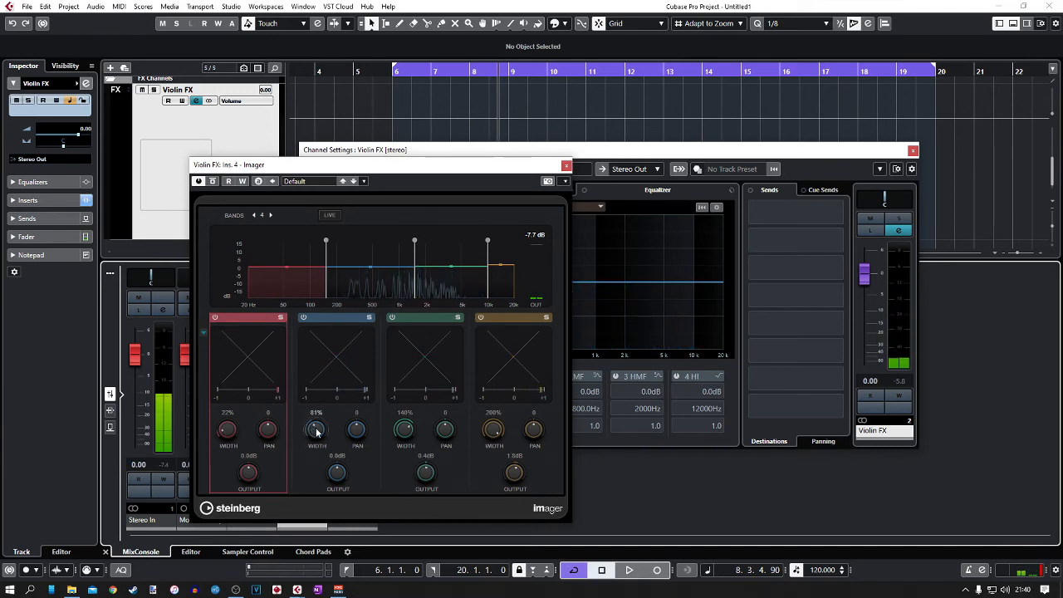
# - During playback, narrow the Imager's second band to 42% width and its upper two bands to about 78%, stopping to finish
pyautogui.press('space')
pyautogui.moveTo(315, 430); pyautogui.dragTo(316, 441)
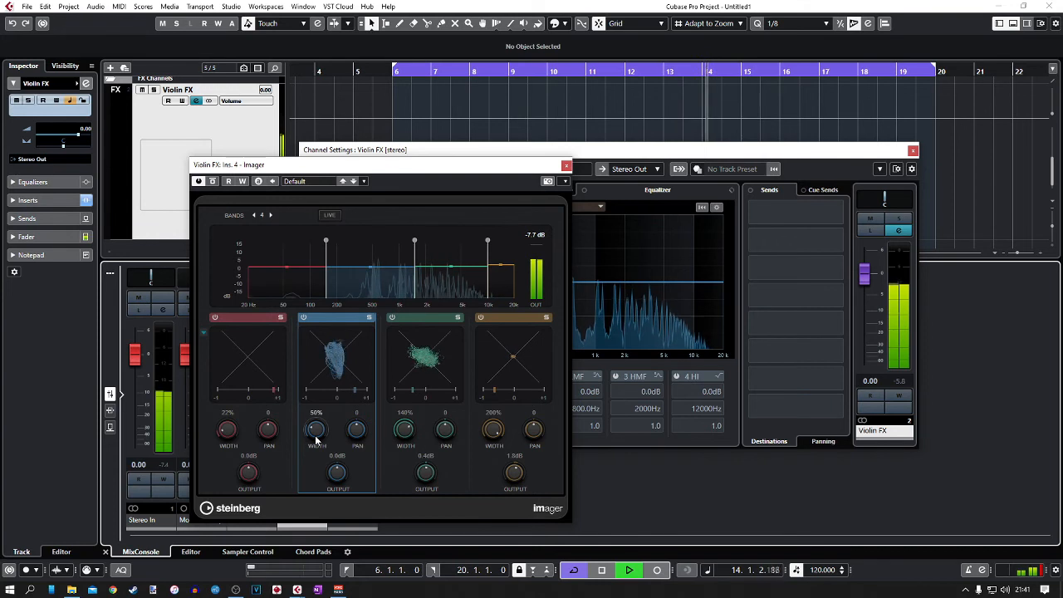
pyautogui.moveTo(316, 430); pyautogui.dragTo(316, 433)
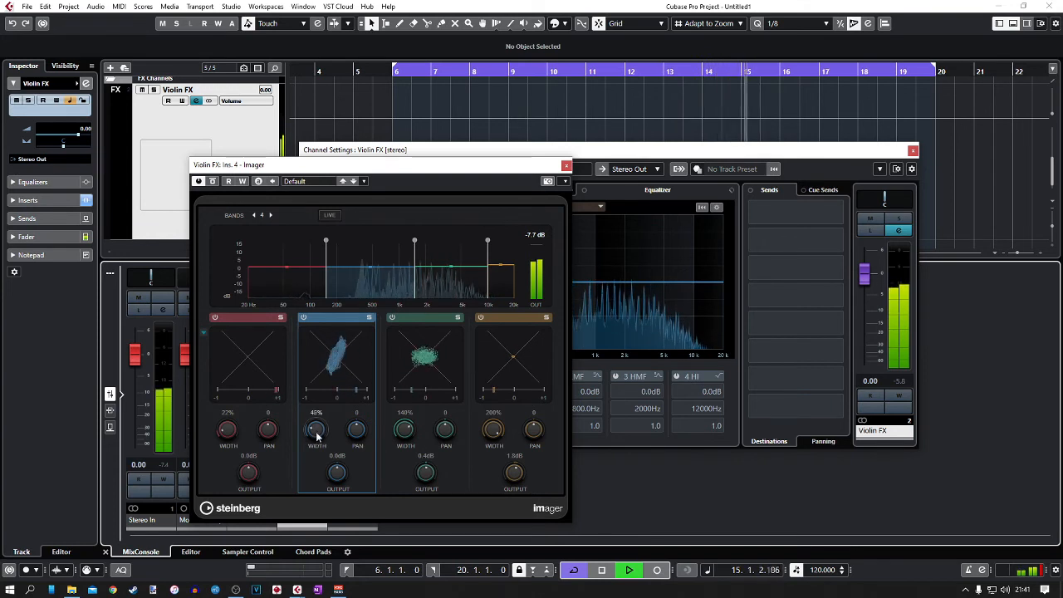
pyautogui.moveTo(403, 429)
pyautogui.mouseDown()
pyautogui.moveTo(404, 456)
pyautogui.moveTo(407, 436)
pyautogui.moveTo(408, 446)
pyautogui.mouseUp()
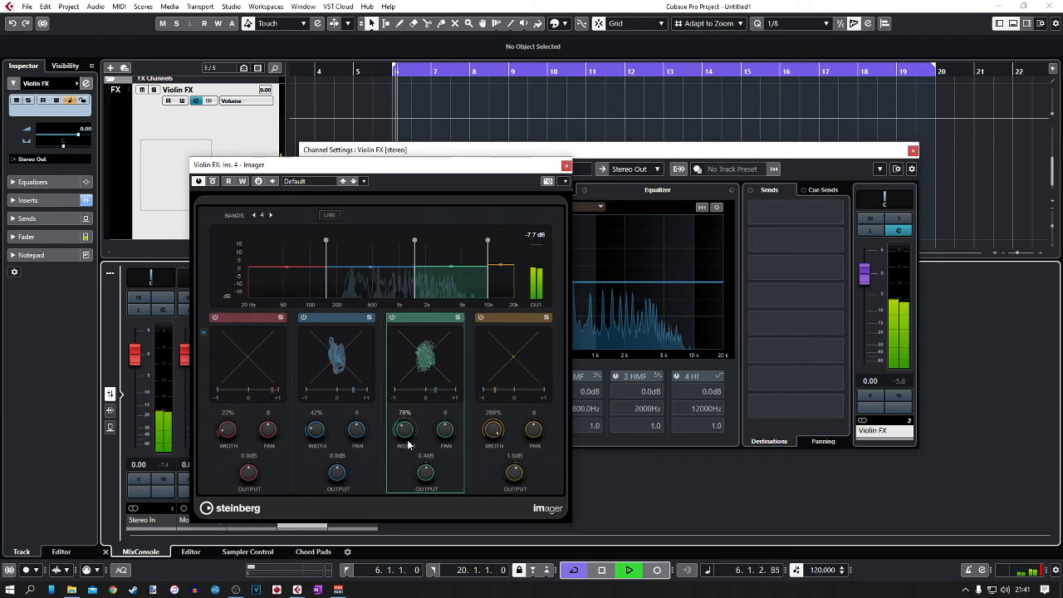
pyautogui.moveTo(497, 433); pyautogui.dragTo(495, 456)
pyautogui.press('space')
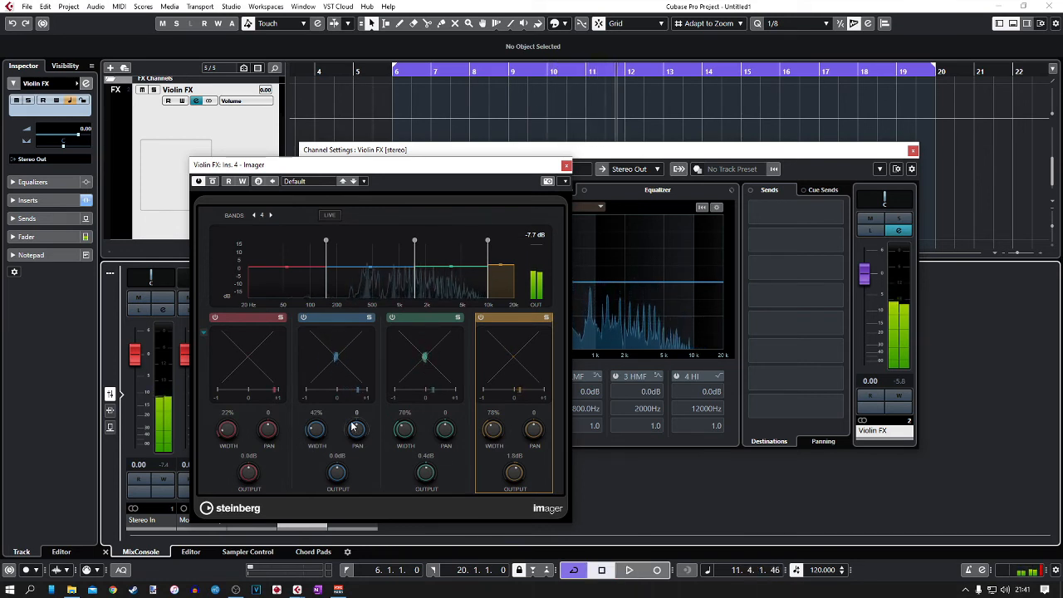
# - Close the Imager and the Violin FX channel settings, and open the MixConsole in its own window
pyautogui.click(566, 164)
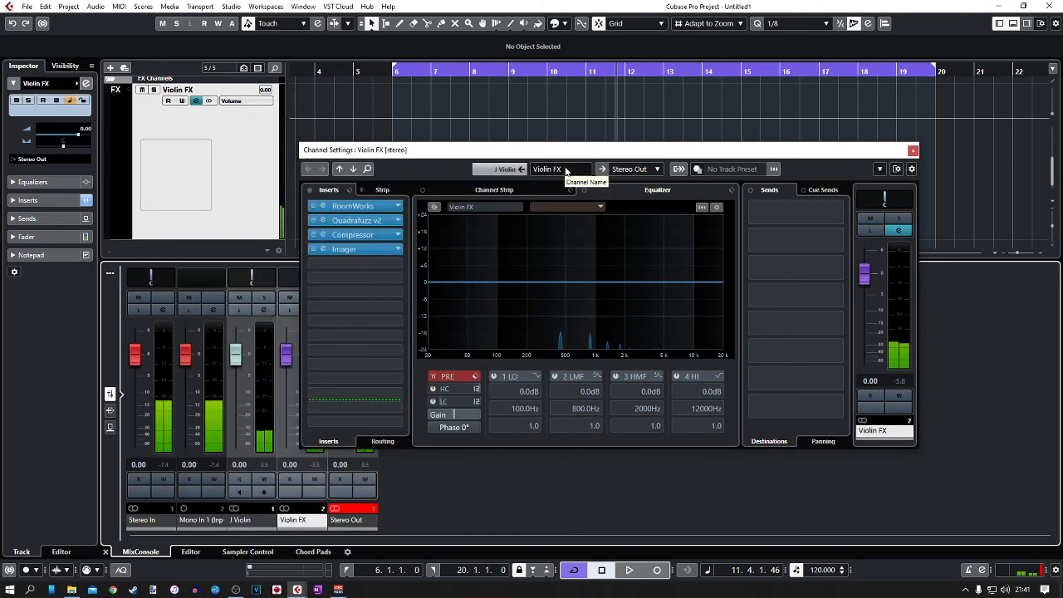
pyautogui.click(914, 151)
pyautogui.press('F3')
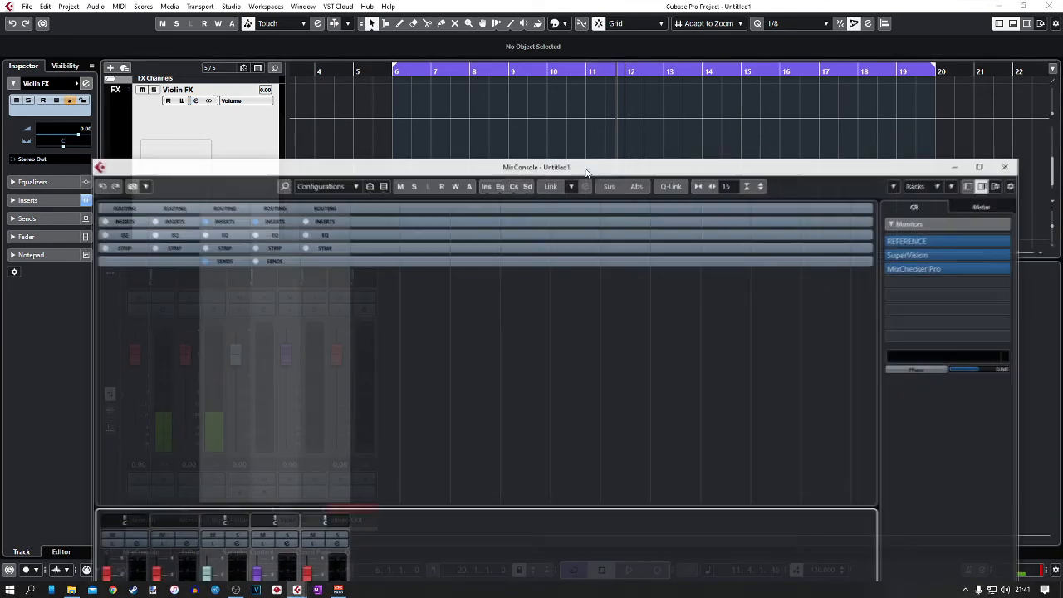
pyautogui.moveTo(636, 163); pyautogui.dragTo(631, 106)
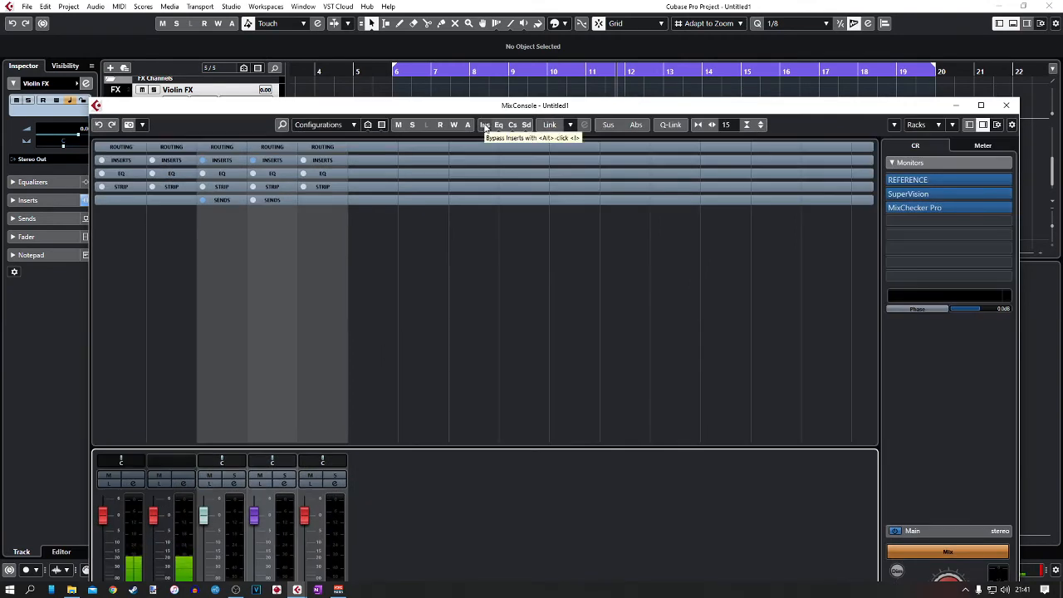
# - Bypass the inserts on all channels, start playback to hear the dry violin, and reactivate the inserts for comparison
pyautogui.press('F3')
pyautogui.press('F3')
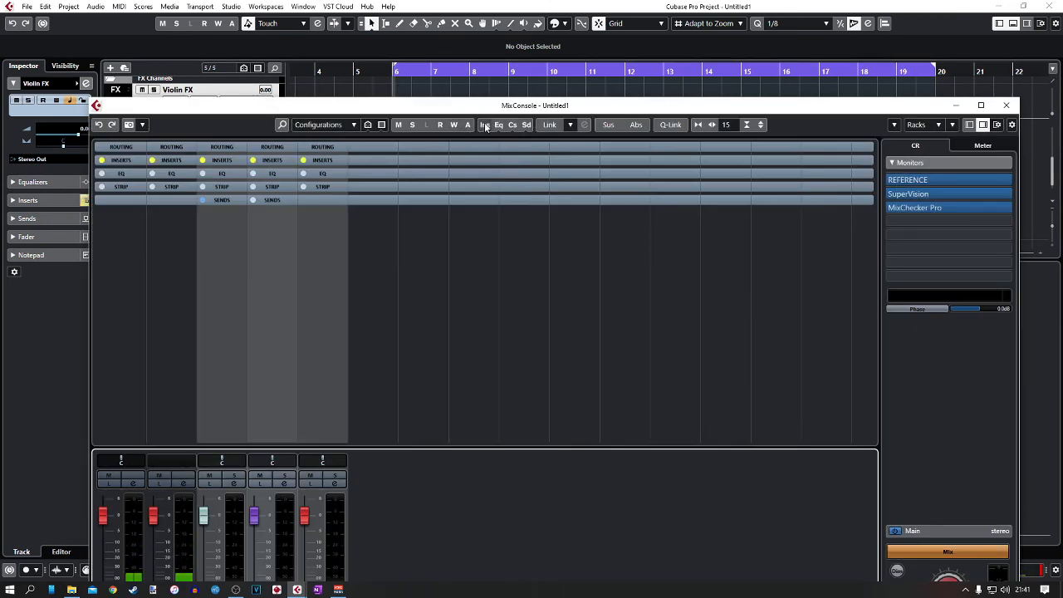
pyautogui.press('space')
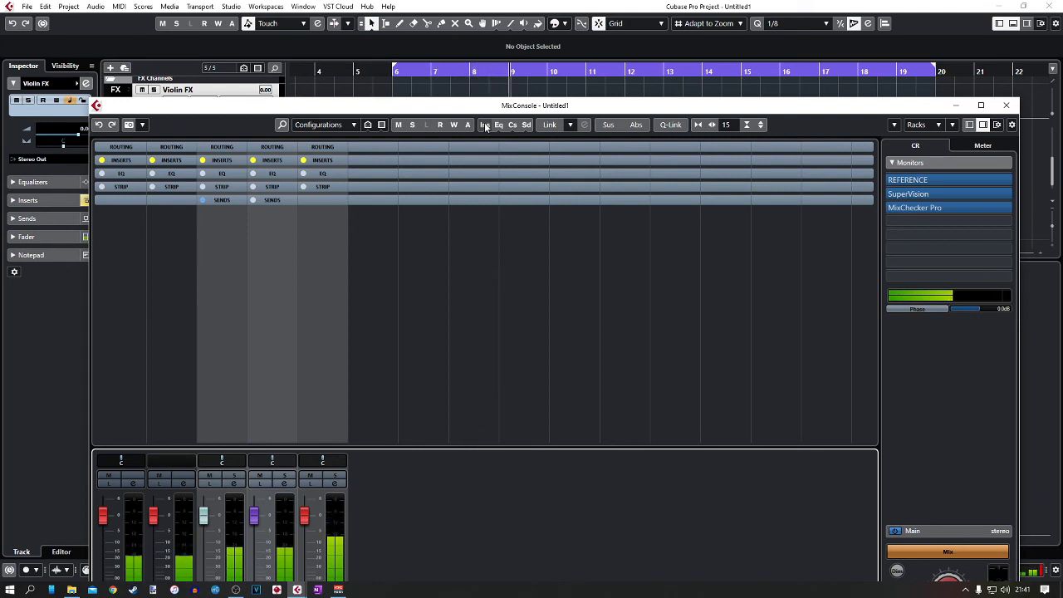
pyautogui.click(485, 125)
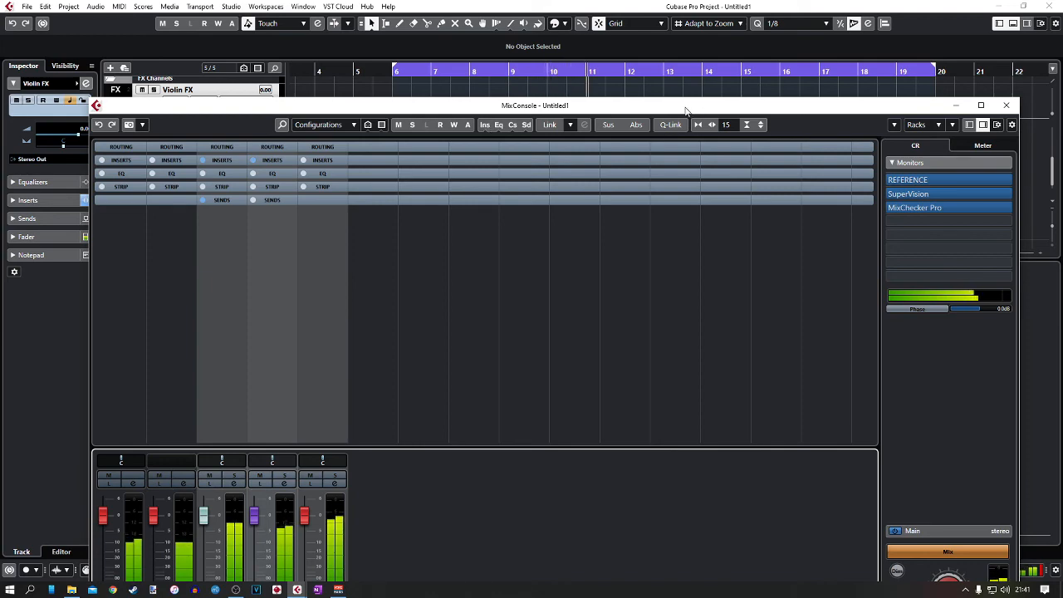
# - Pull the Violin FX fader fully down during playback, raise it to -10.4 dB, and compare the mix with all inserts bypassed and active
pyautogui.moveTo(688, 105); pyautogui.dragTo(673, 28)
pyautogui.moveTo(244, 441); pyautogui.dragTo(254, 498)
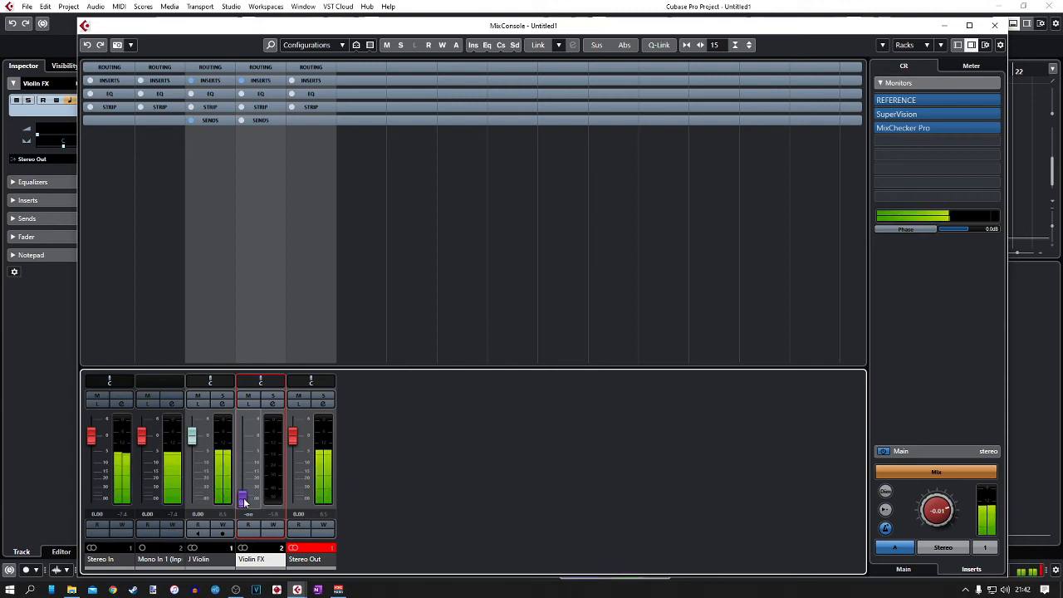
pyautogui.moveTo(243, 502); pyautogui.dragTo(245, 481)
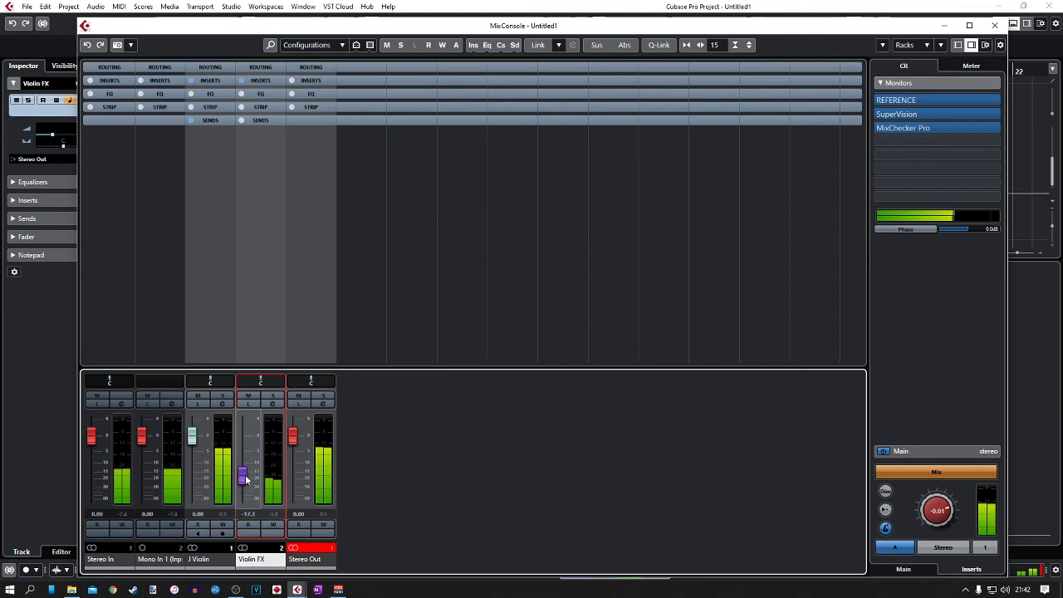
pyautogui.moveTo(246, 479); pyautogui.dragTo(245, 475)
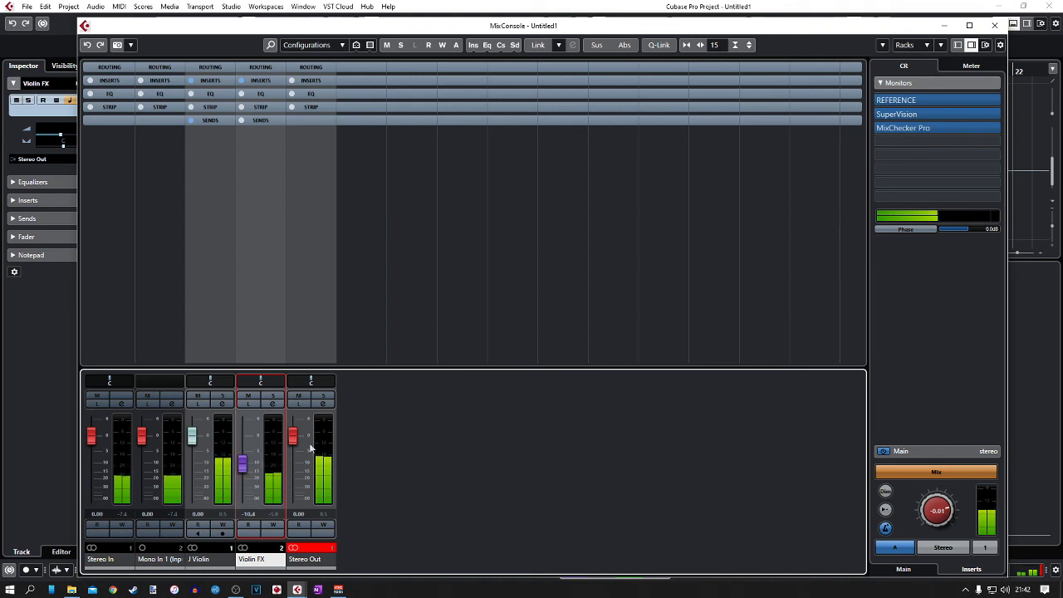
pyautogui.keyDown('alt'); pyautogui.click(472, 45); pyautogui.keyUp('alt')
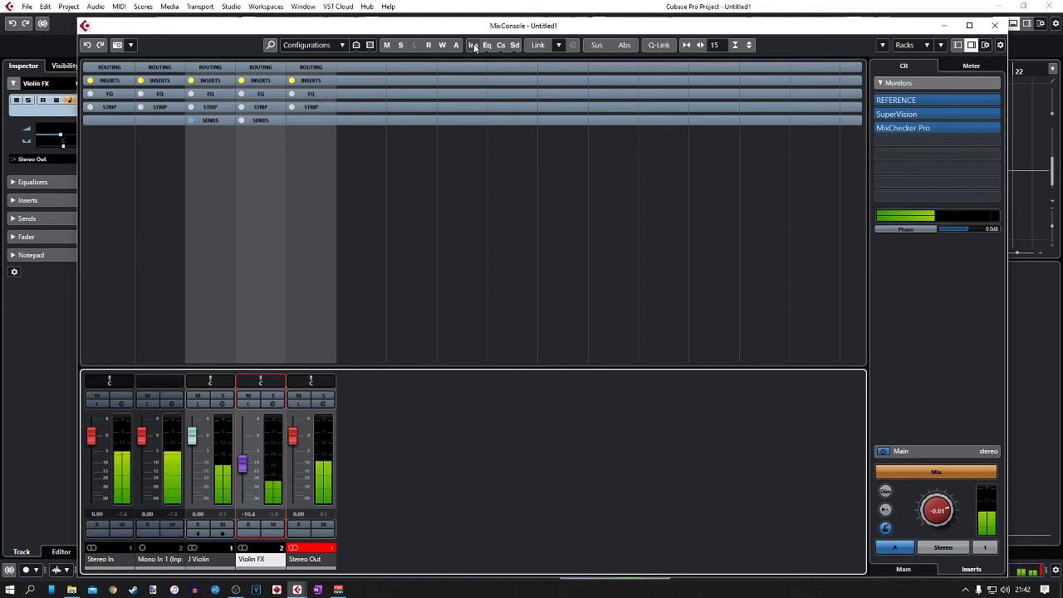
pyautogui.click(472, 45)
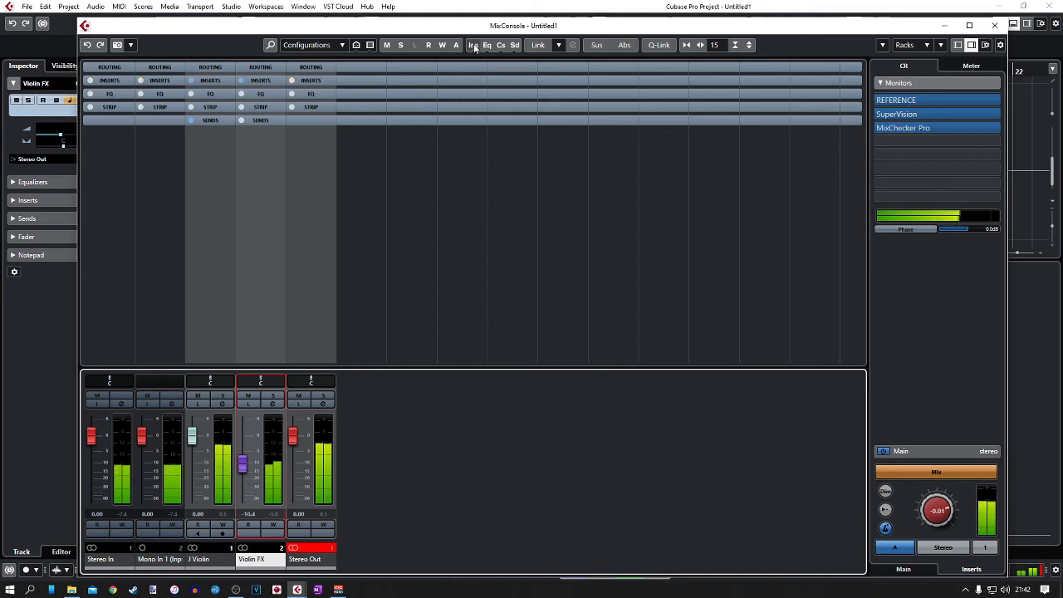